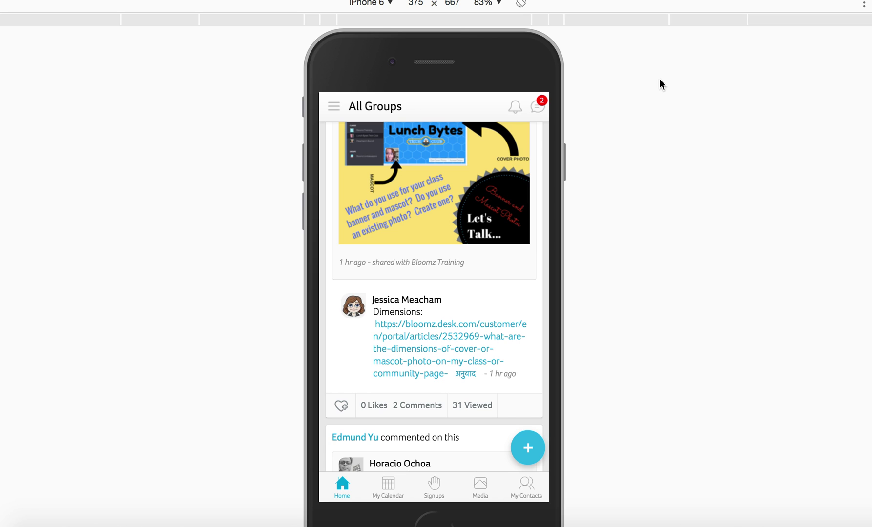
scroll(444, 243, "up", 15)
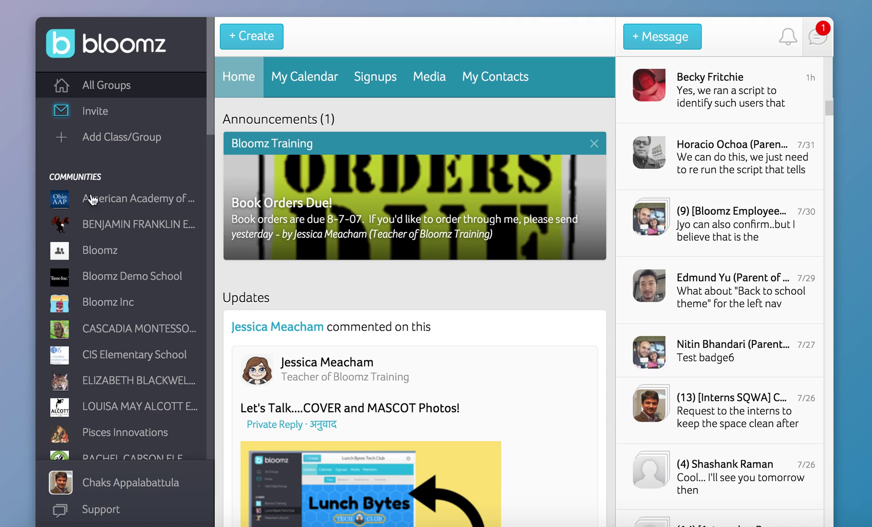
- Look through the joined communities, classes, rooms, troops, sports teams and groups, then return to the start of the list
scroll(102, 274, "down", 3)
scroll(101, 276, "down", 3)
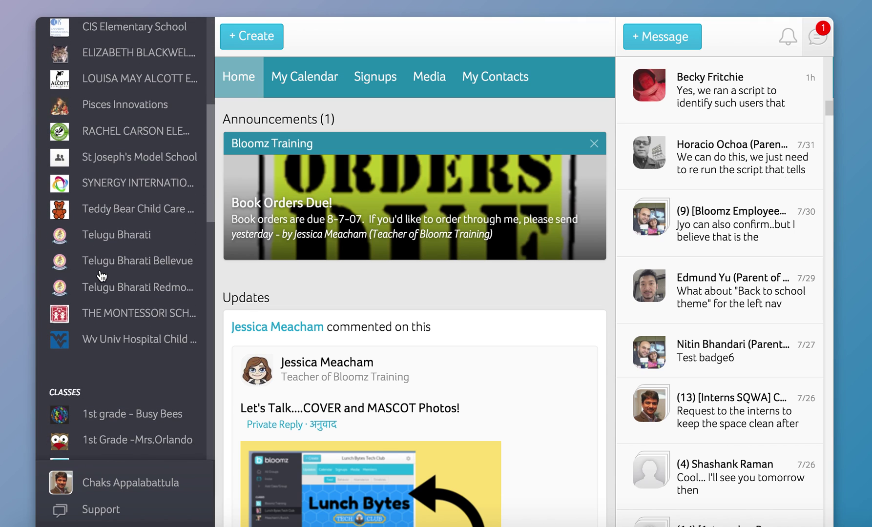
scroll(101, 276, "down", 3)
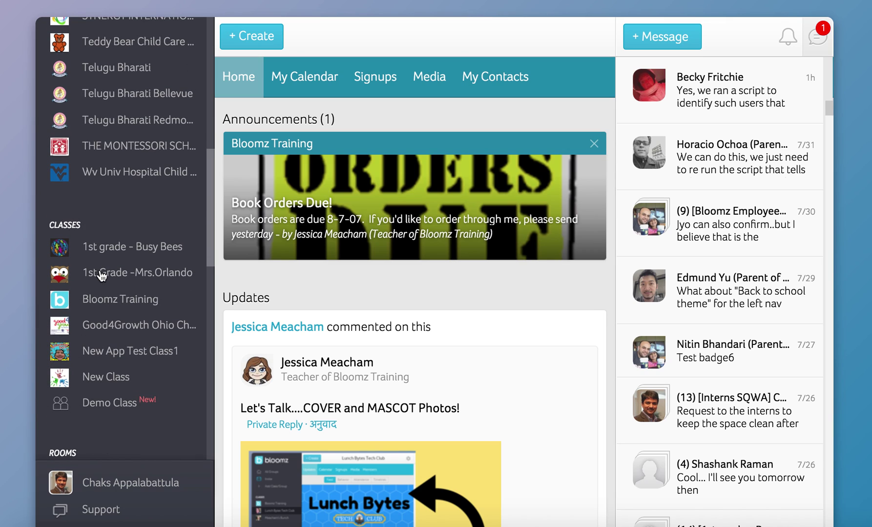
scroll(79, 288, "down", 2)
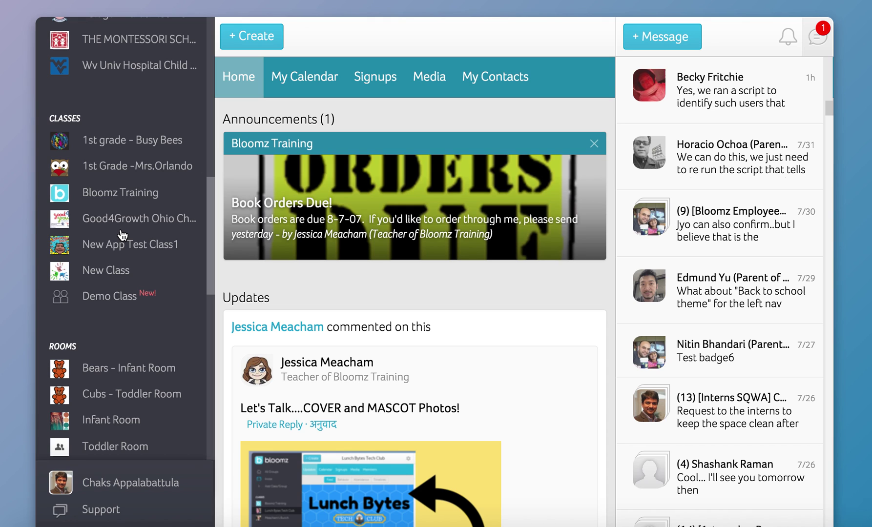
scroll(122, 235, "down", 3)
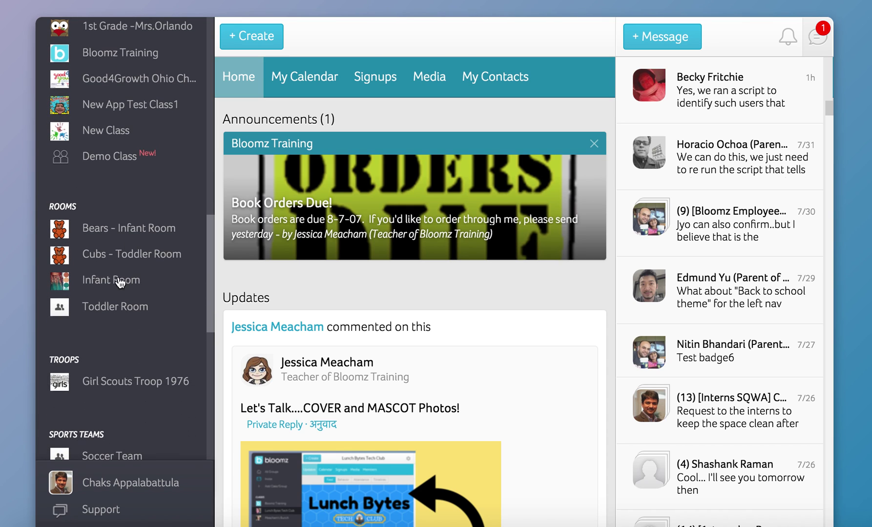
scroll(101, 240, "down", 3)
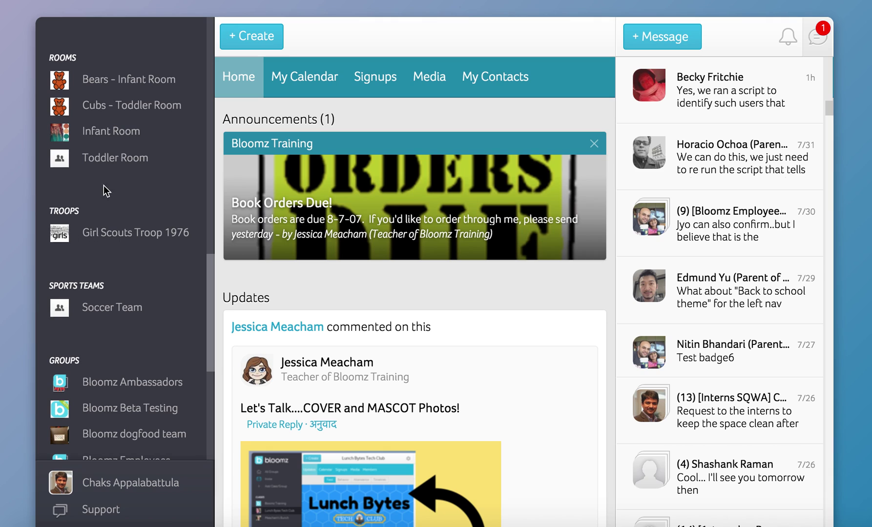
scroll(104, 246, "down", 1)
scroll(103, 240, "down", 1)
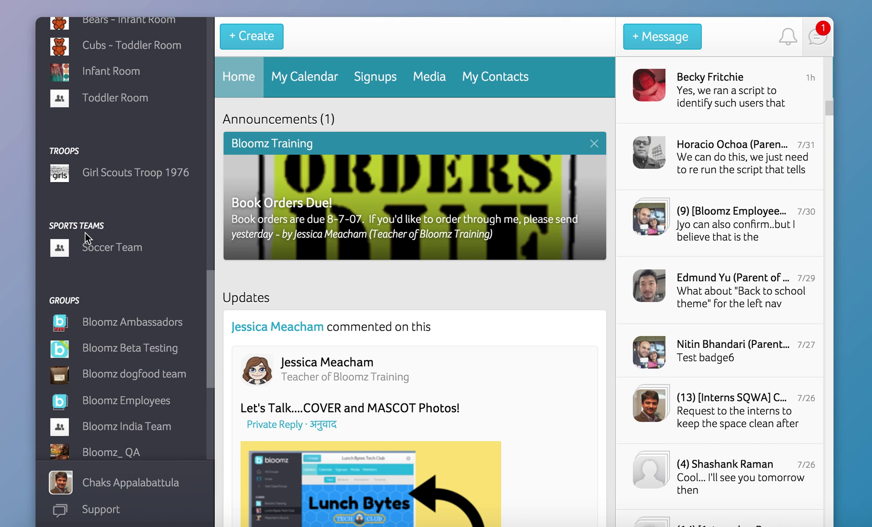
scroll(85, 234, "down", 5)
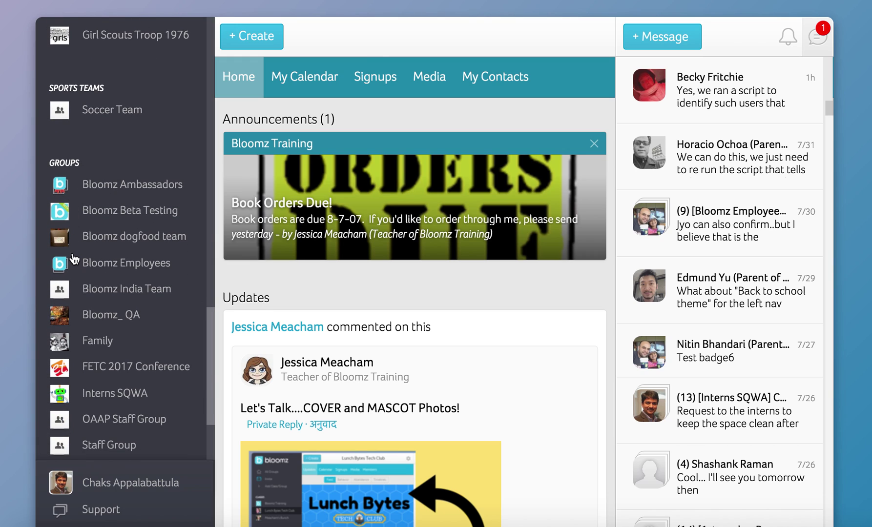
scroll(73, 259, "up", 20)
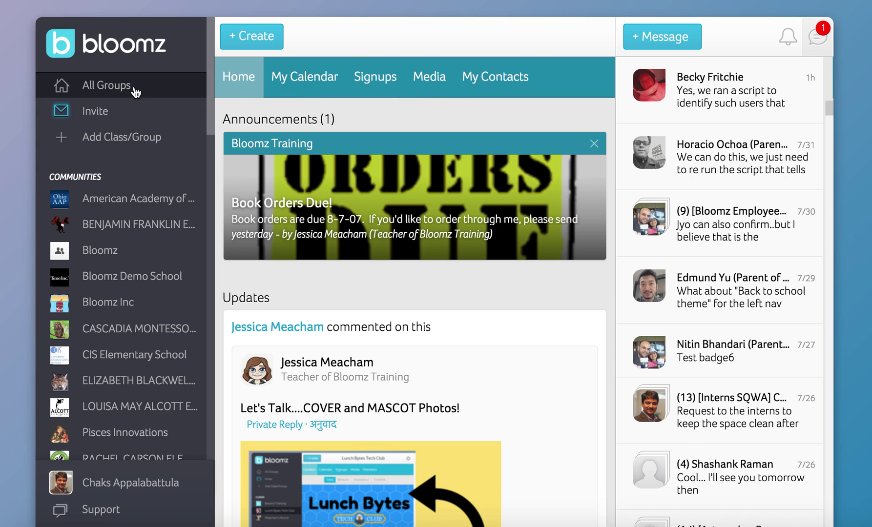
- Review the update posts in the All Groups home feed and return to its announcements
scroll(358, 349, "down", 8)
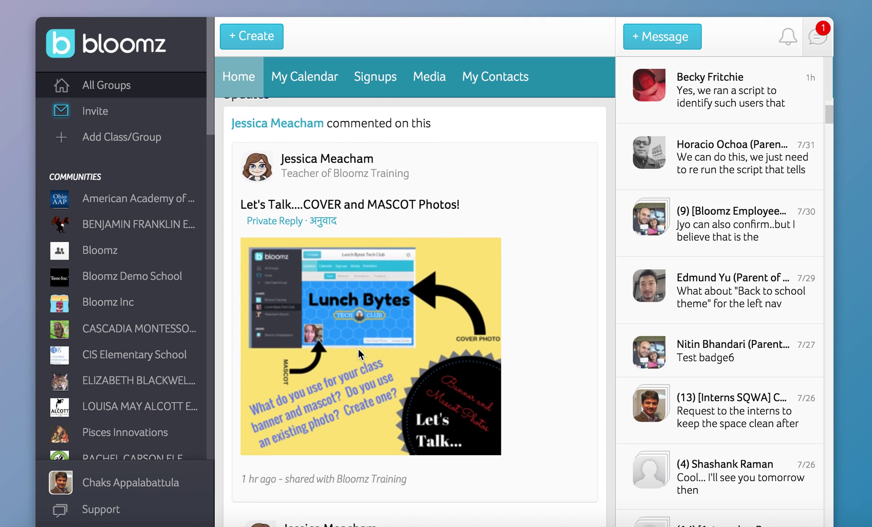
scroll(360, 354, "down", 5)
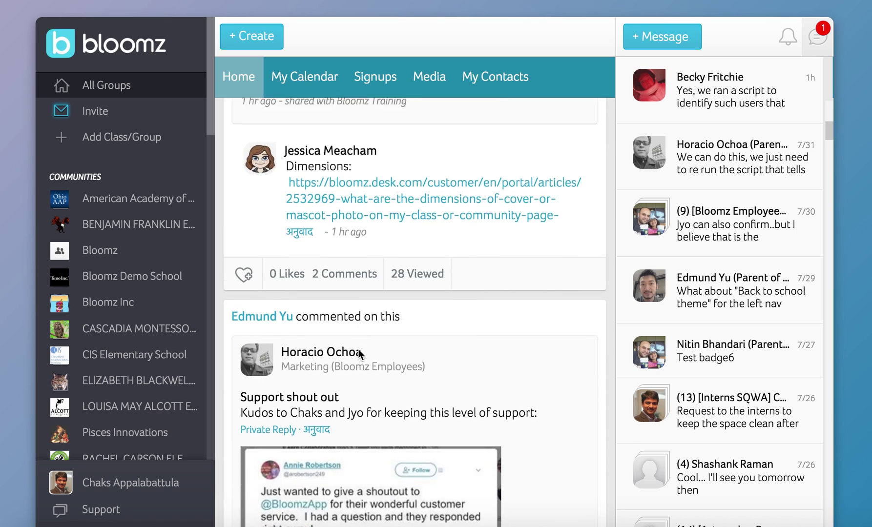
scroll(358, 350, "up", 12)
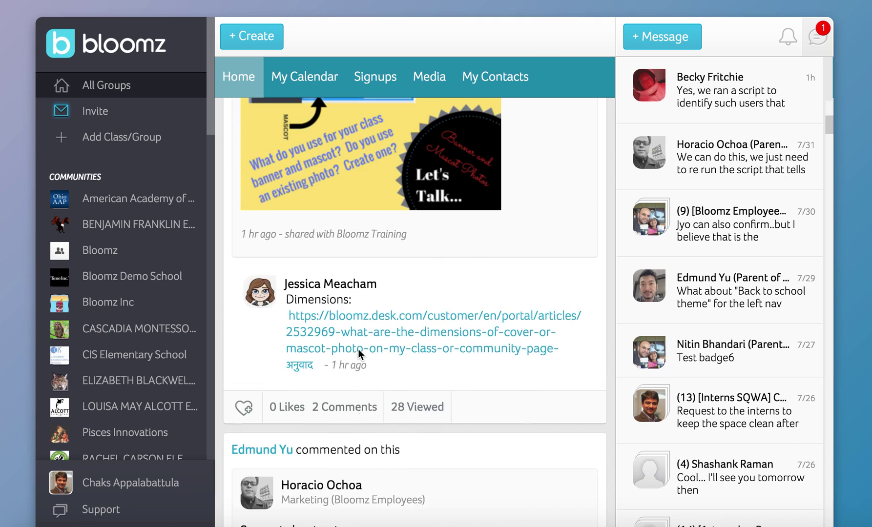
scroll(358, 349, "up", 2)
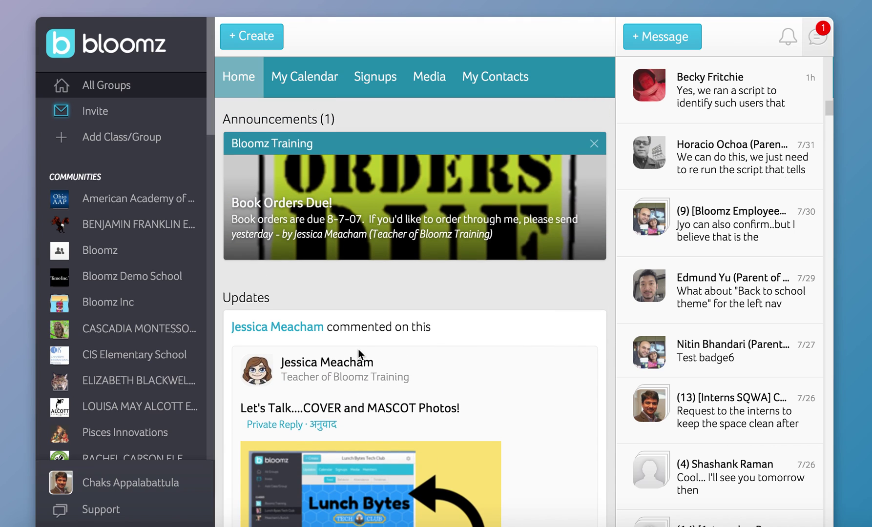
- View the upcoming calendar events and the volunteer signups for all groups
left_click(304, 84)
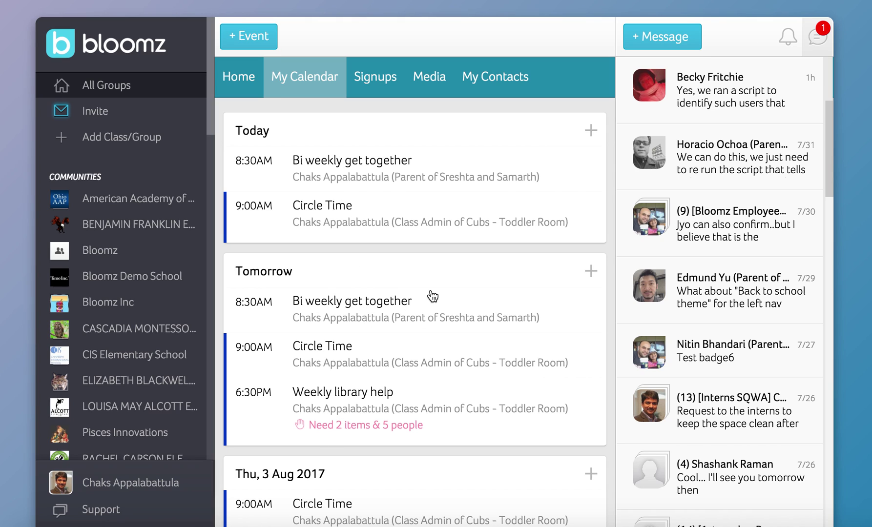
left_click(373, 86)
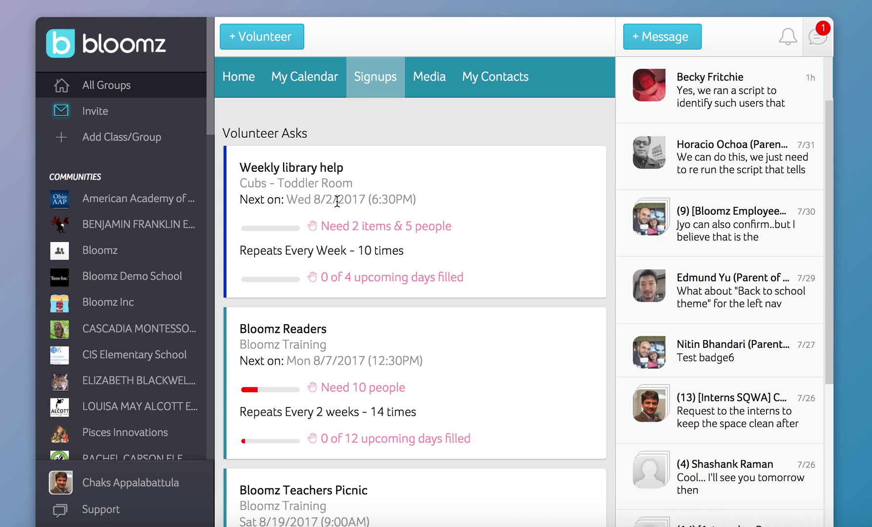
- Browse the shared photos and the photo albums in the media section
left_click(429, 83)
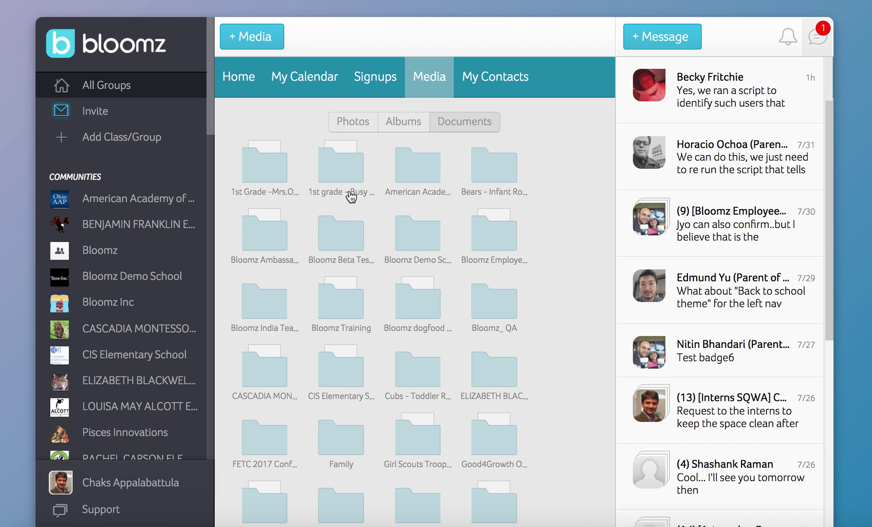
left_click(354, 125)
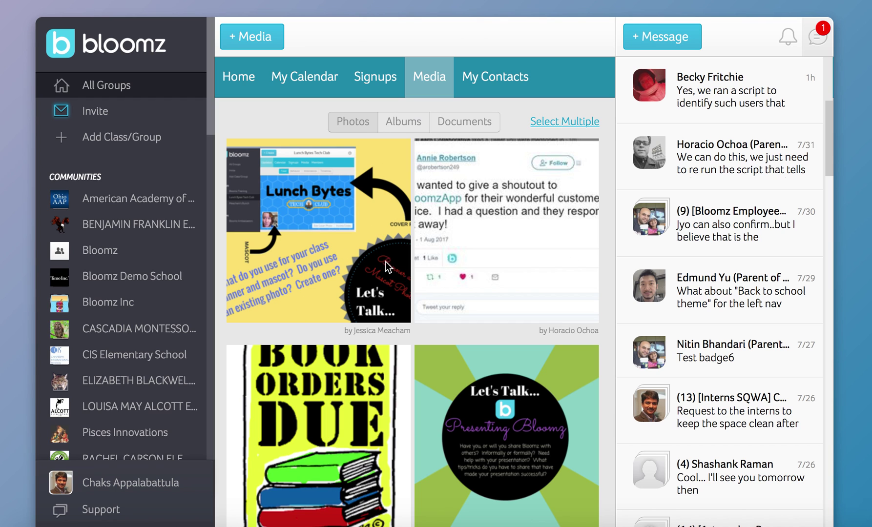
scroll(388, 262, "down", 8)
scroll(388, 261, "up", 4)
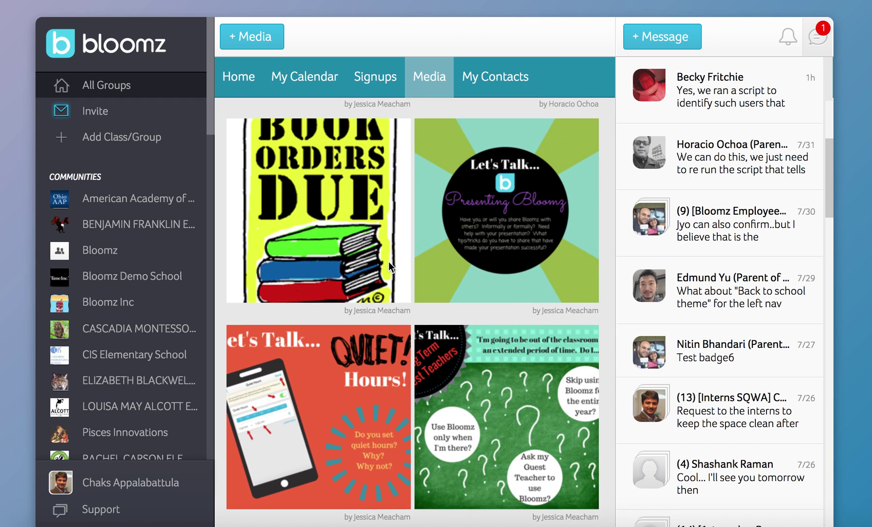
scroll(388, 262, "up", 5)
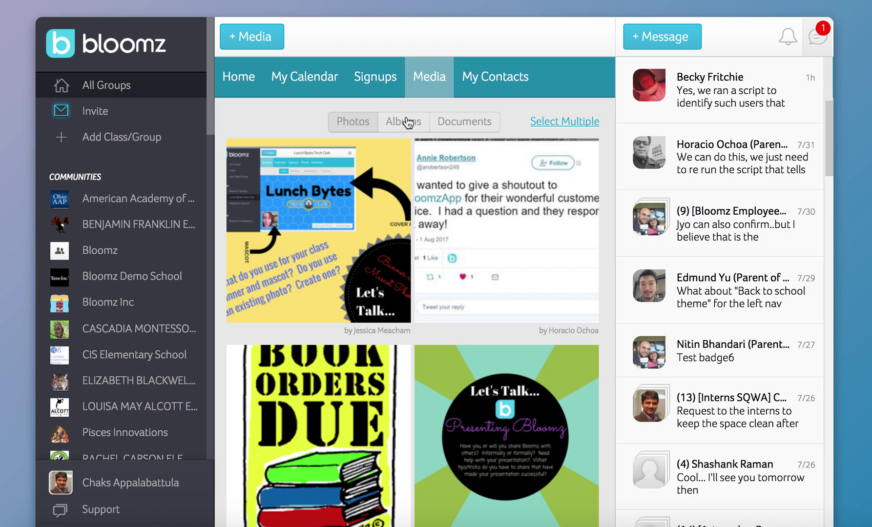
left_click(408, 122)
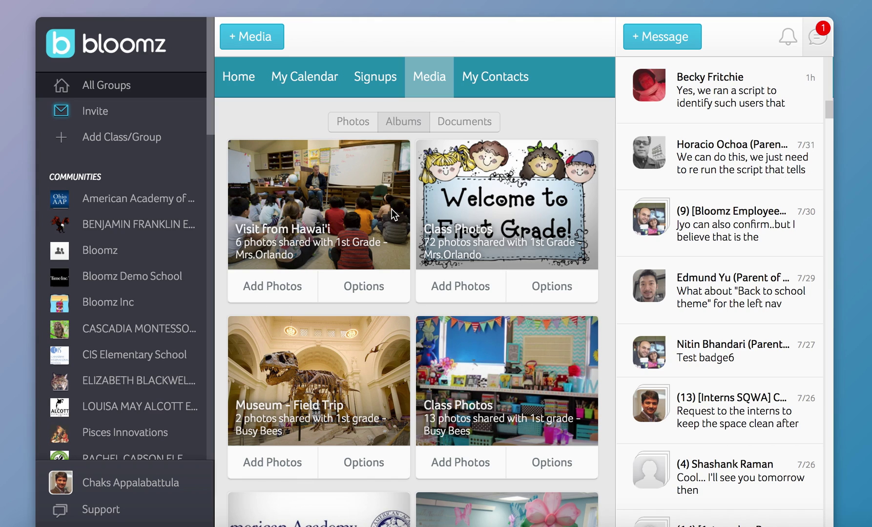
- View the documents shared in the CASCADIA MONTESSORI SCHOOL folder, then return to the document folders
left_click(466, 128)
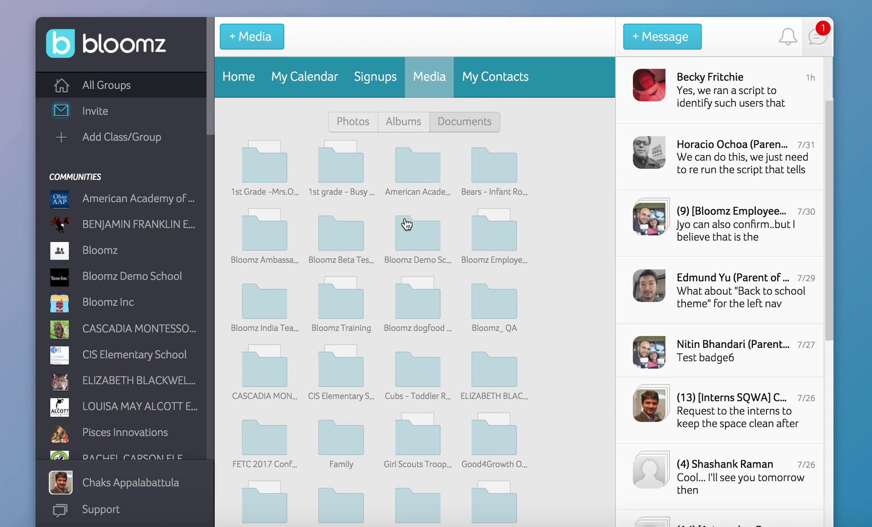
left_click(272, 377)
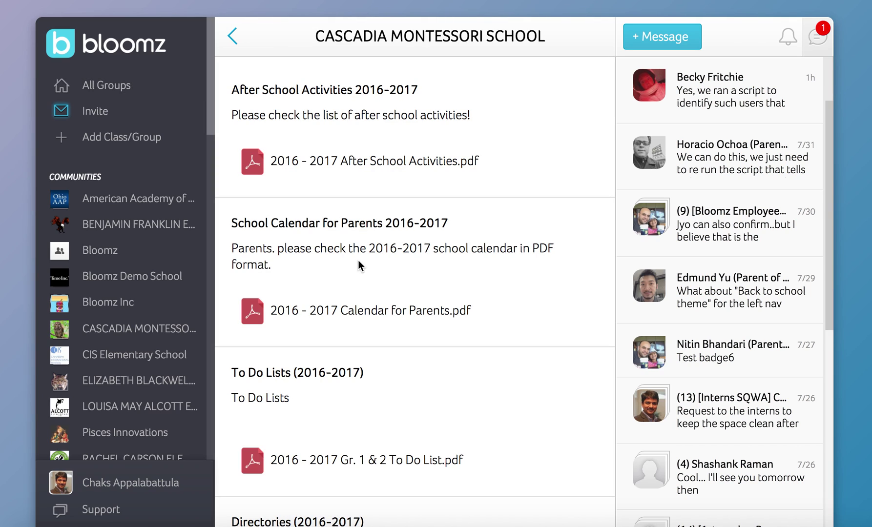
scroll(358, 261, "down", 1)
scroll(358, 260, "up", 1)
left_click(236, 38)
left_click(238, 39)
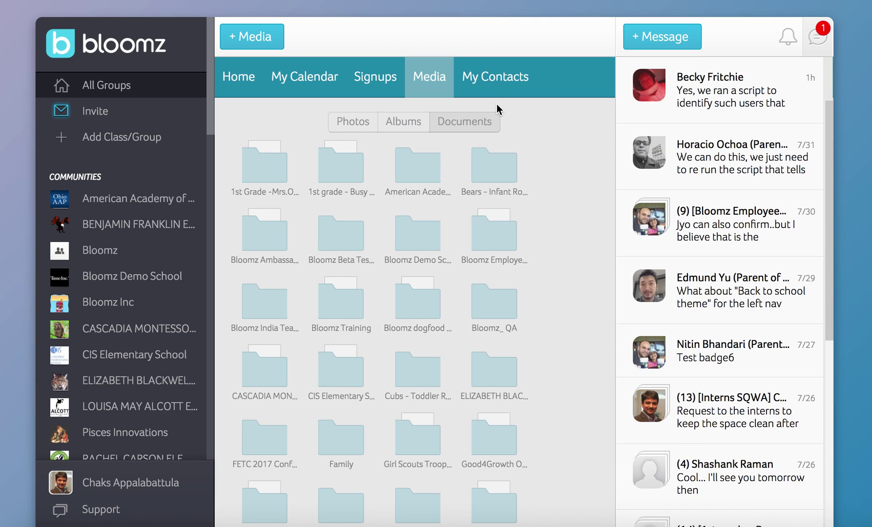
- View the contacts list, then return to the home feed
left_click(499, 82)
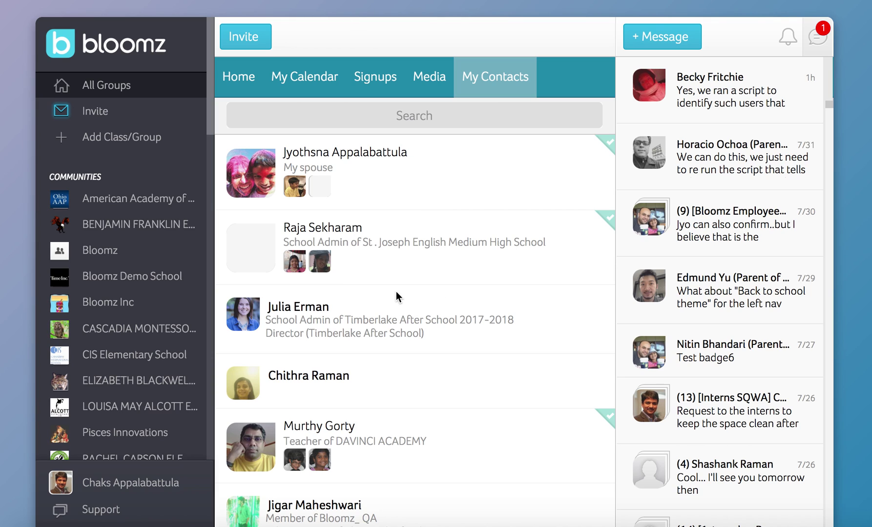
left_click(243, 88)
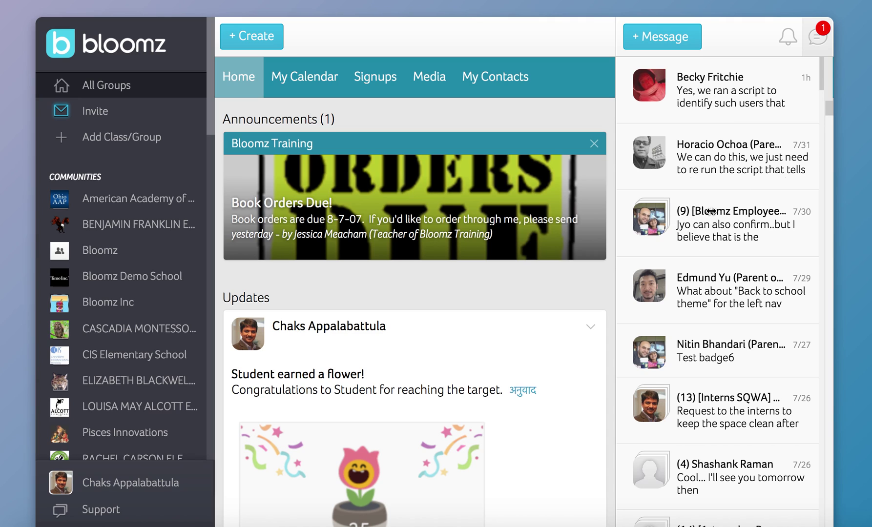
- Look through the recent conversations in the message list and return to the newest one
scroll(714, 240, "down", 2)
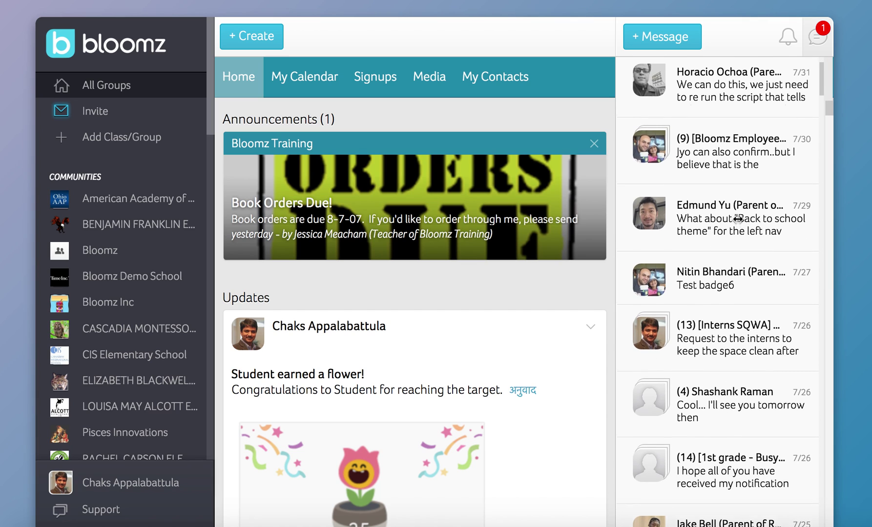
scroll(740, 219, "up", 2)
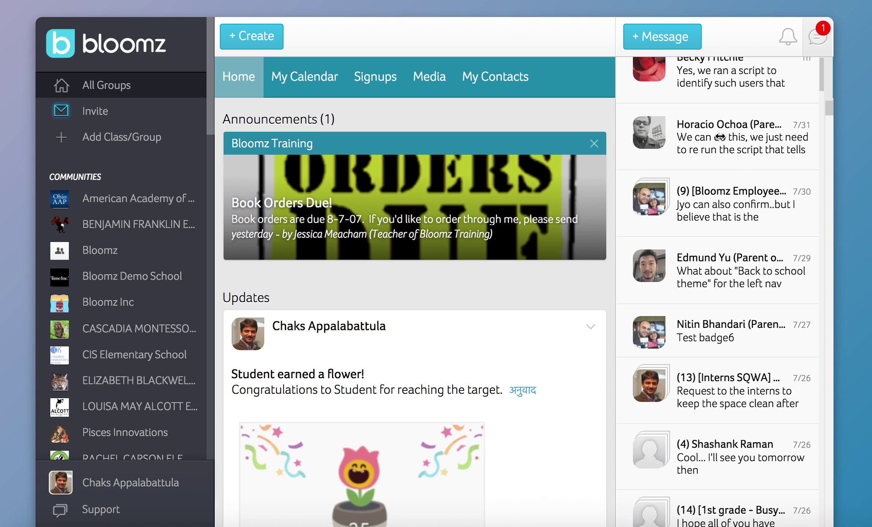
scroll(720, 137, "up", 1)
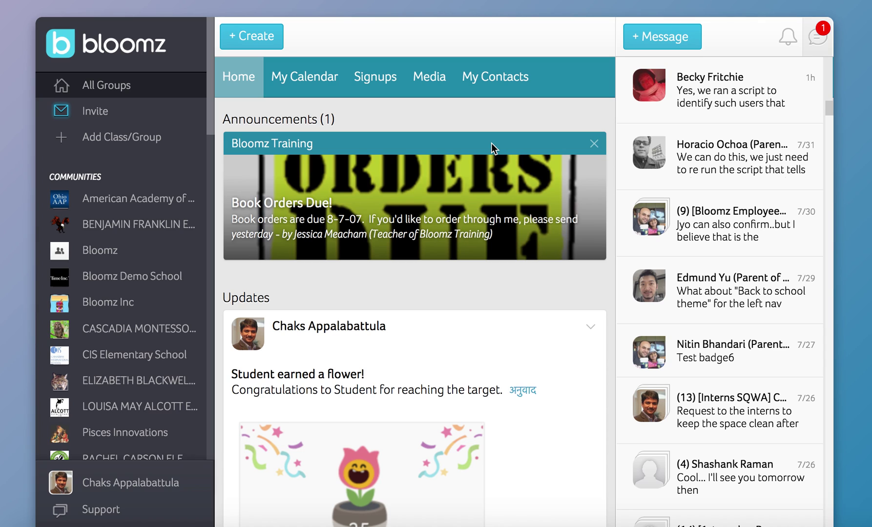
- Review the notification categories for submissions, invites and access requests, then return to the home feed
left_click(788, 35)
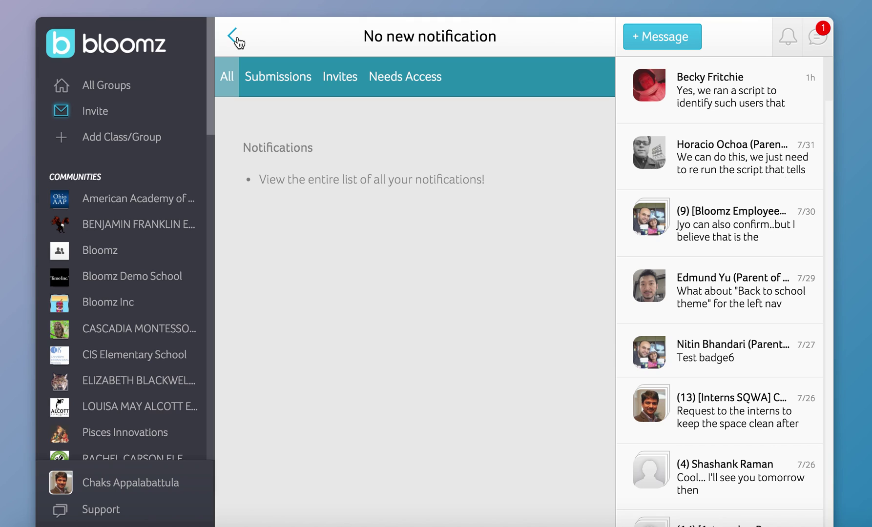
left_click(282, 83)
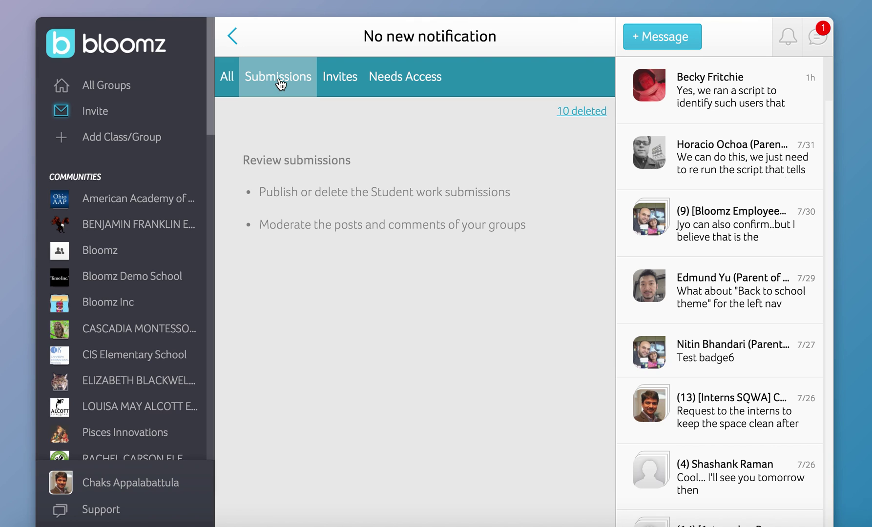
left_click(345, 82)
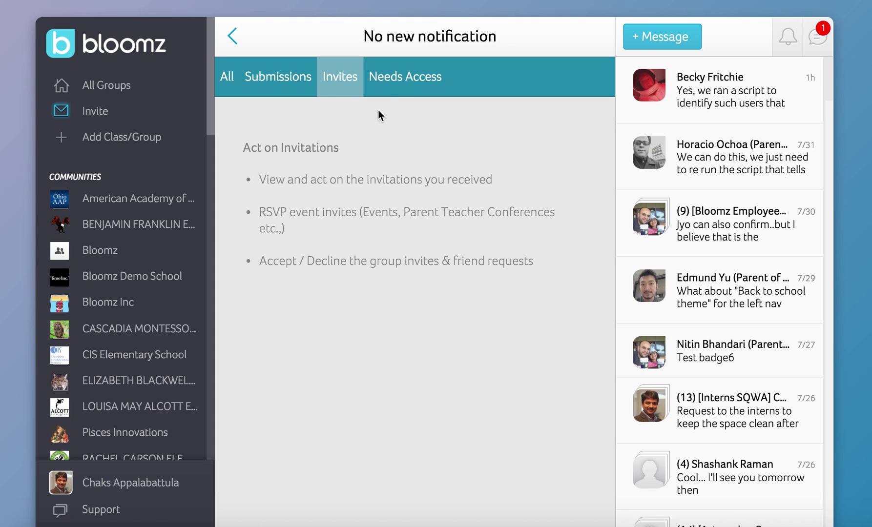
left_click(401, 79)
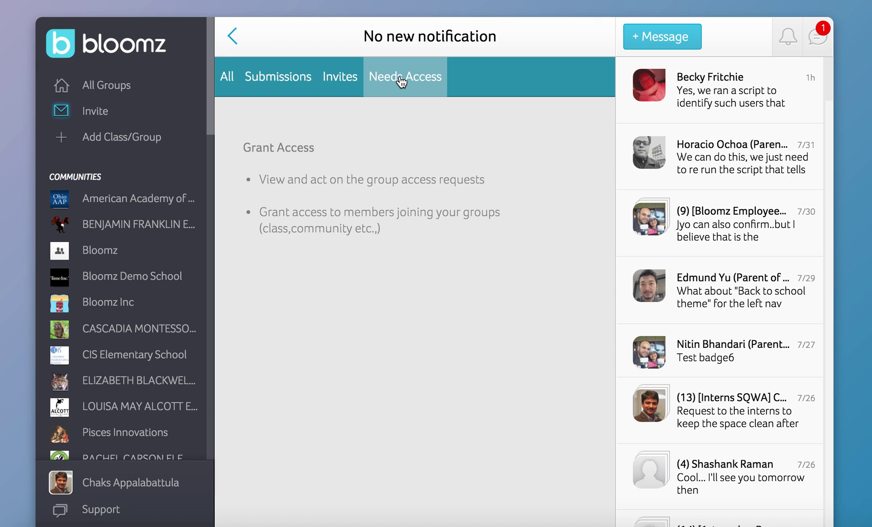
left_click(231, 41)
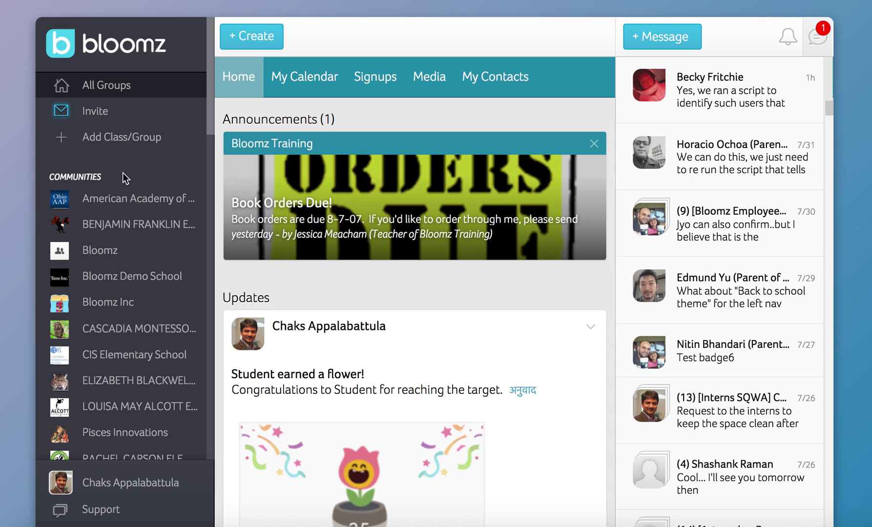
- Show the content types that can be created and look through them down to Parent Teacher Conference
left_click(247, 38)
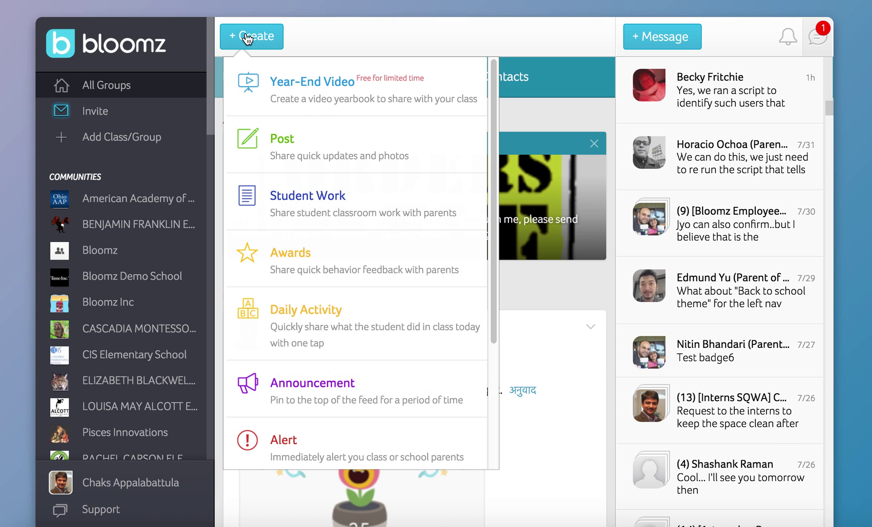
scroll(303, 192, "down", 5)
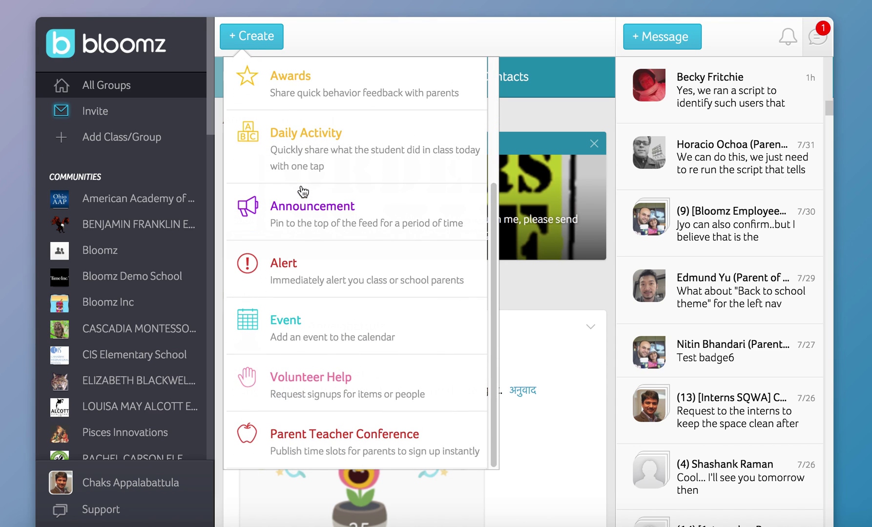
- Look back up the list of content types to Post and close the list
scroll(302, 192, "up", 5)
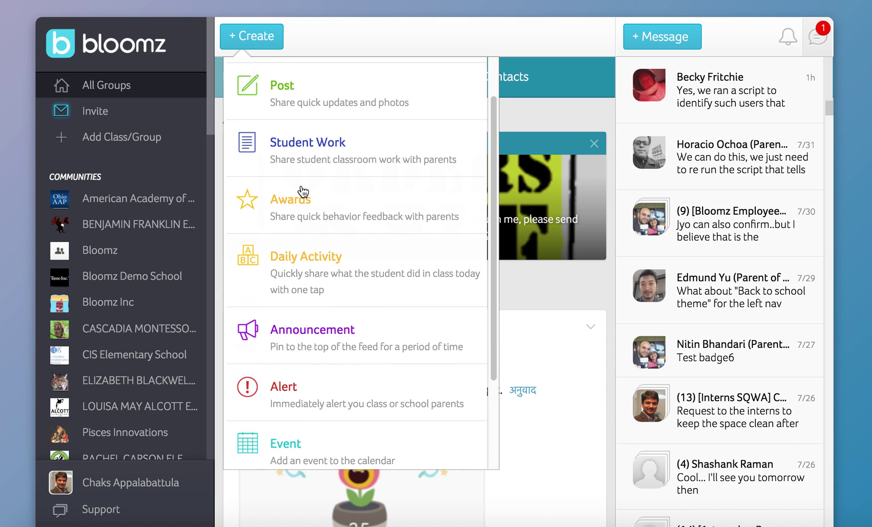
left_click(250, 36)
- Open the CIS Elementary School community and look over its updates, including the principal's end of year message
scroll(138, 267, "down", 5)
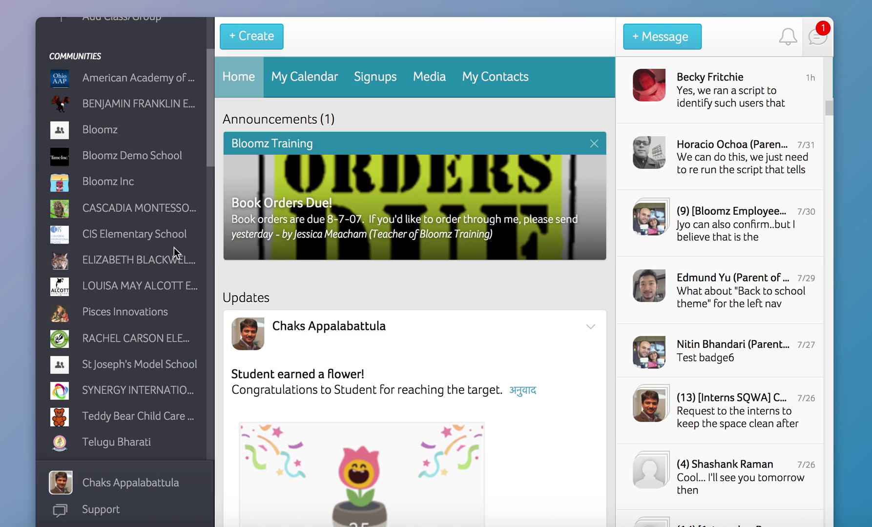
left_click(117, 241)
left_click(233, 80)
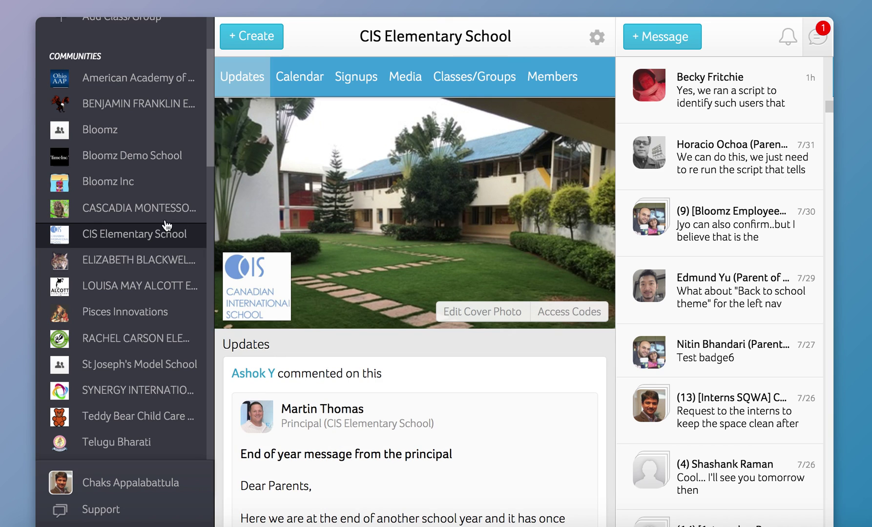
scroll(321, 264, "down", 6)
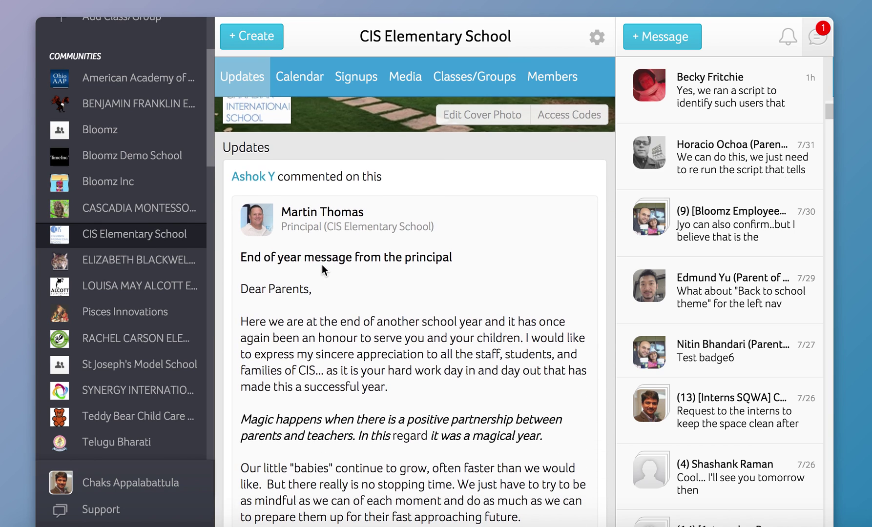
scroll(325, 201, "up", 6)
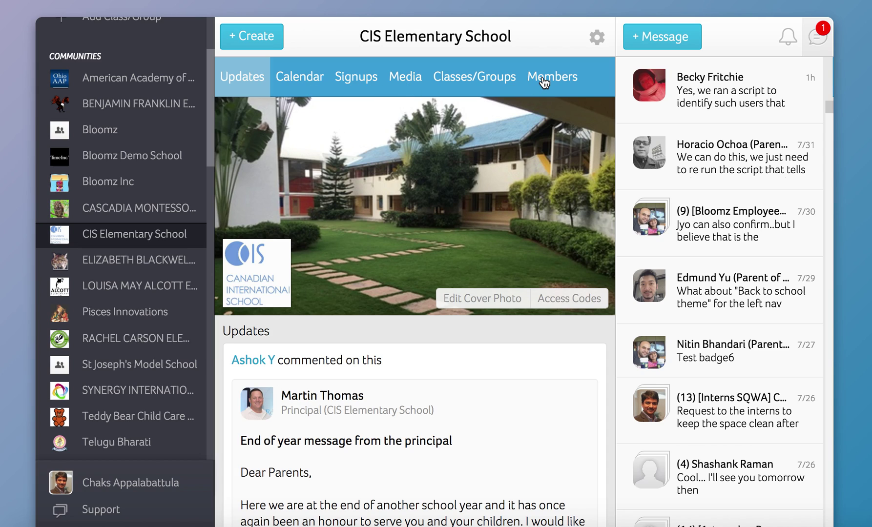
- Look through the classes and groups of CIS Elementary School down to SK-B, then return to the start of the list
left_click(481, 84)
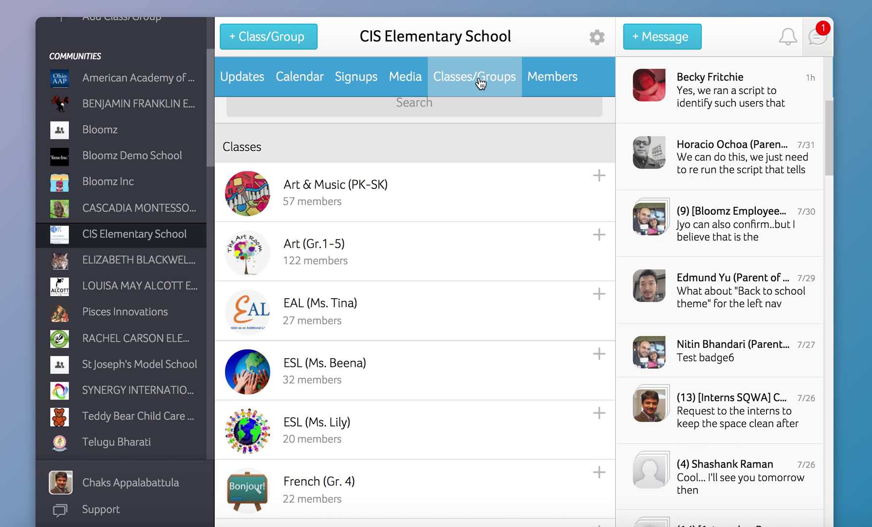
scroll(337, 171, "down", 1)
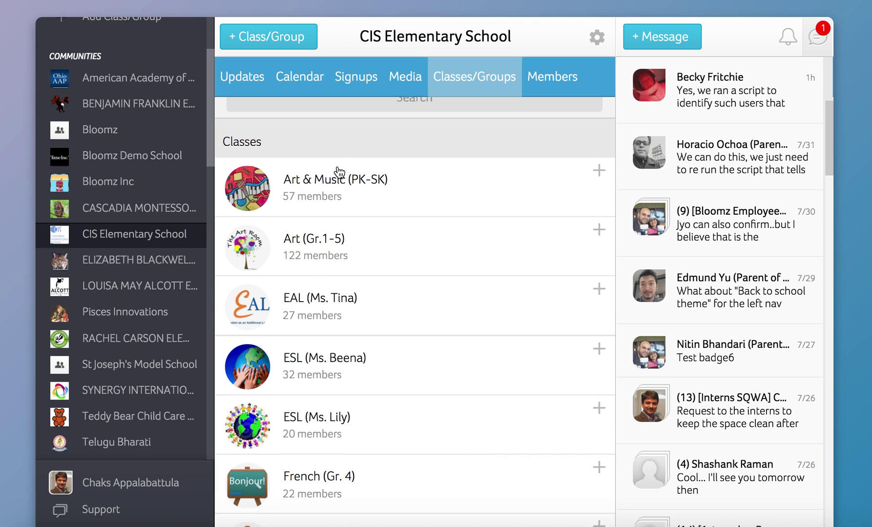
scroll(338, 173, "up", 2)
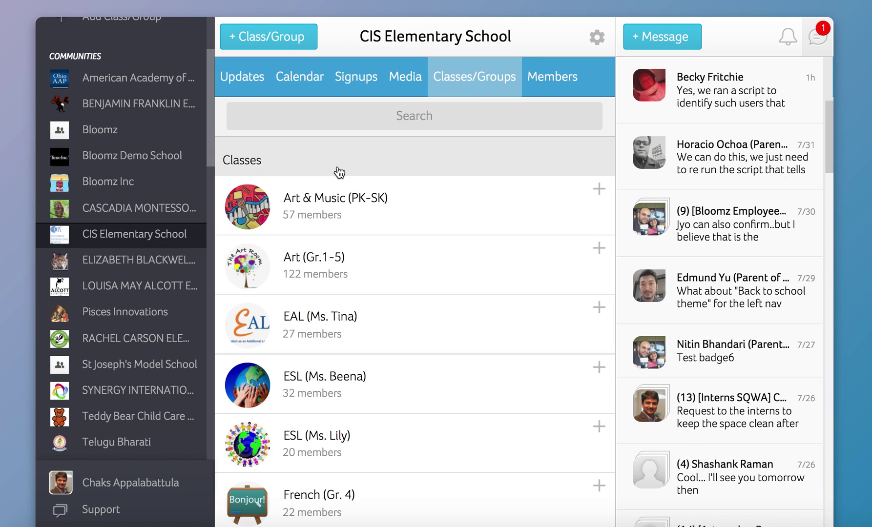
scroll(364, 237, "down", 10)
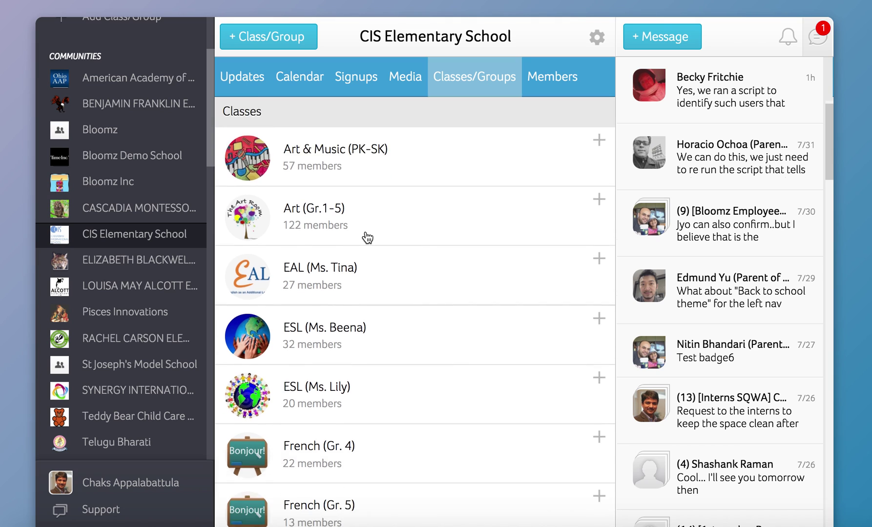
scroll(368, 238, "down", 11)
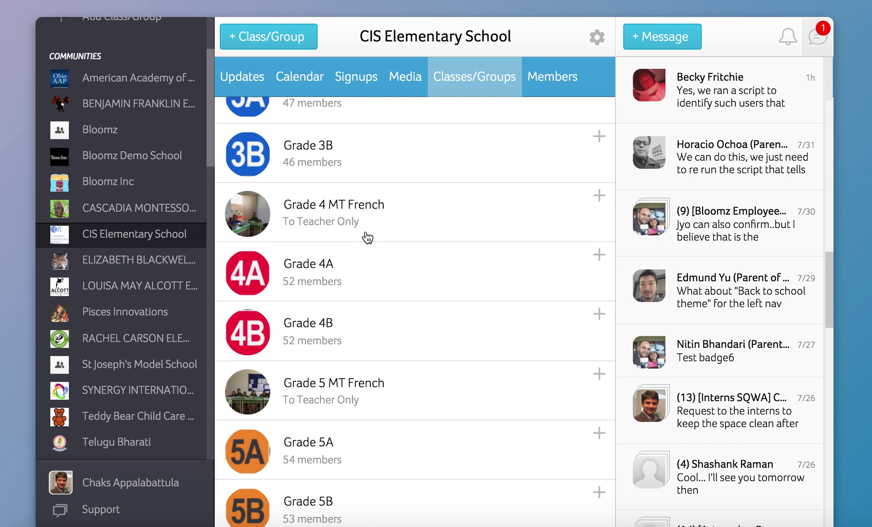
scroll(368, 238, "down", 9)
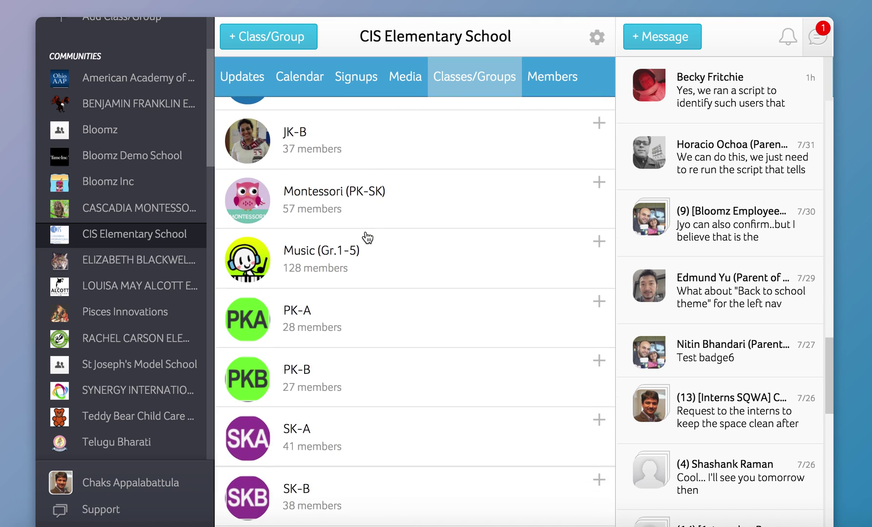
scroll(366, 232, "up", 20)
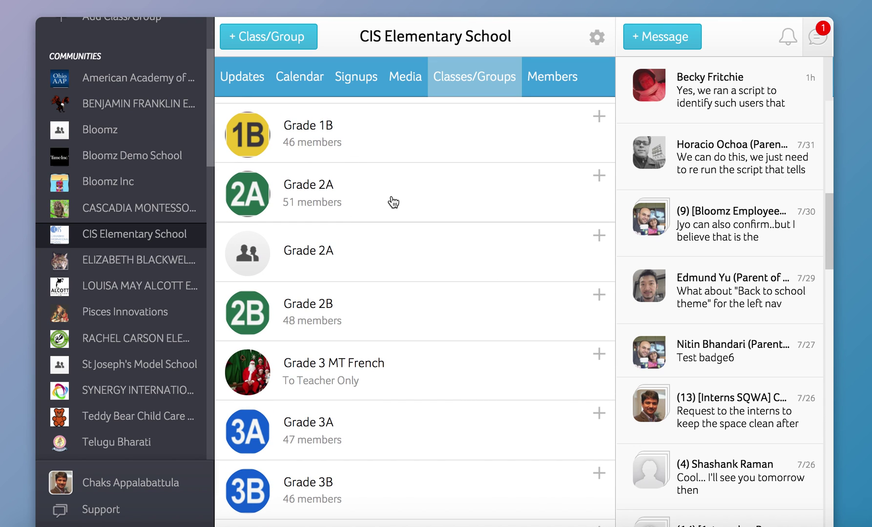
scroll(392, 201, "up", 8)
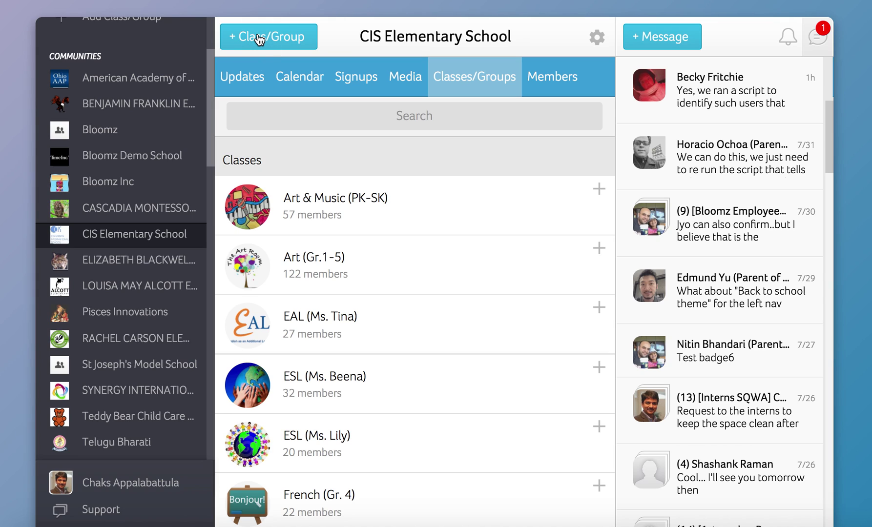
- Start a new class or group for CIS Elementary School and review the available group types down to Troop - Girl Scouts
left_click(259, 39)
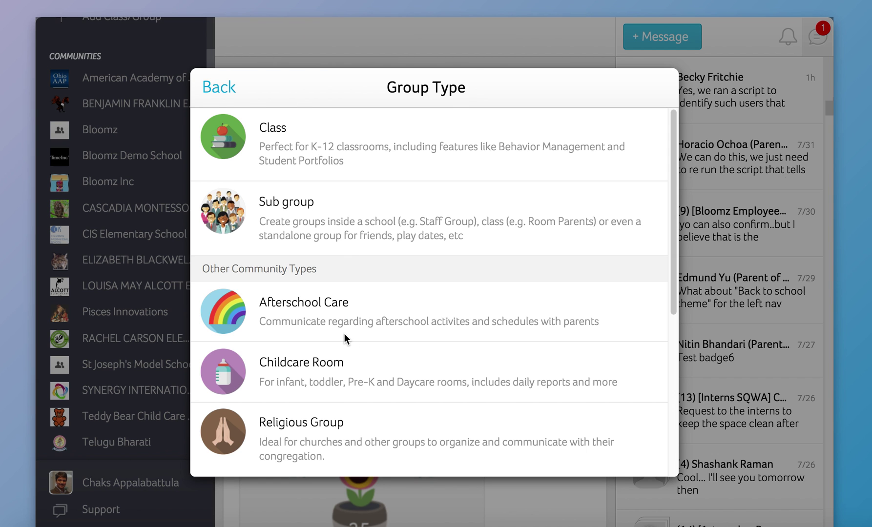
scroll(345, 337, "down", 6)
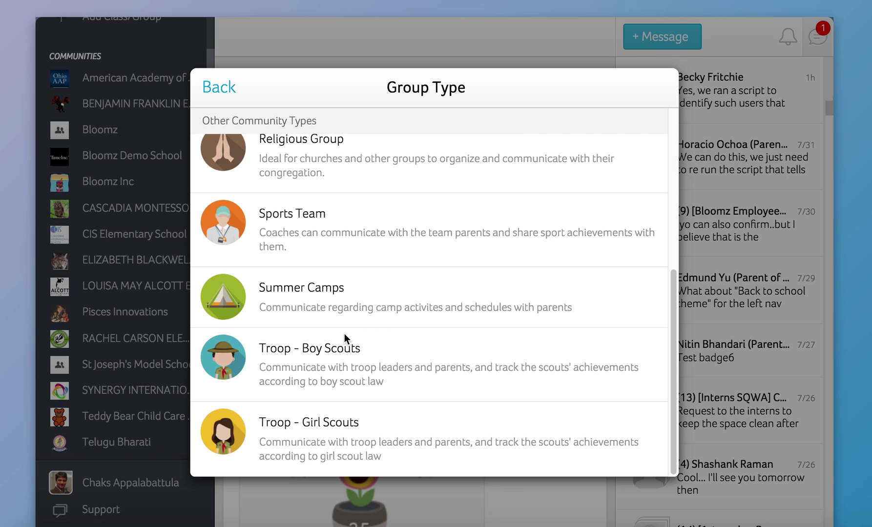
scroll(344, 334, "up", 6)
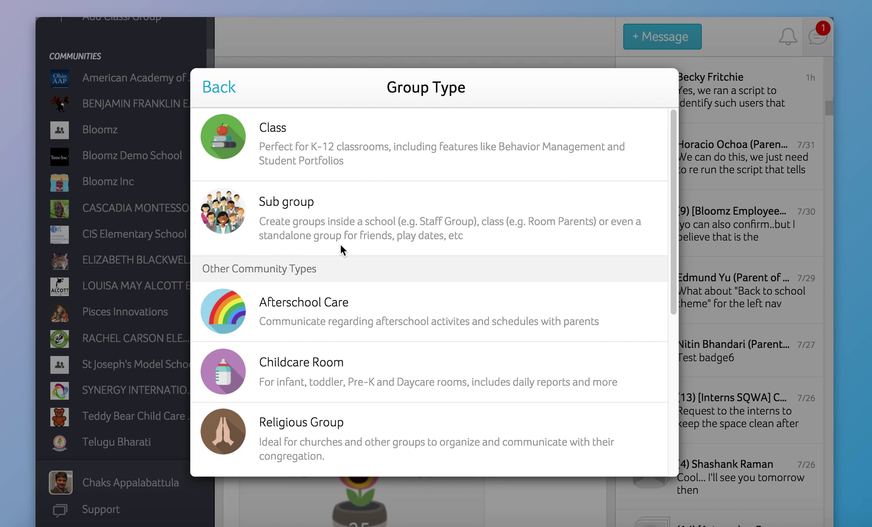
- Try adding four extra class name fields to a new Class form, then leave group creation without saving
left_click(261, 145)
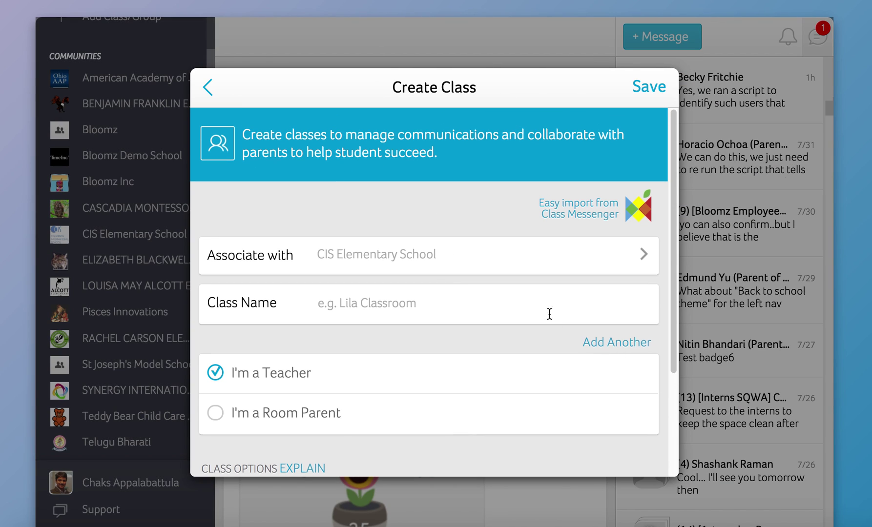
left_click(613, 345)
left_click(616, 394)
scroll(615, 389, "down", 3)
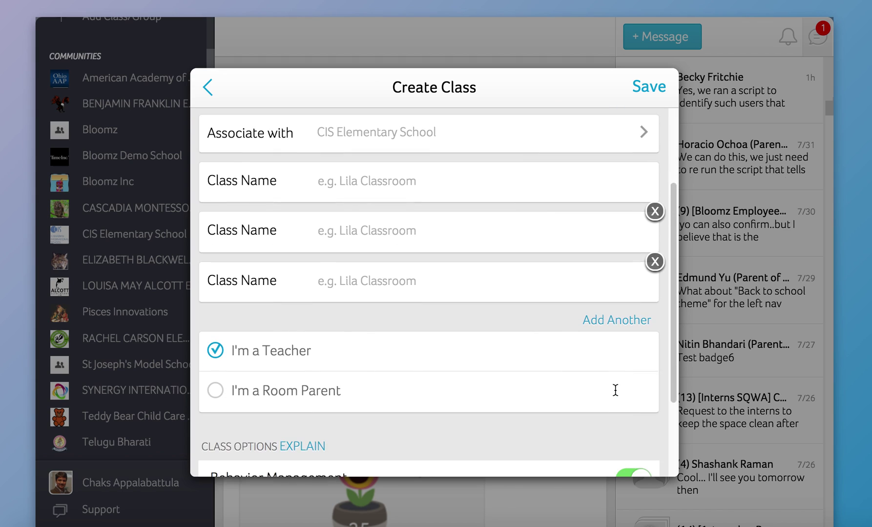
left_click(609, 312)
left_click(616, 362)
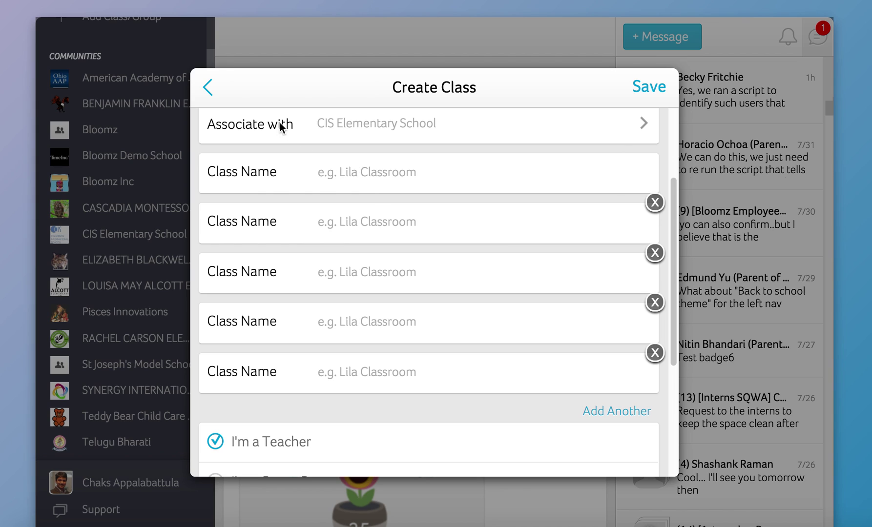
left_click(209, 87)
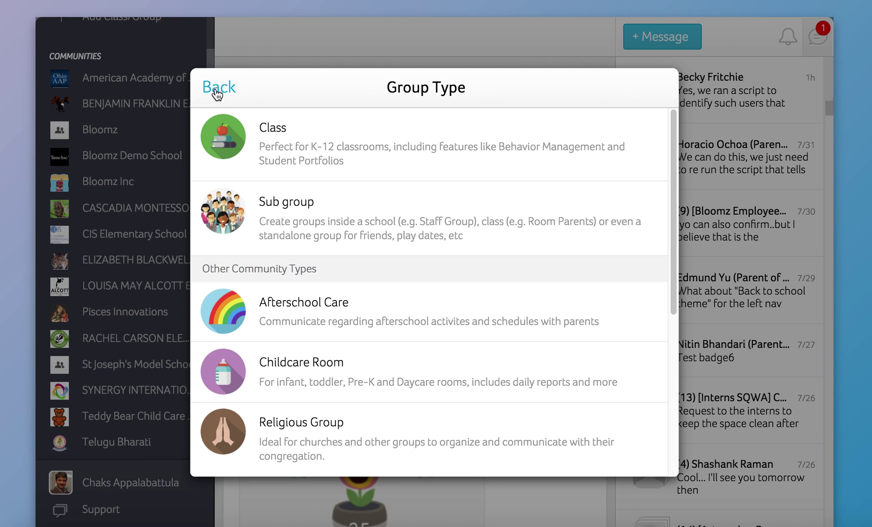
left_click(217, 91)
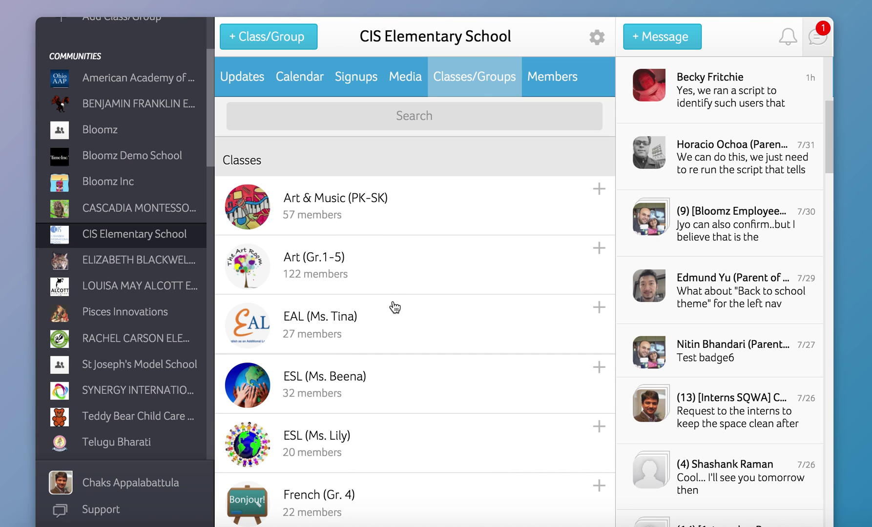
- View the manual email and phone invitation form for teachers of Art & Music (PK-SK), then back out to the class list
left_click(600, 188)
left_click(441, 229)
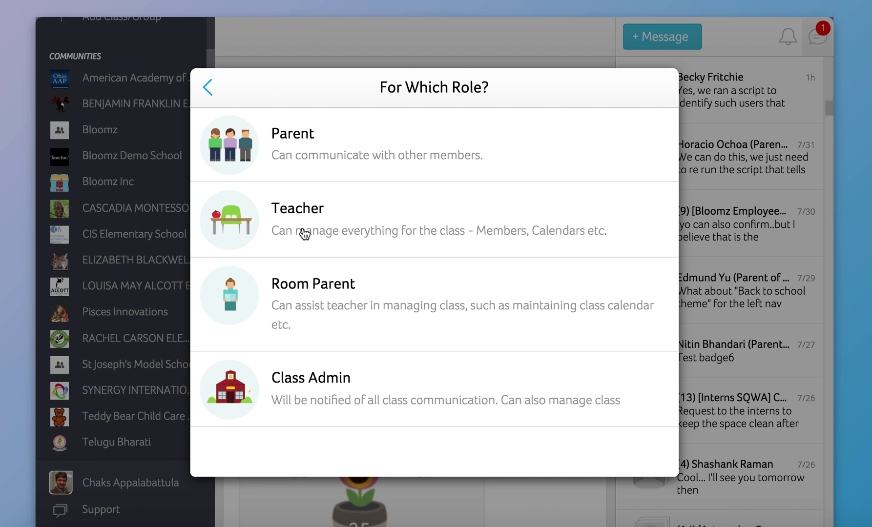
left_click(305, 219)
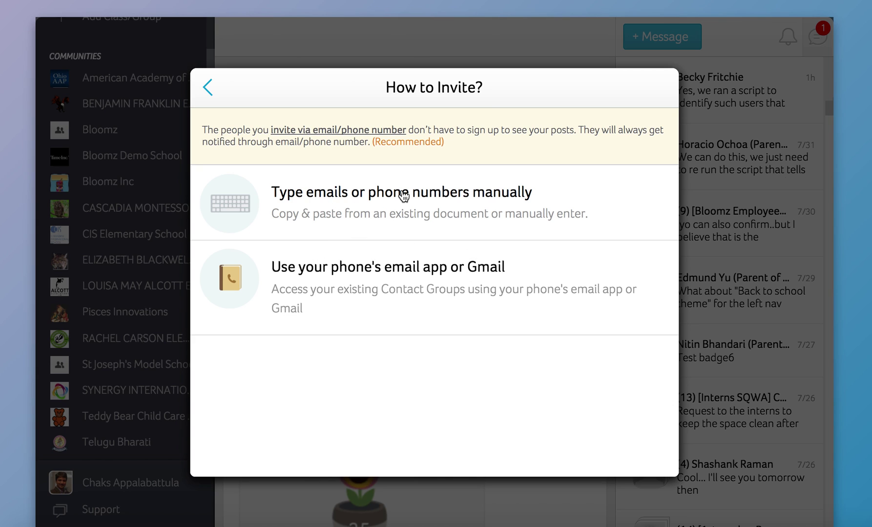
left_click(326, 209)
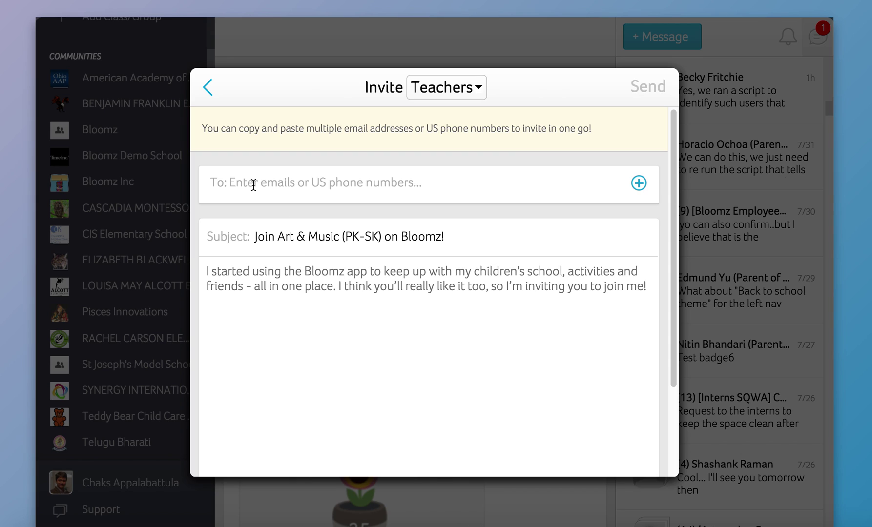
left_click(209, 88)
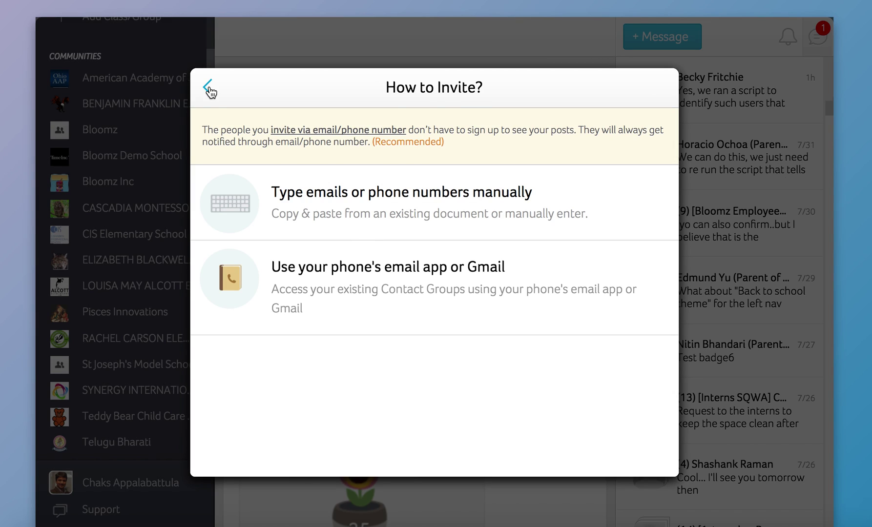
left_click(209, 89)
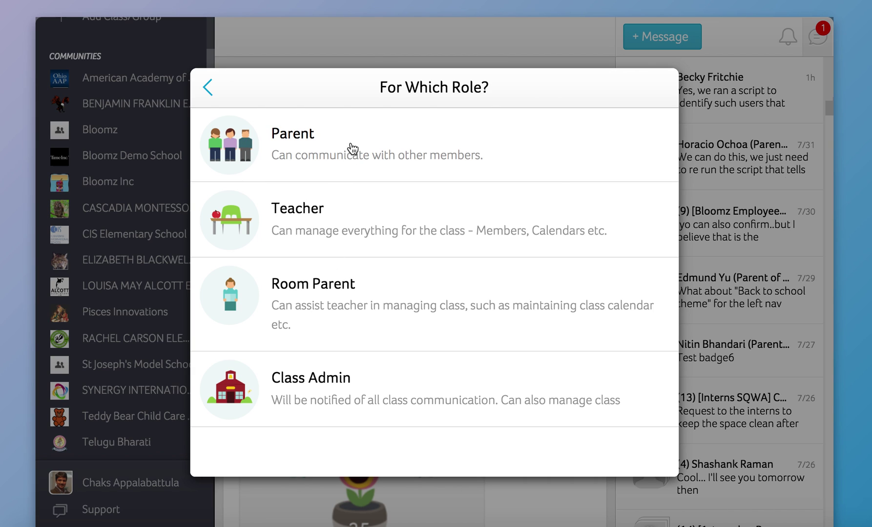
left_click(208, 88)
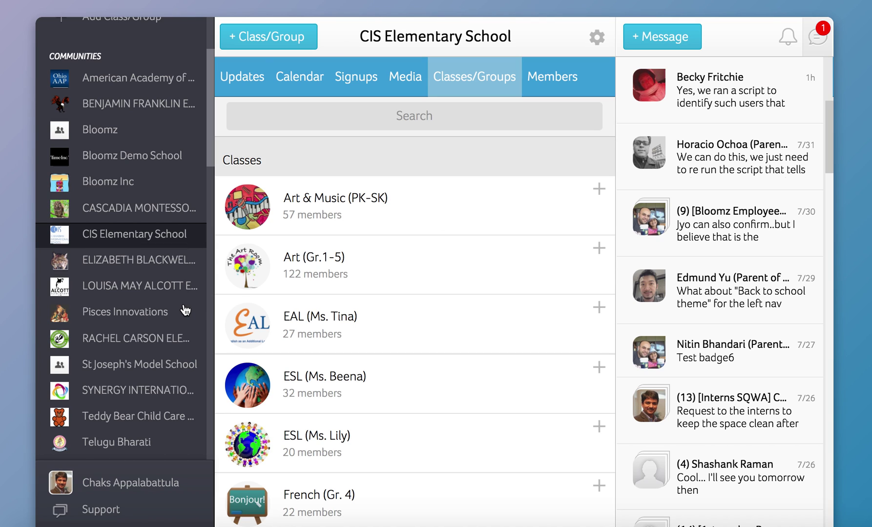
- Return to the CIS Elementary School updates, then open the 1st grade - Busy Bees class and look through its announcements and updates
scroll(185, 311, "down", 10)
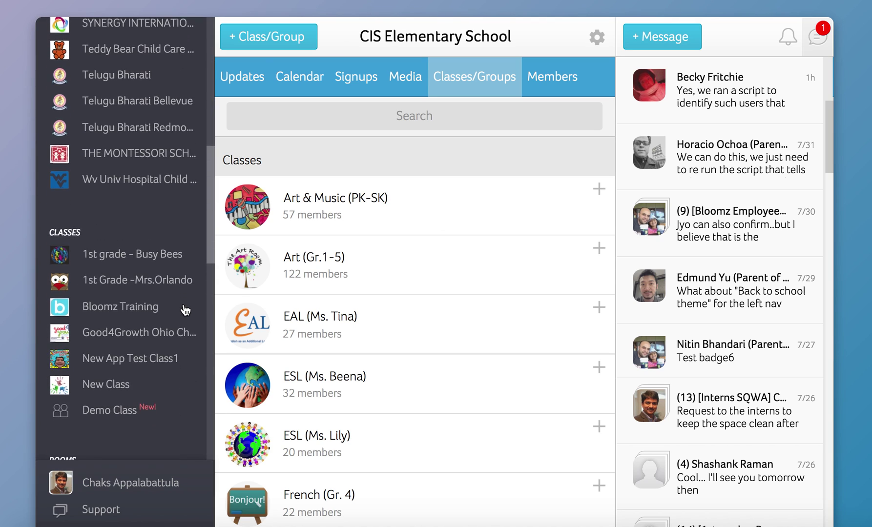
left_click(232, 81)
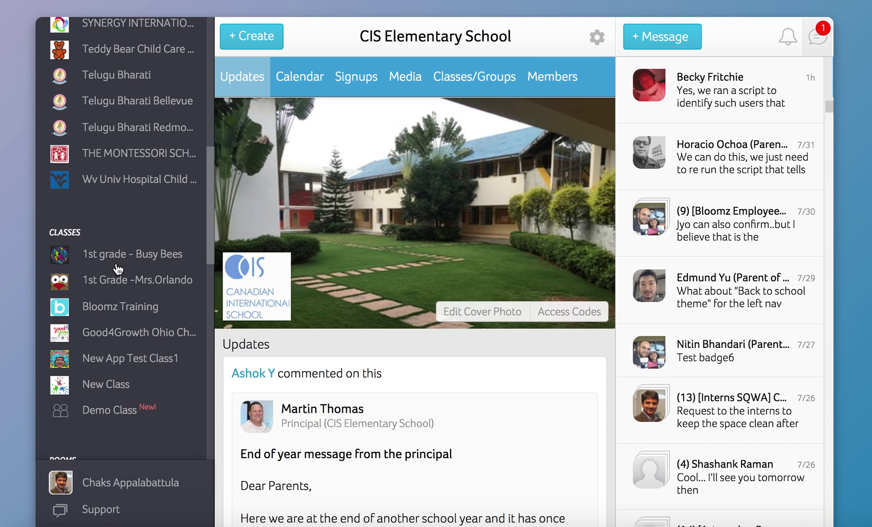
left_click(123, 255)
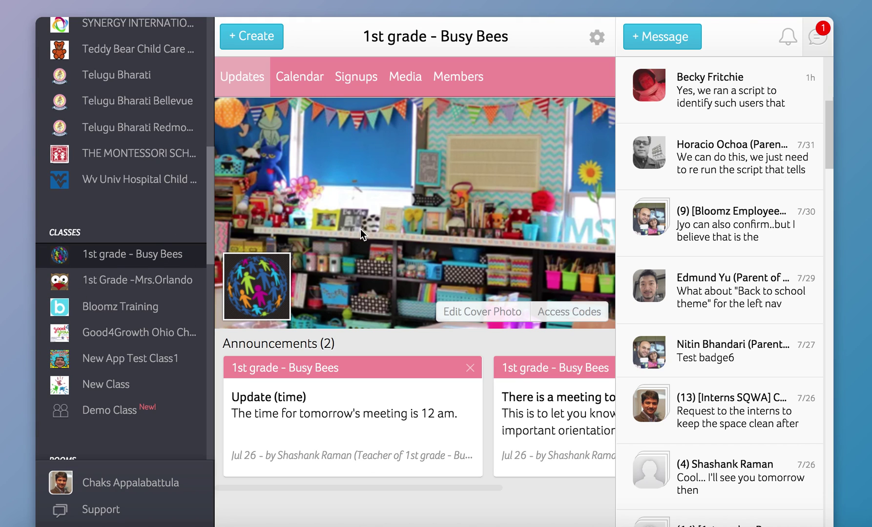
scroll(361, 229, "down", 2)
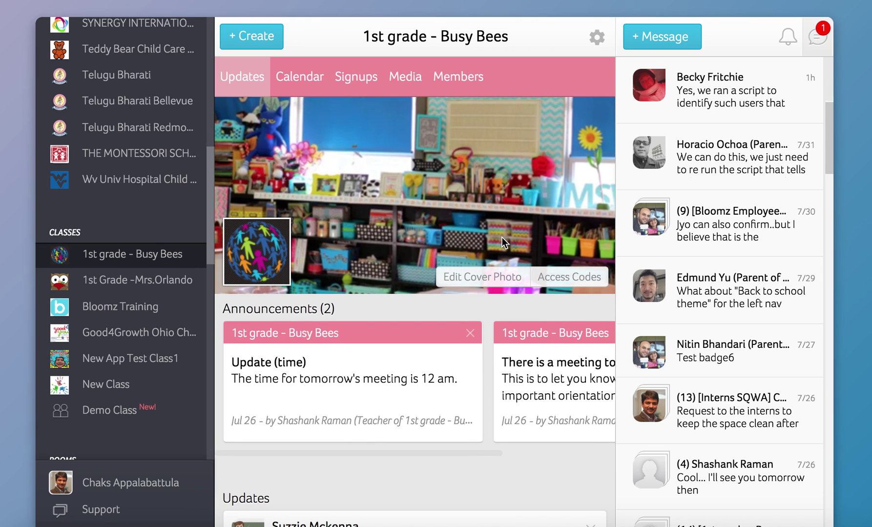
scroll(502, 237, "up", 2)
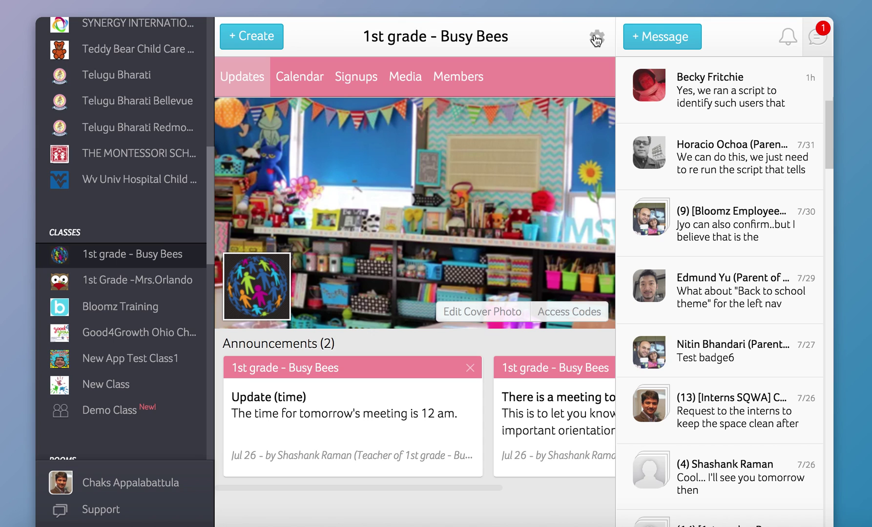
scroll(406, 221, "down", 15)
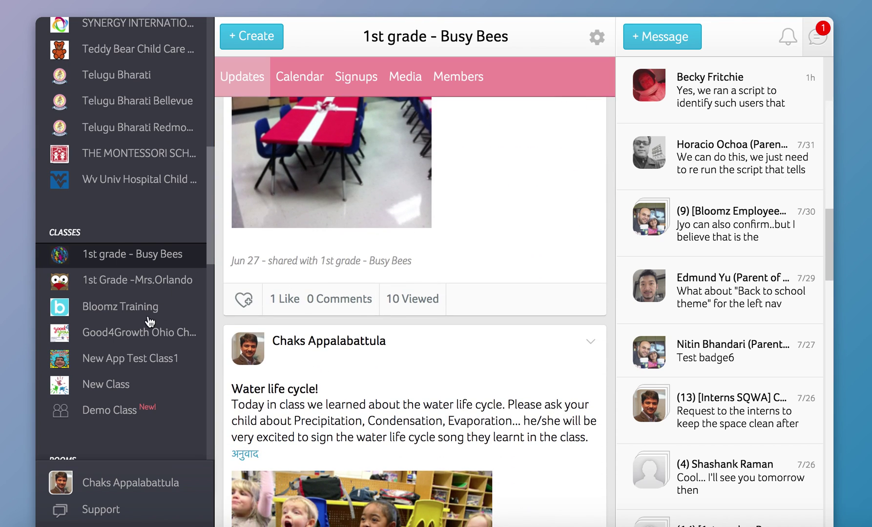
- Find the Bloomz Employees group below the rooms, troops and sports teams and open its updates
scroll(133, 327, "down", 10)
scroll(130, 322, "down", 4)
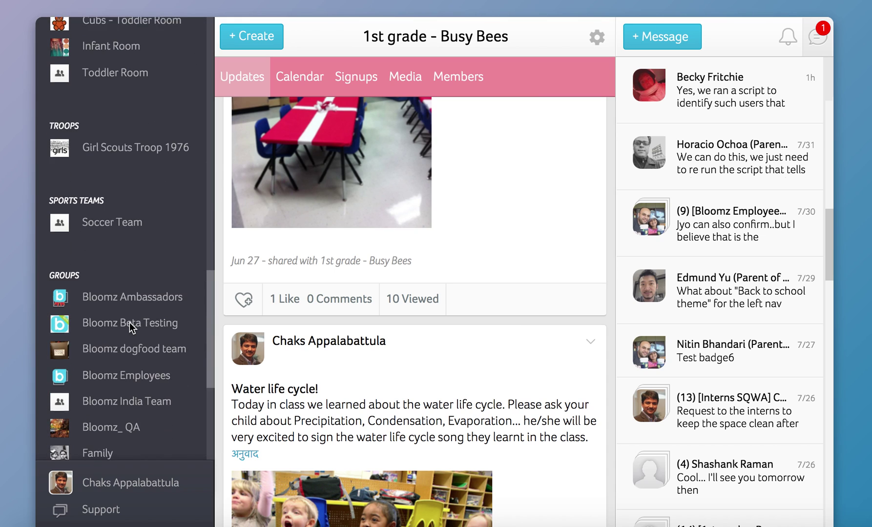
left_click(107, 350)
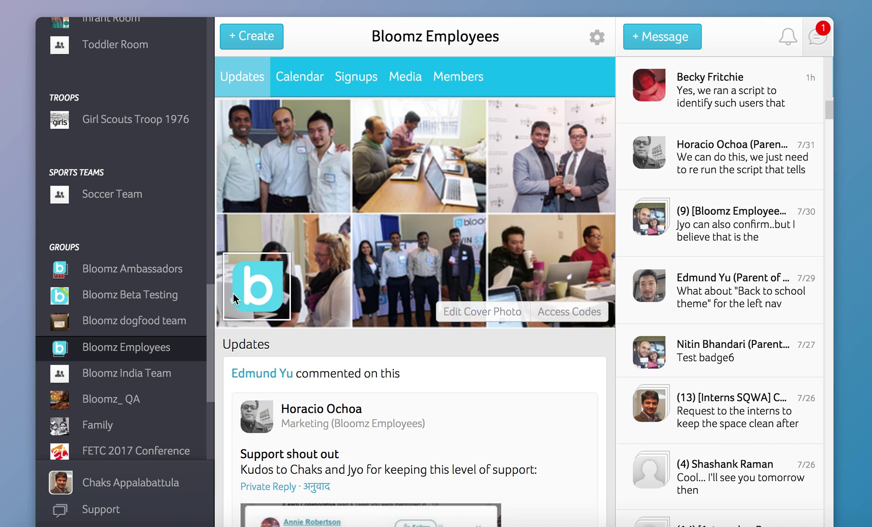
- Return to the All Groups home page and view the available content creation types without choosing one
scroll(97, 171, "up", 15)
scroll(96, 171, "up", 5)
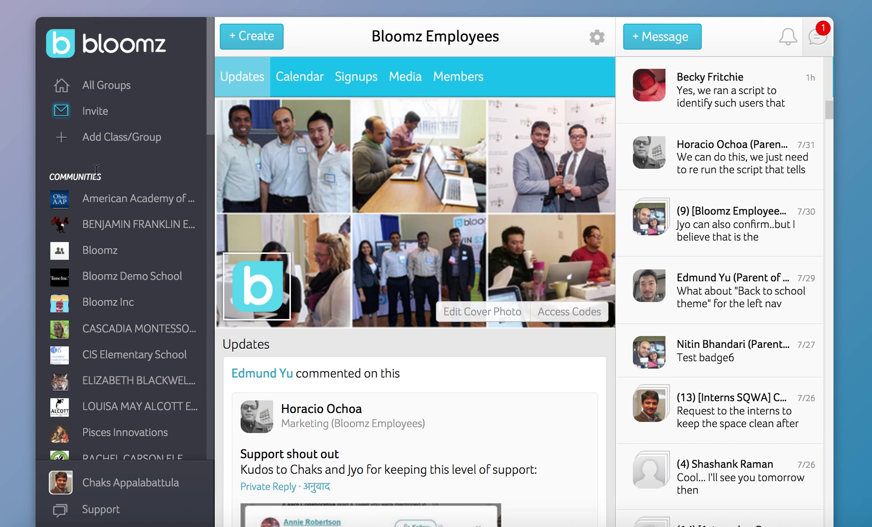
left_click(101, 87)
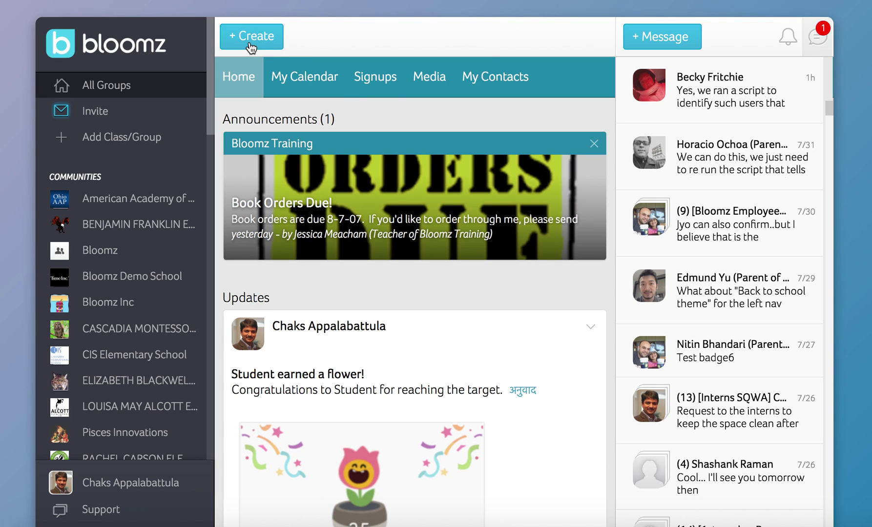
left_click(250, 39)
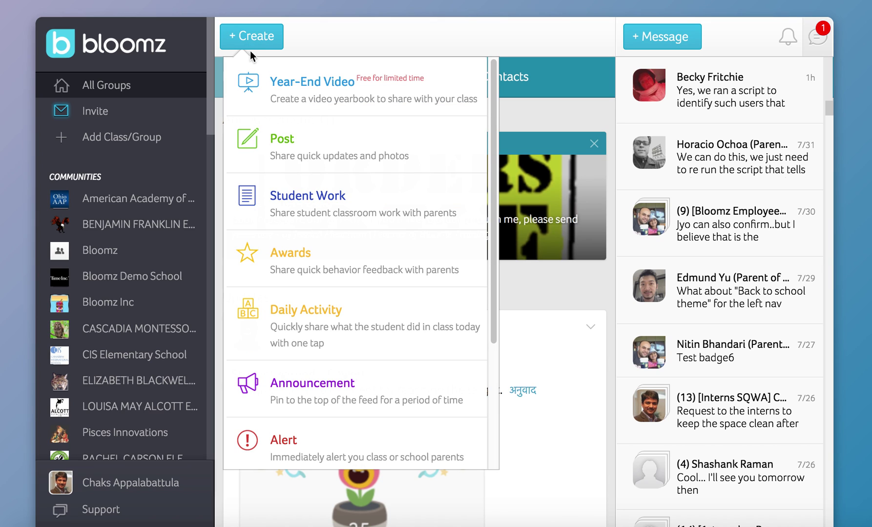
left_click(244, 46)
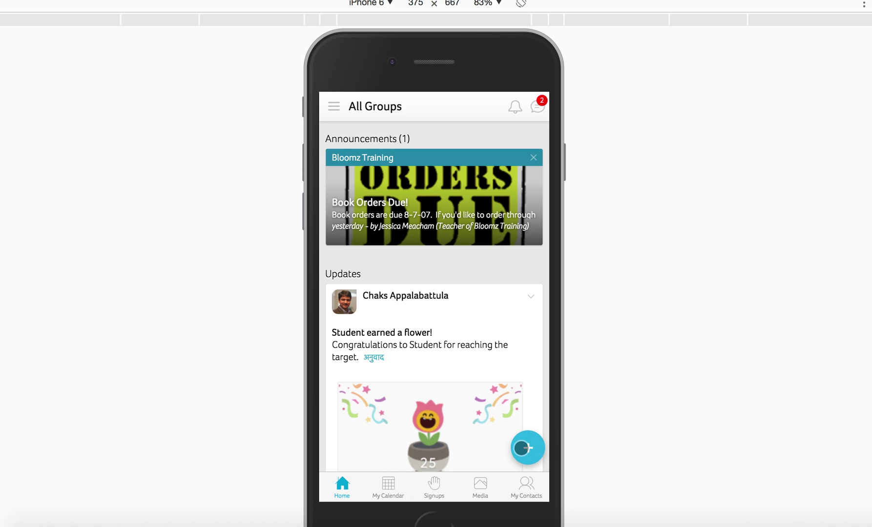
- In the mobile view, check the content creation types, then look through the side navigation's profile options, communities and groups and close it
left_click(522, 447)
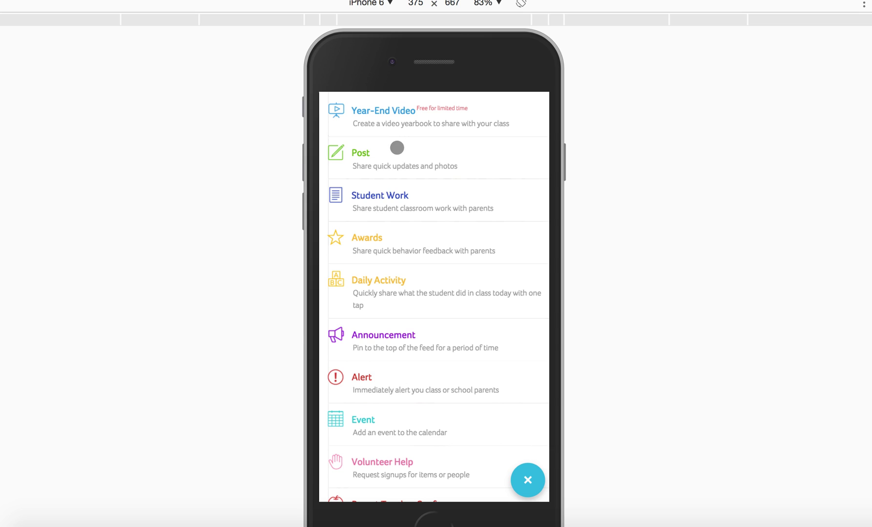
left_click(526, 479)
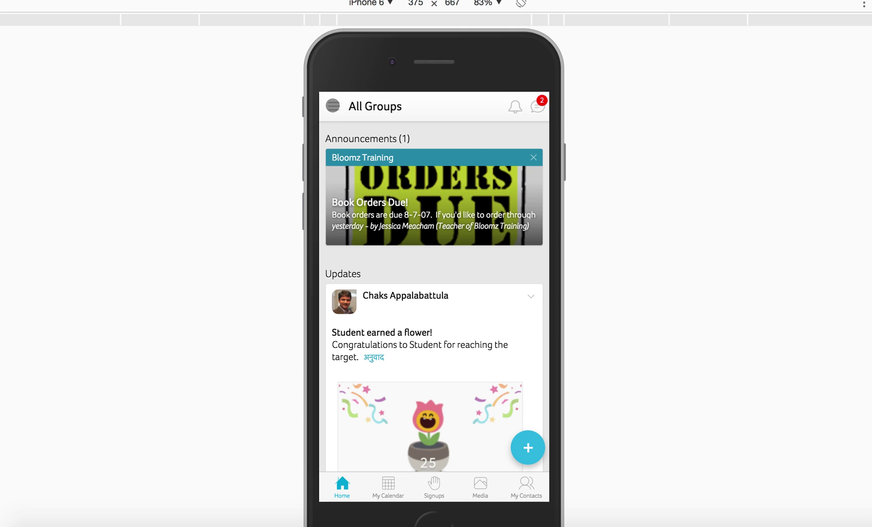
left_click(332, 105)
scroll(396, 383, "up", 1)
scroll(395, 383, "down", 5)
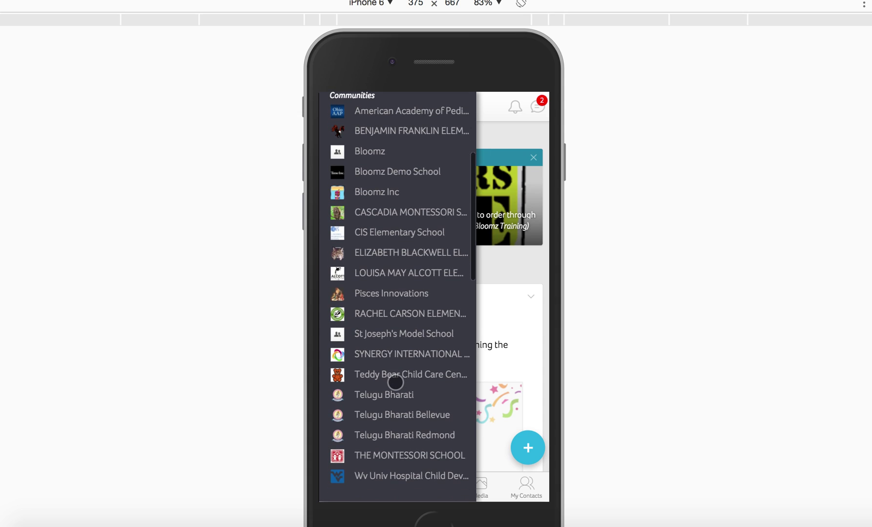
scroll(396, 382, "down", 10)
scroll(395, 382, "up", 15)
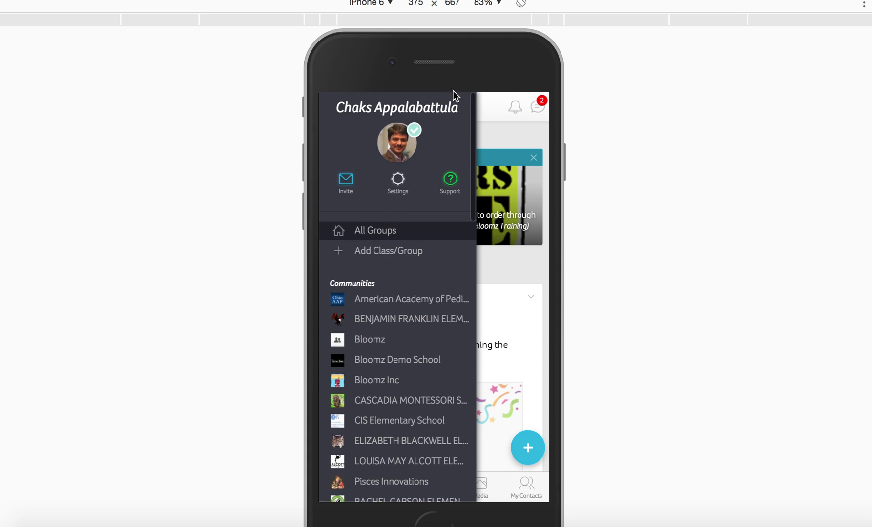
left_click(479, 112)
- View the message conversations in the mobile view, then return to the All Groups home feed
left_click(540, 105)
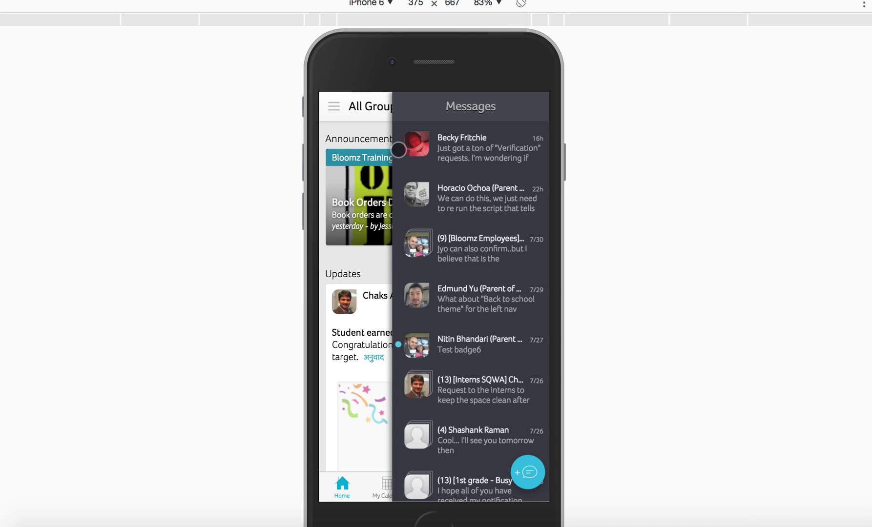
left_click(376, 108)
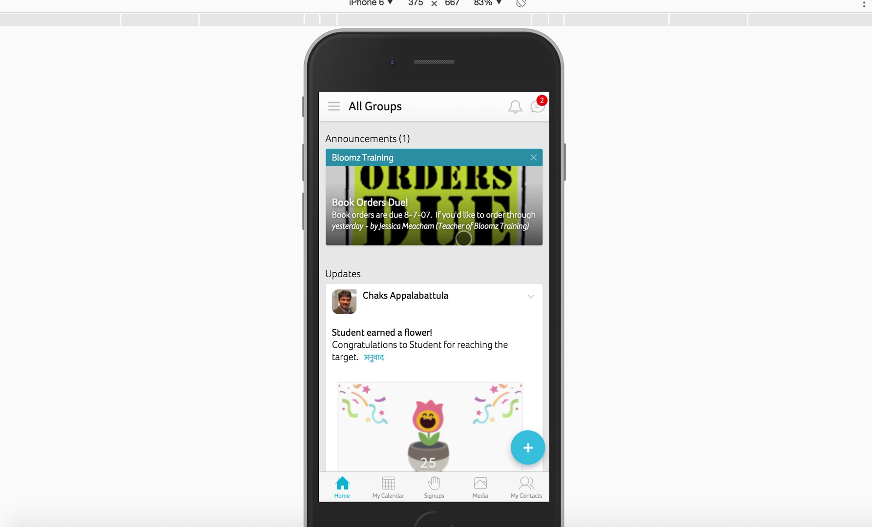
scroll(448, 353, "down", 1)
scroll(449, 353, "up", 1)
- Open the Book Orders Due! announcement, read through its text, image, link and viewer information, then return to All Groups
left_click(394, 196)
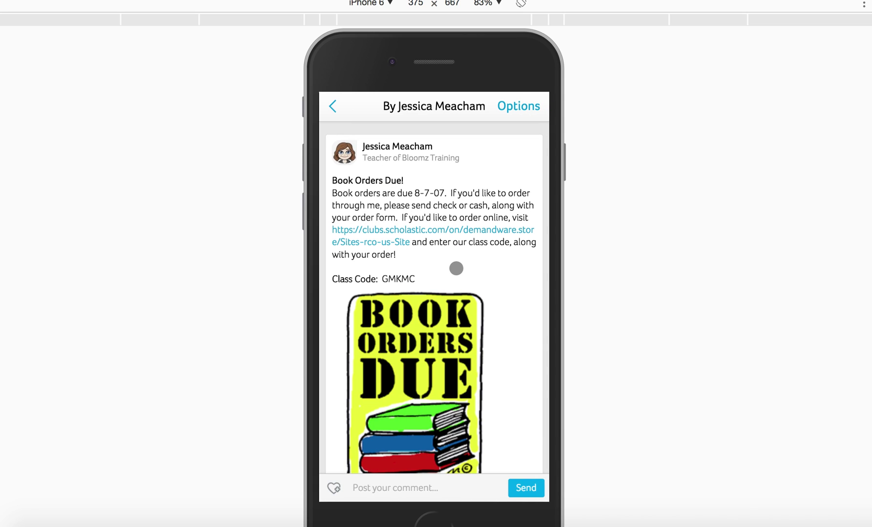
scroll(456, 268, "down", 1)
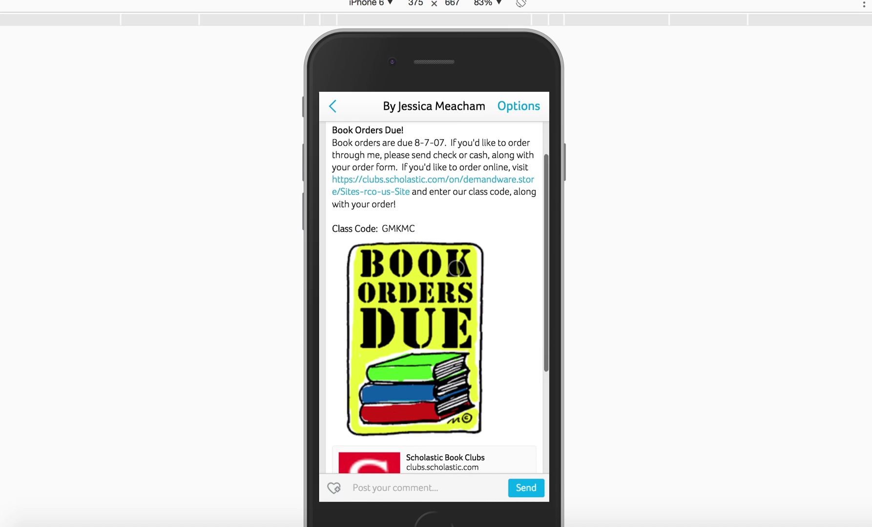
scroll(456, 268, "down", 2)
scroll(457, 268, "up", 1)
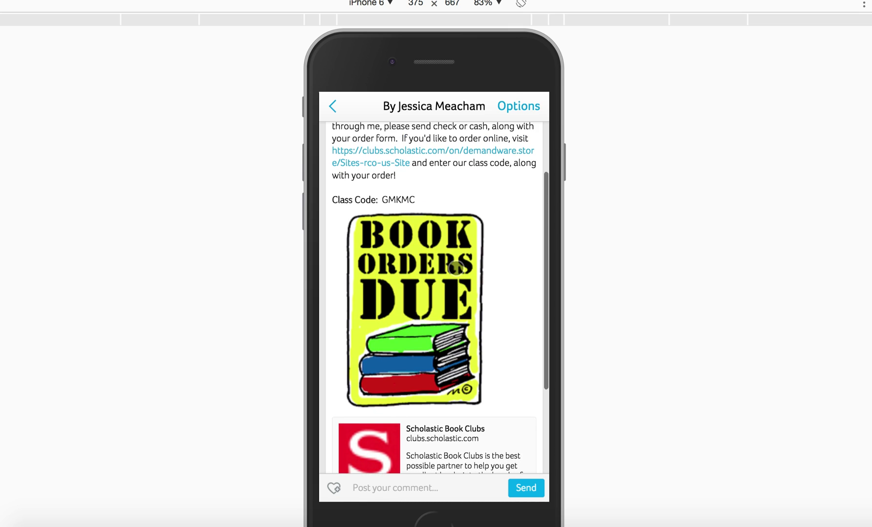
scroll(456, 268, "down", 2)
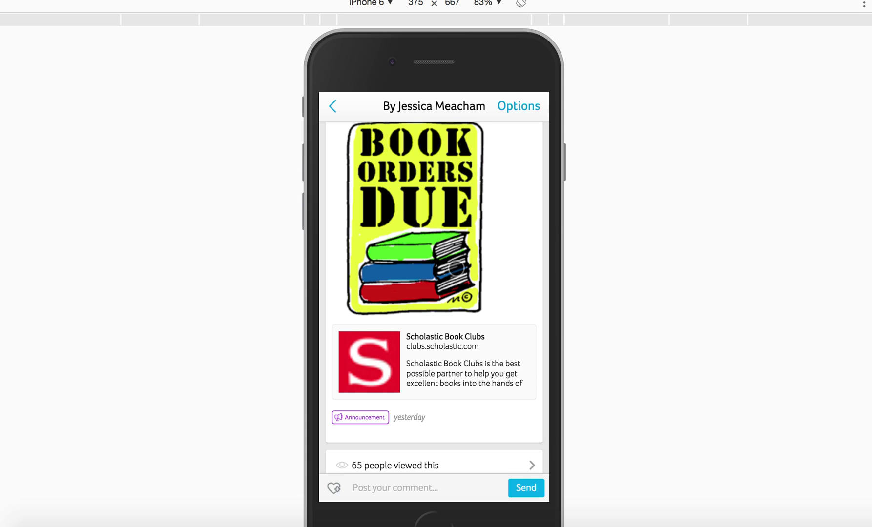
scroll(456, 268, "down", 1)
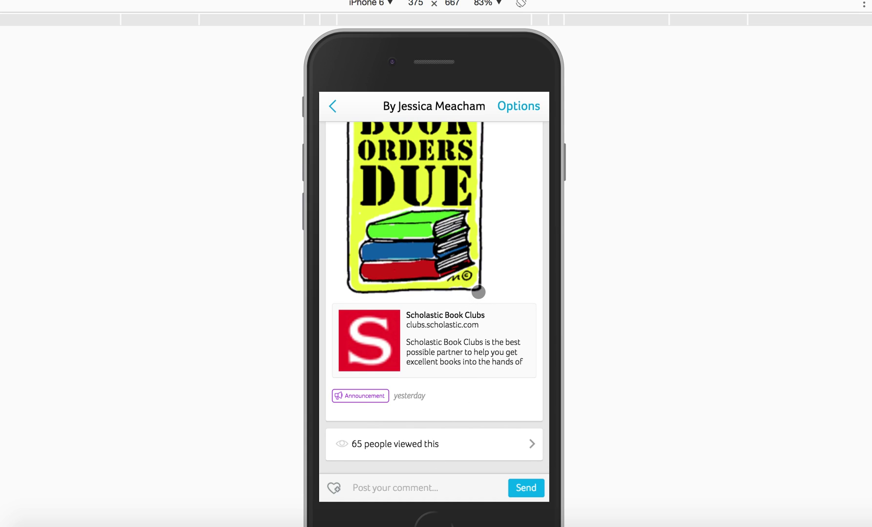
scroll(478, 292, "up", 10)
left_click(334, 107)
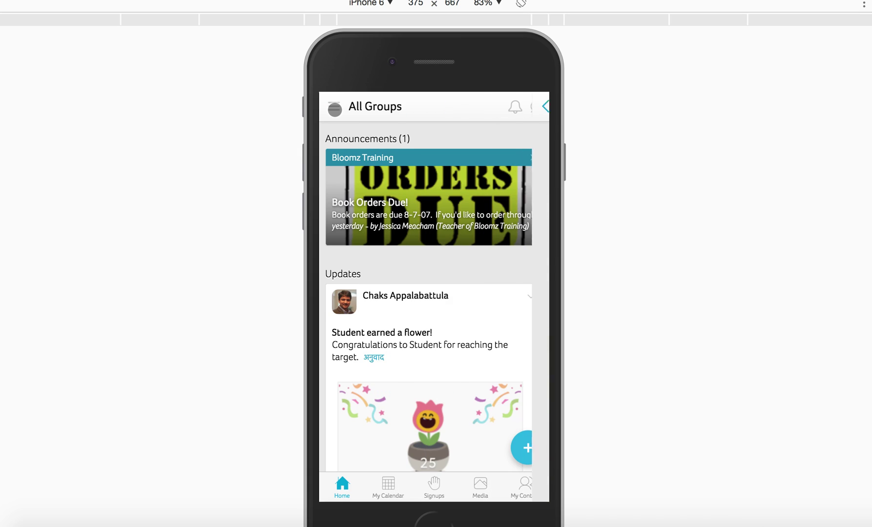
- Examine the "Student earned a flower!" update in the All Groups feed, including its like, comment and view indicators
scroll(478, 342, "down", 2)
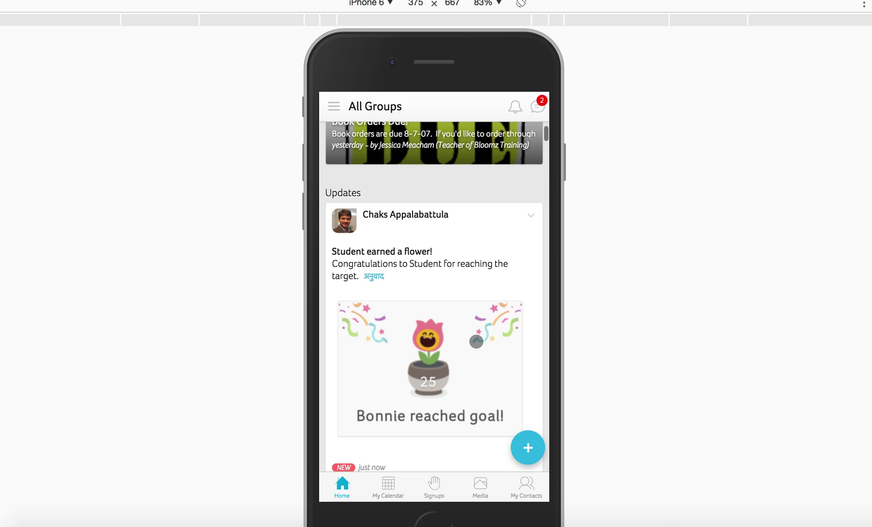
scroll(447, 309, "down", 1)
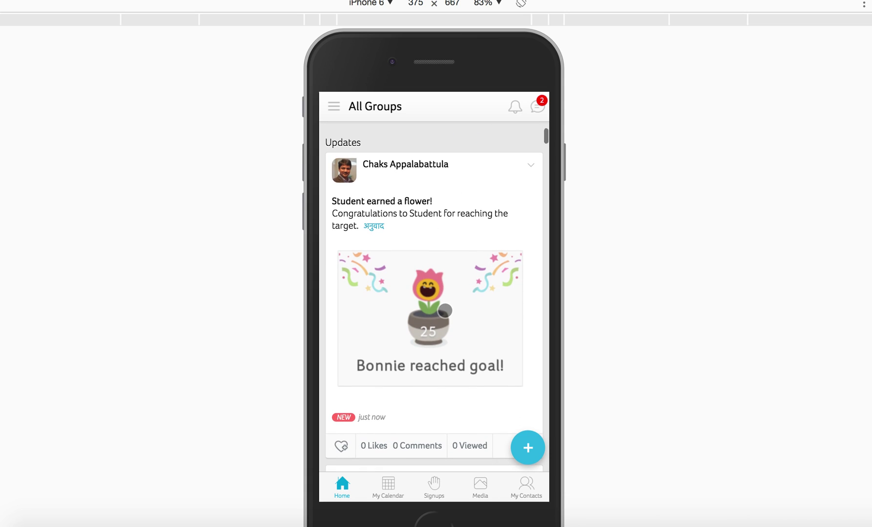
scroll(445, 310, "down", 3)
scroll(445, 310, "up", 2)
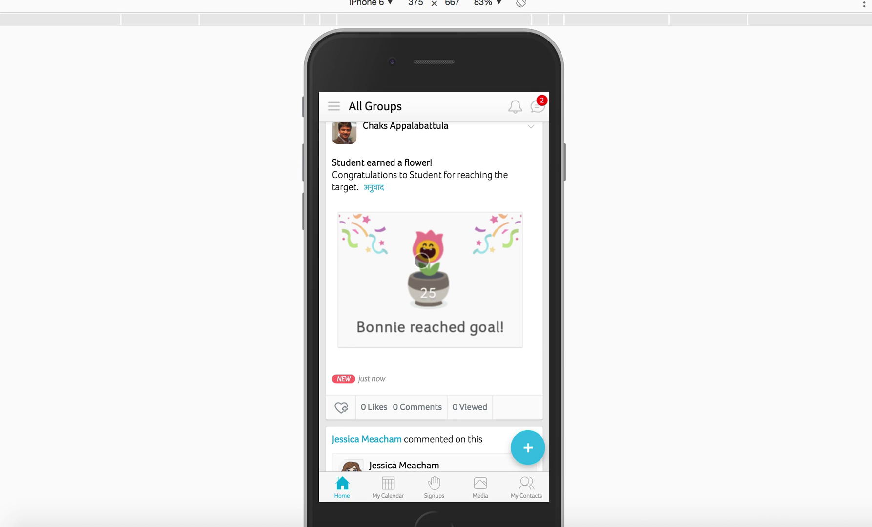
- Read the "Let's Talk....COVER and MASCOT Photos!" update and the comment about dimensions below it
scroll(421, 262, "down", 5)
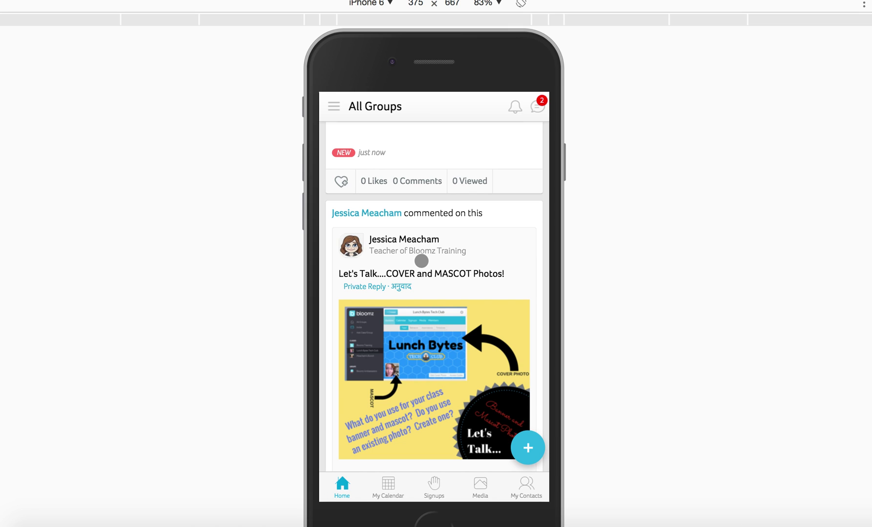
scroll(421, 262, "down", 2)
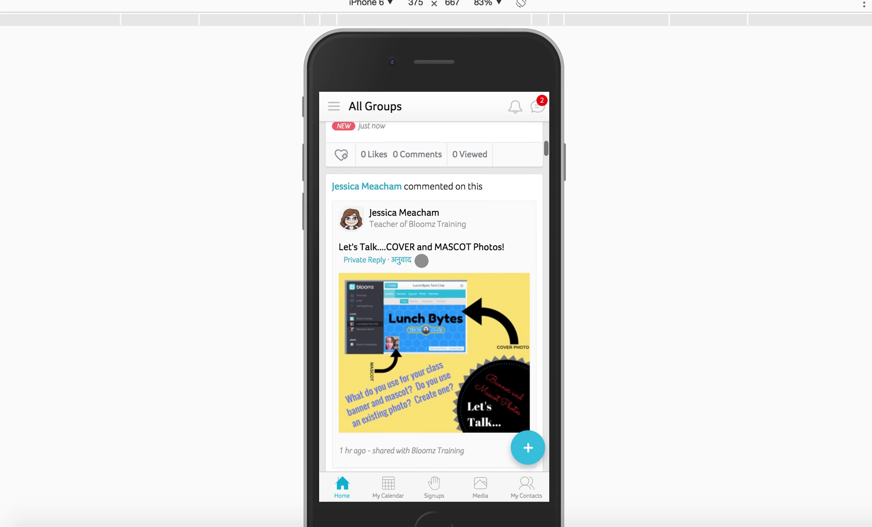
scroll(421, 262, "down", 1)
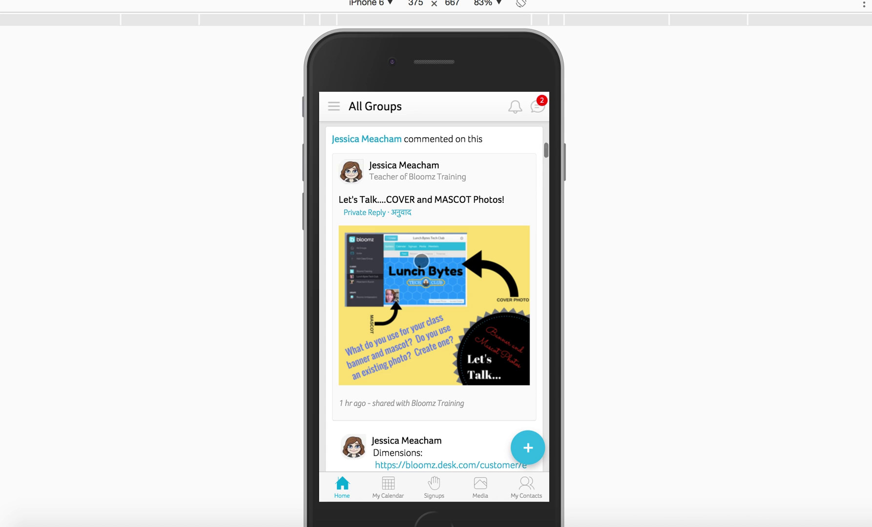
scroll(427, 293, "down", 2)
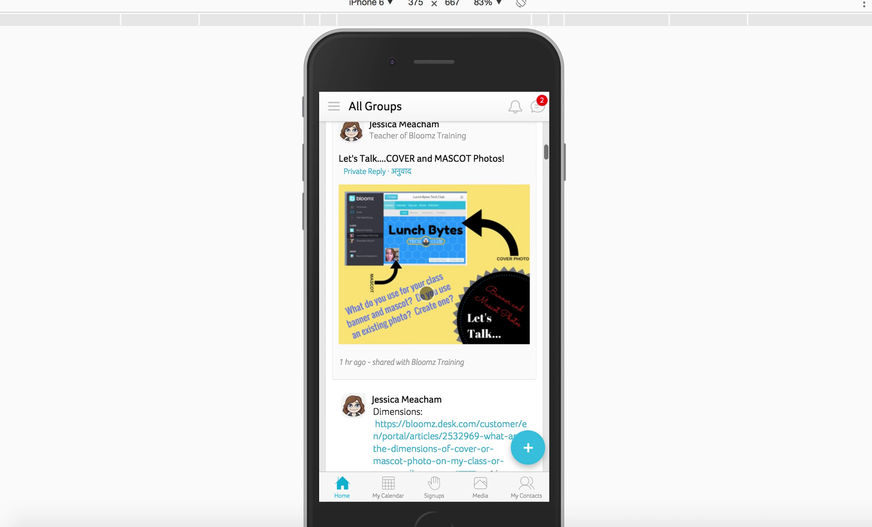
scroll(427, 293, "up", 1)
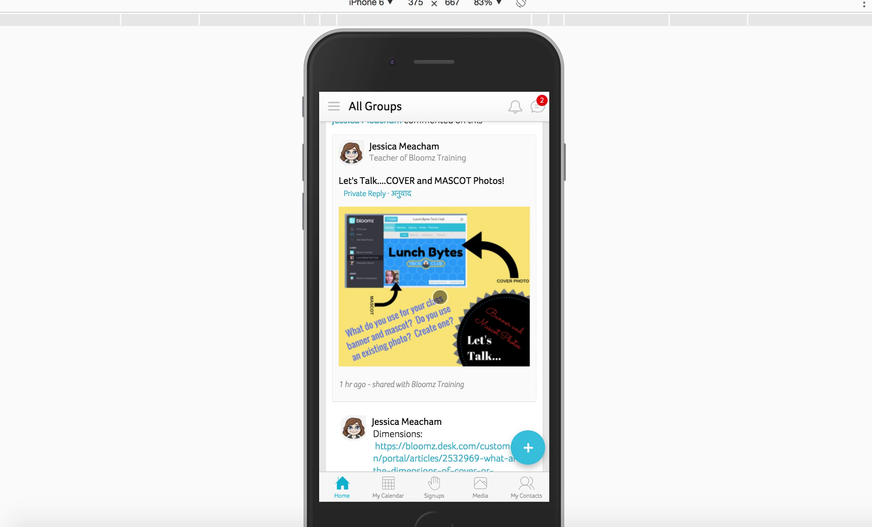
scroll(441, 276, "down", 5)
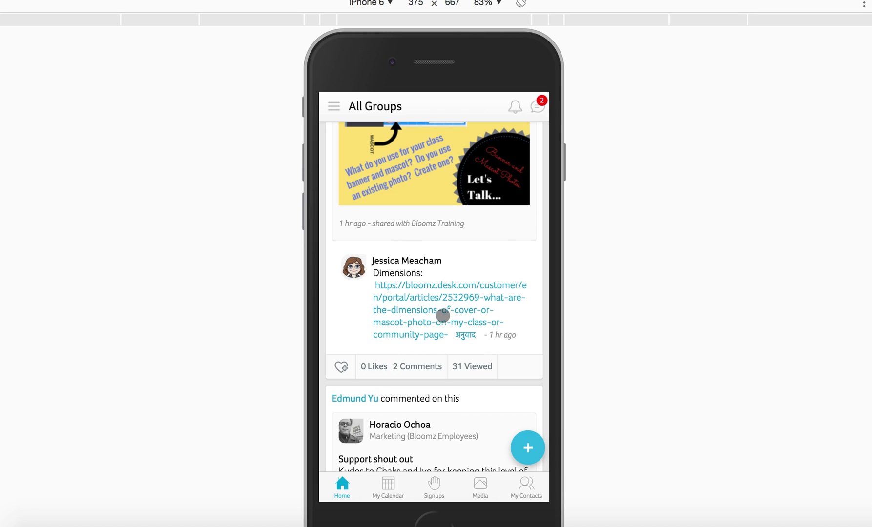
- Find the Support shout out update, translate it into Hindi, and switch it back to the original text
scroll(443, 314, "down", 5)
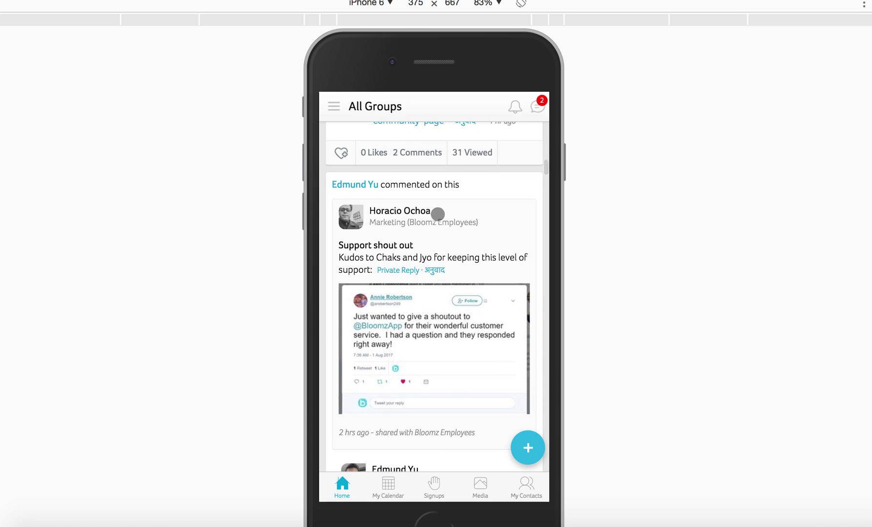
scroll(459, 329, "down", 1)
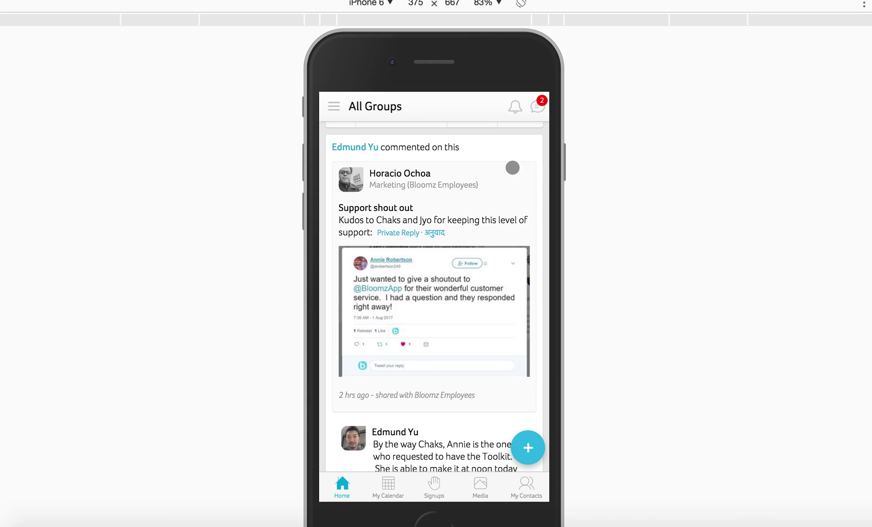
left_click(435, 234)
left_click(435, 234)
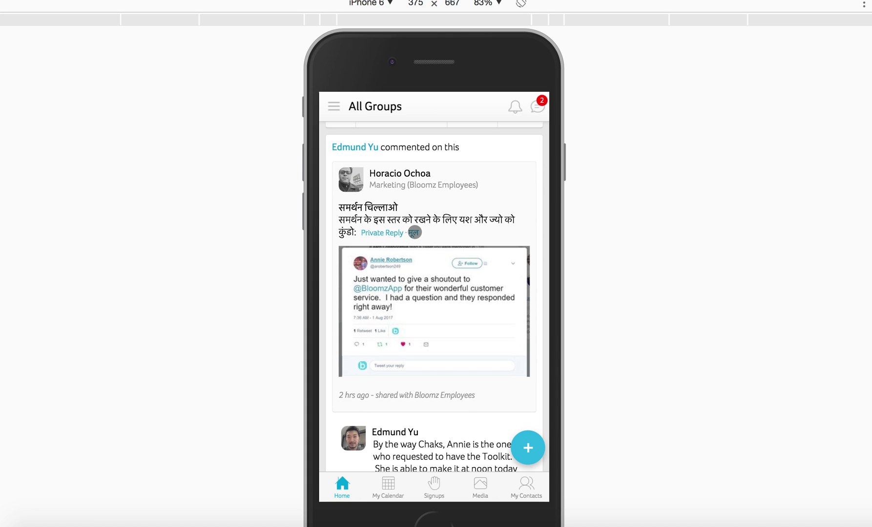
left_click(414, 235)
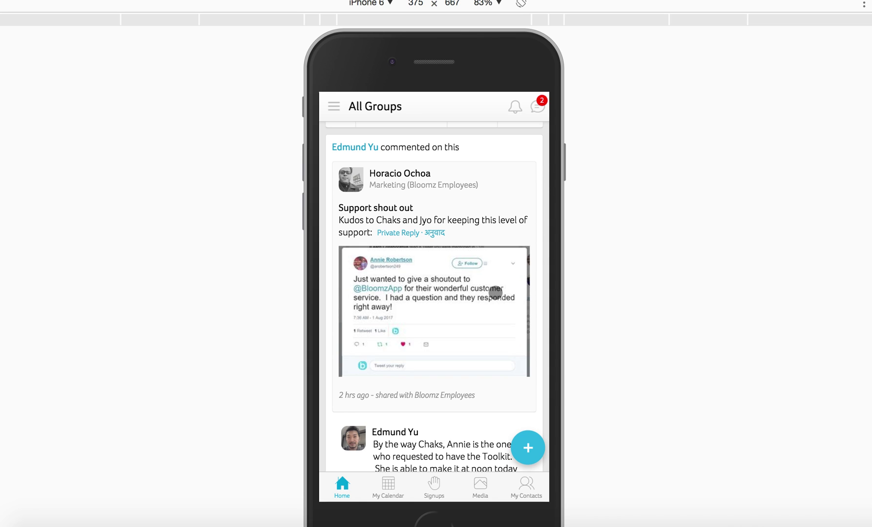
- Examine the comment and the like, comment and view indicators below the Support shout out update
scroll(496, 292, "down", 1)
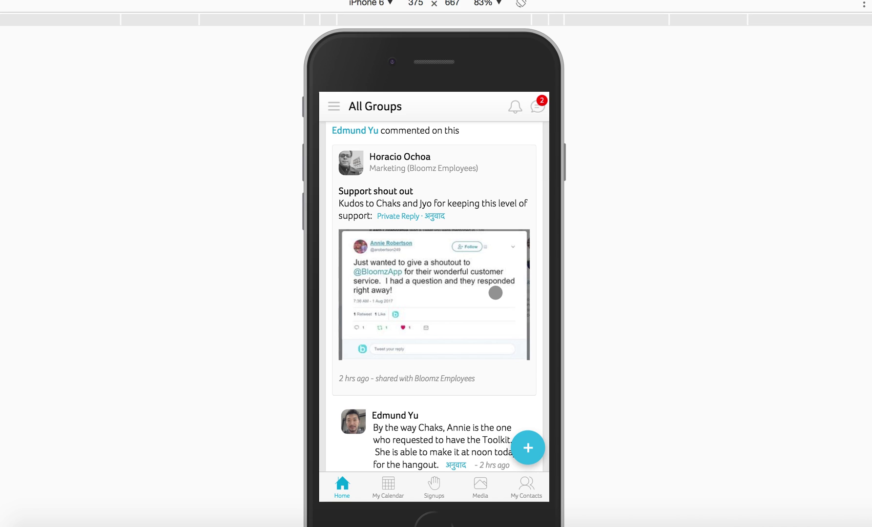
scroll(496, 293, "down", 4)
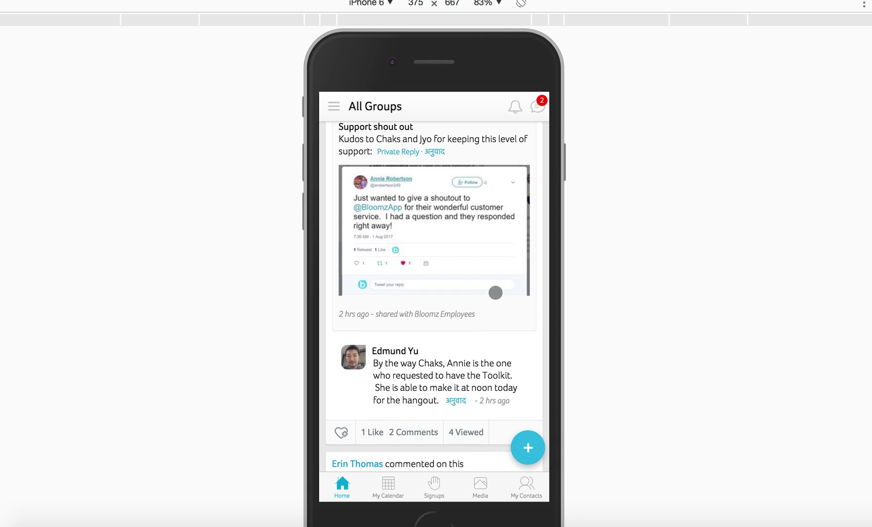
scroll(496, 293, "up", 2)
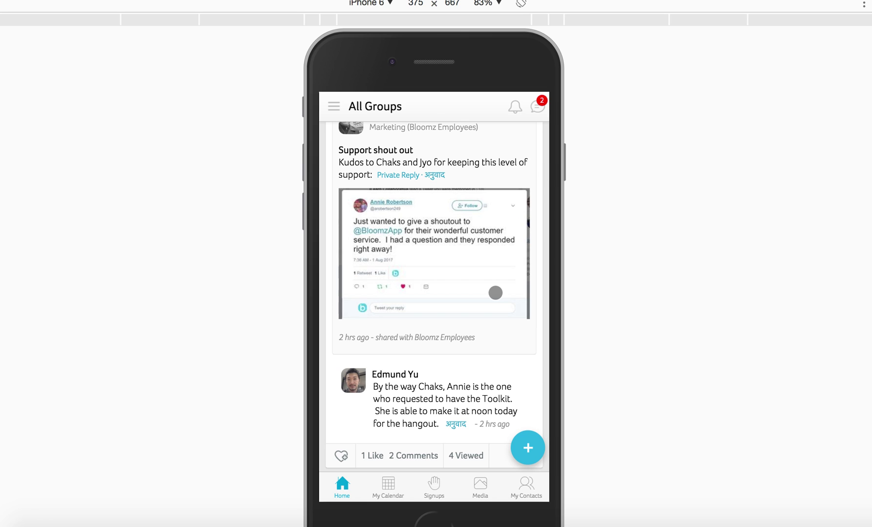
scroll(495, 293, "down", 2)
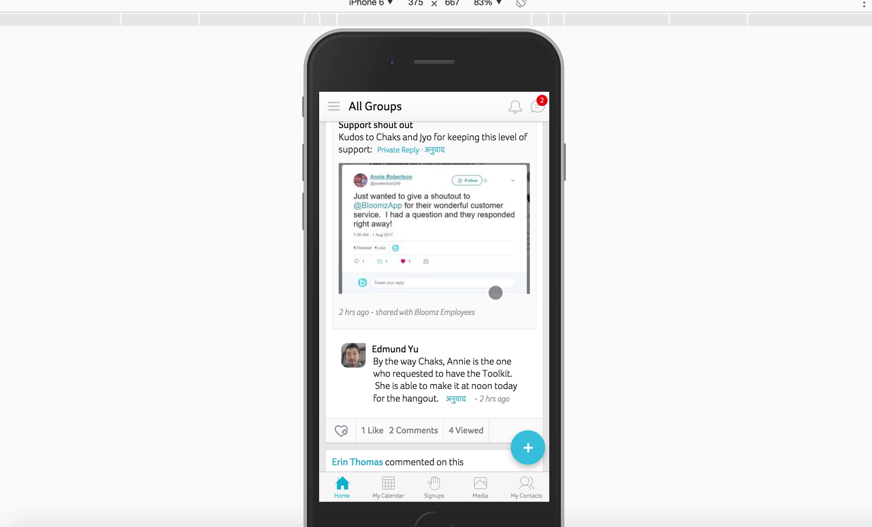
scroll(467, 412, "down", 5)
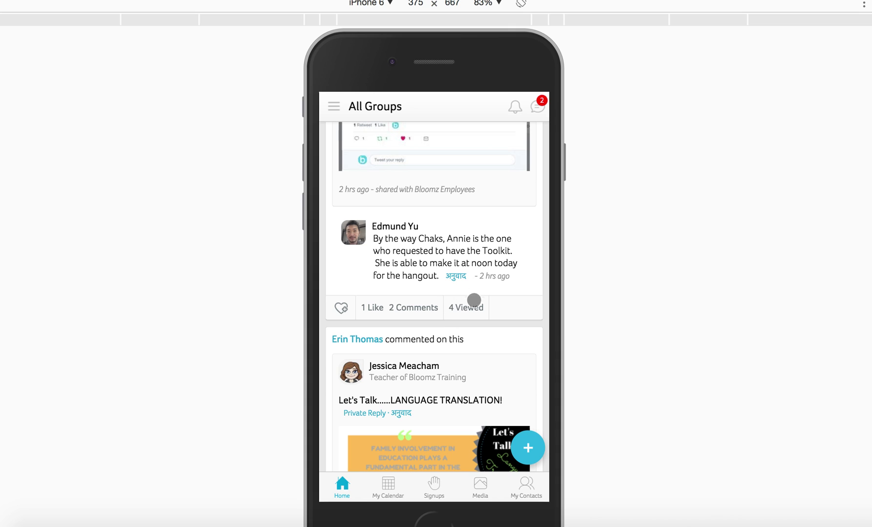
scroll(464, 322, "up", 3)
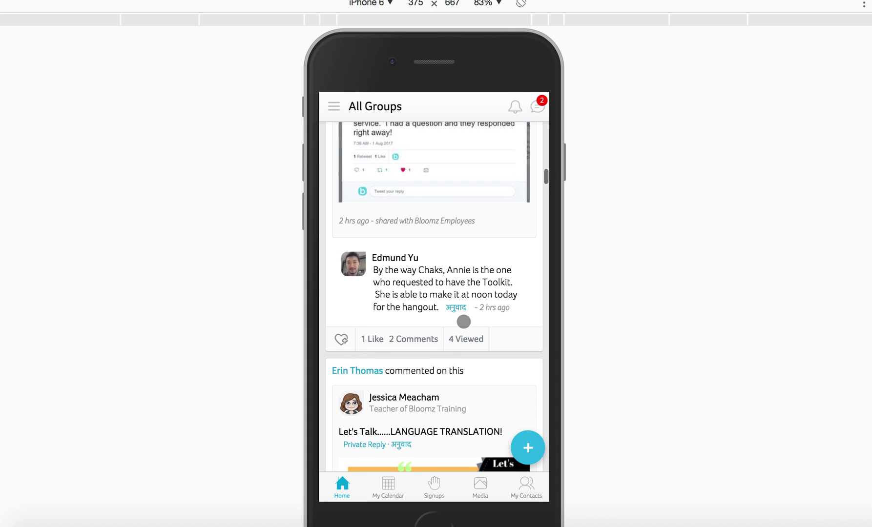
- Browse the All Groups feed from the Support shout out through the Let's Talk updates to the Bloomz Training new members update
scroll(463, 322, "up", 3)
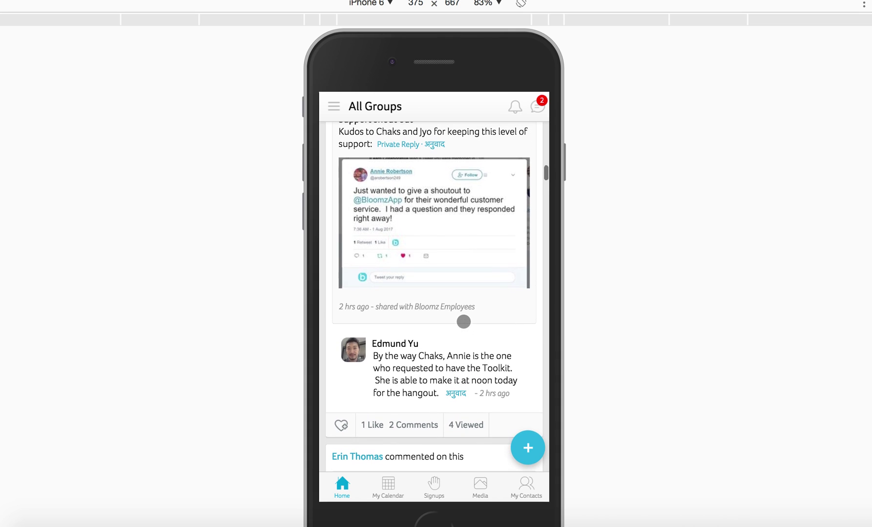
scroll(464, 322, "down", 5)
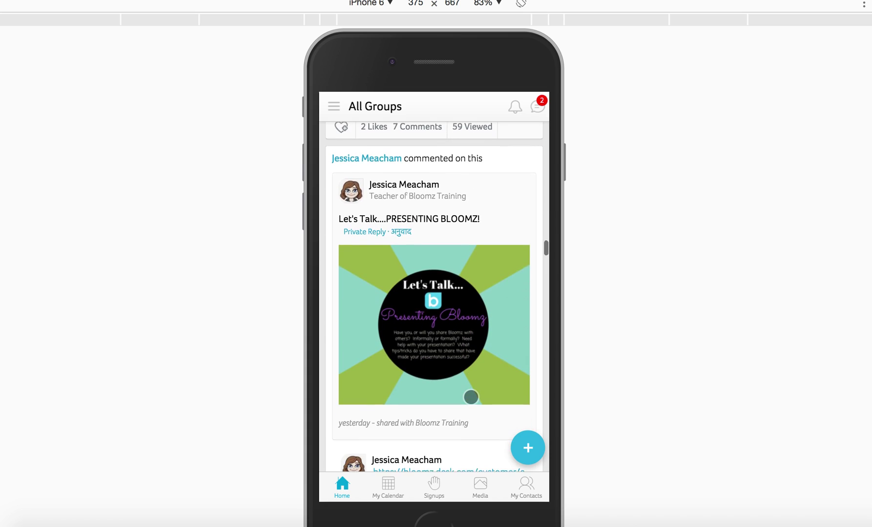
scroll(471, 397, "down", 6)
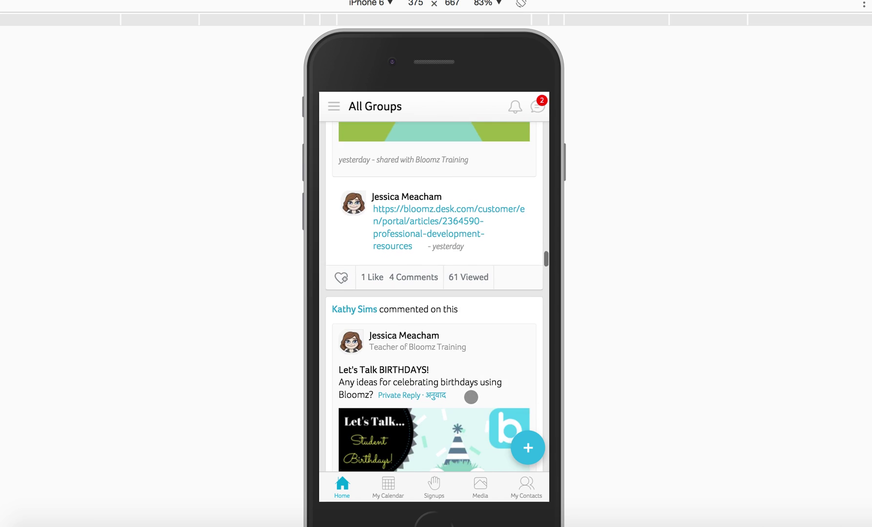
scroll(470, 397, "down", 10)
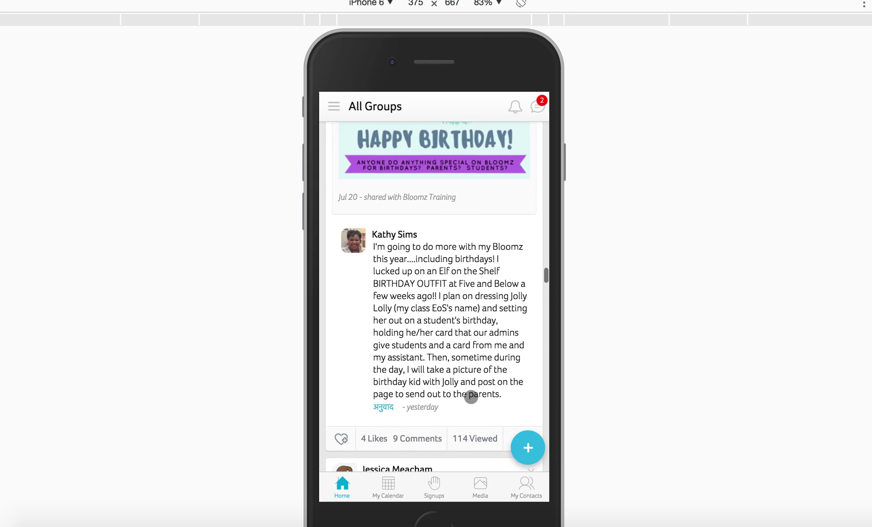
scroll(471, 397, "down", 11)
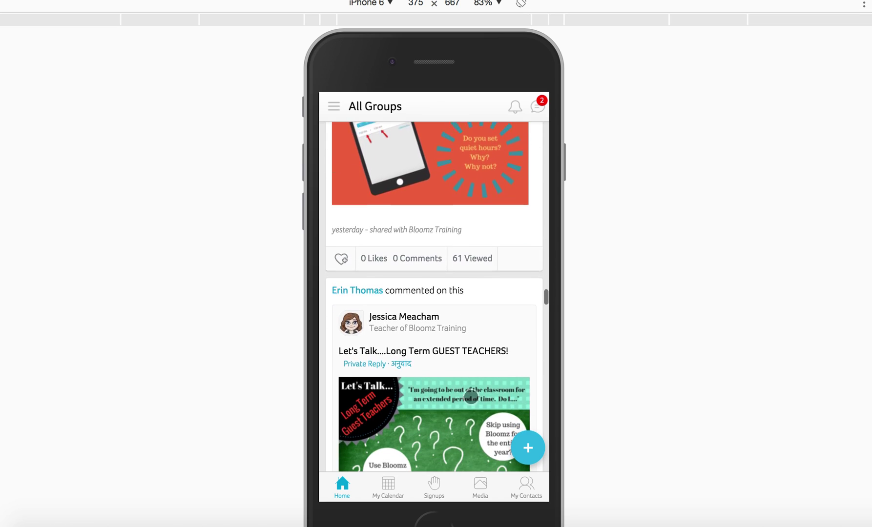
scroll(470, 397, "down", 3)
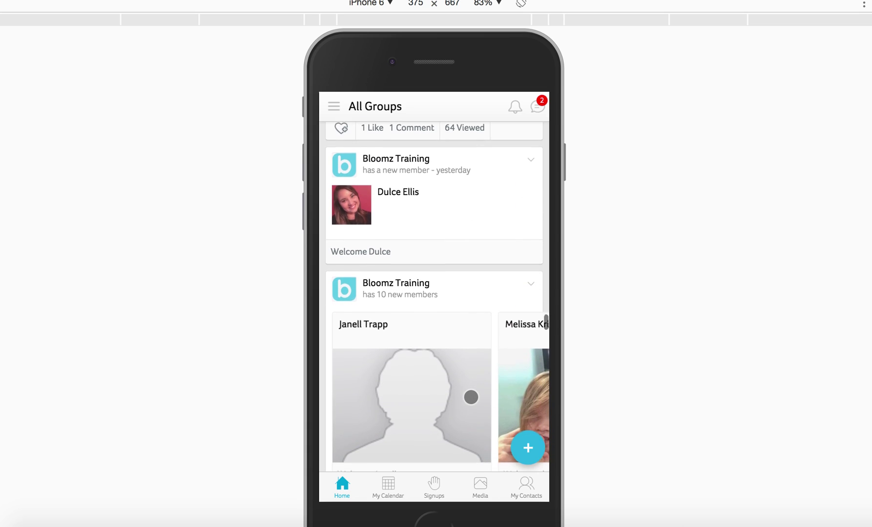
- Browse the new members in the Bloomz Training update, view one welcomed member's profile, and return to the feed
scroll(470, 397, "right", 5)
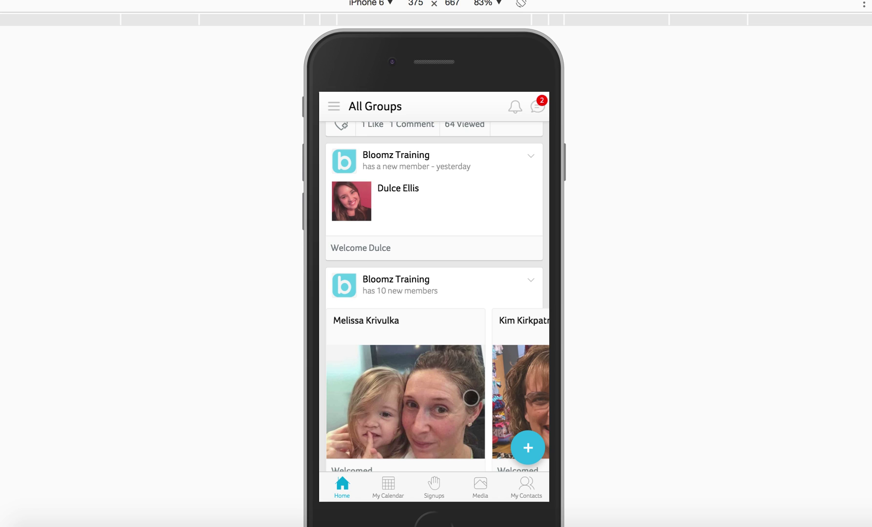
scroll(470, 397, "down", 1)
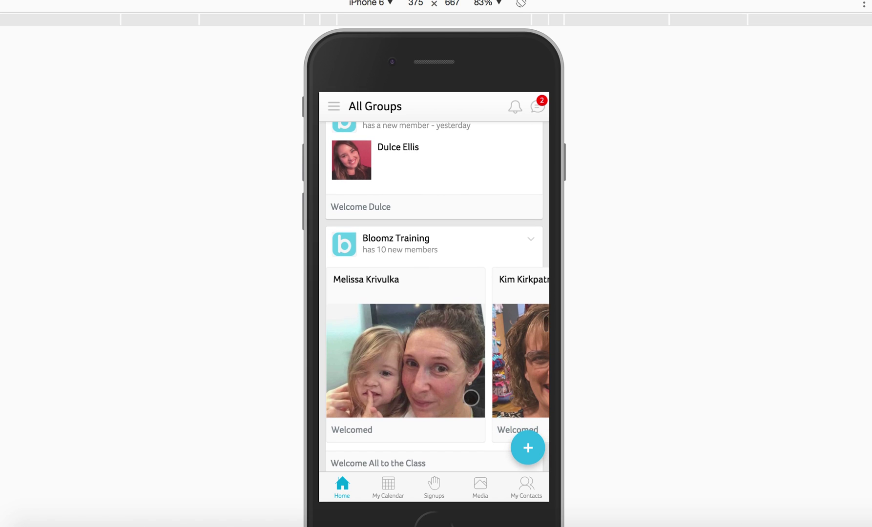
left_click(392, 371)
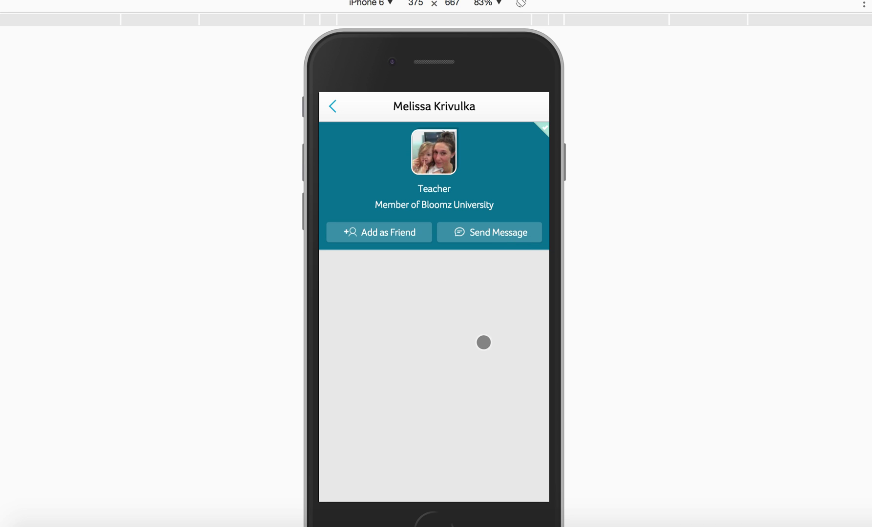
left_click(334, 113)
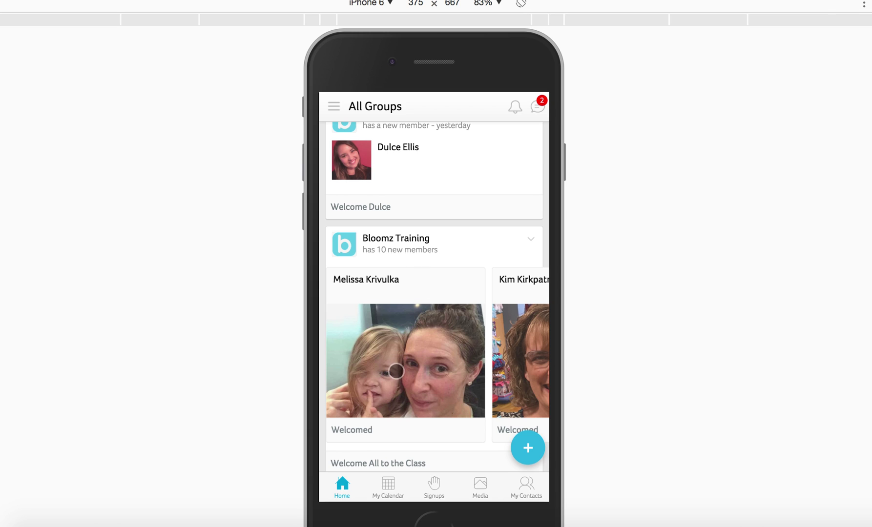
- Find the "Babies!" update in the All Groups feed, play its video, and close the player
scroll(396, 371, "down", 3)
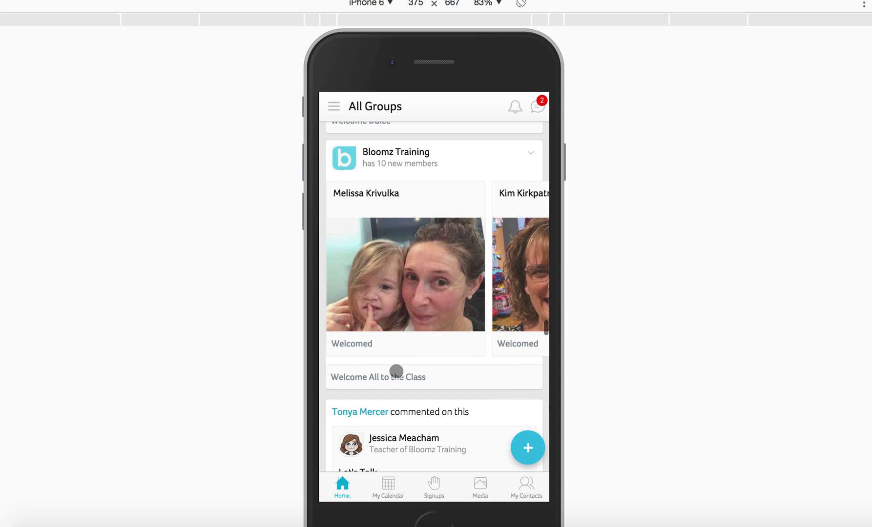
scroll(396, 372, "down", 10)
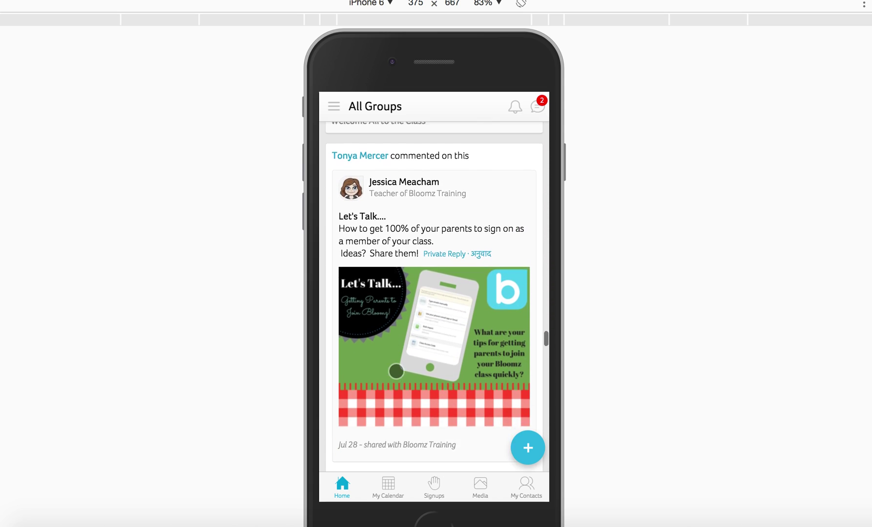
scroll(396, 371, "down", 20)
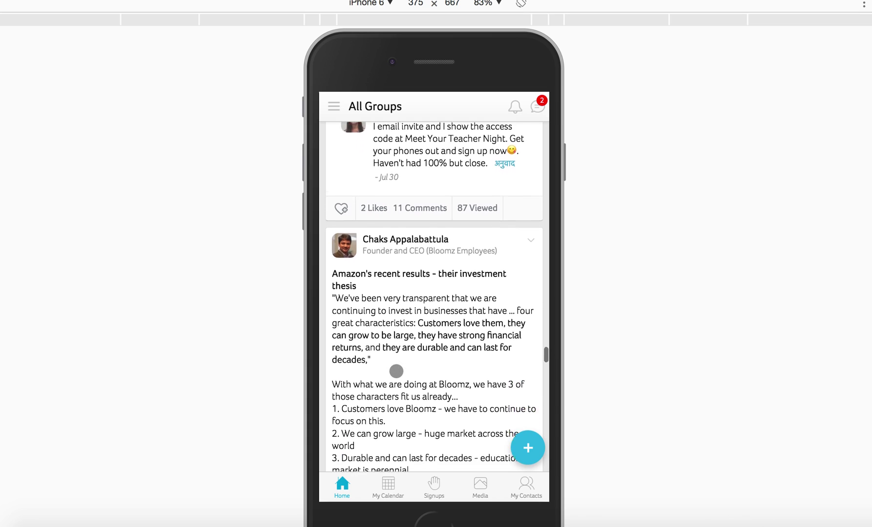
scroll(396, 371, "down", 15)
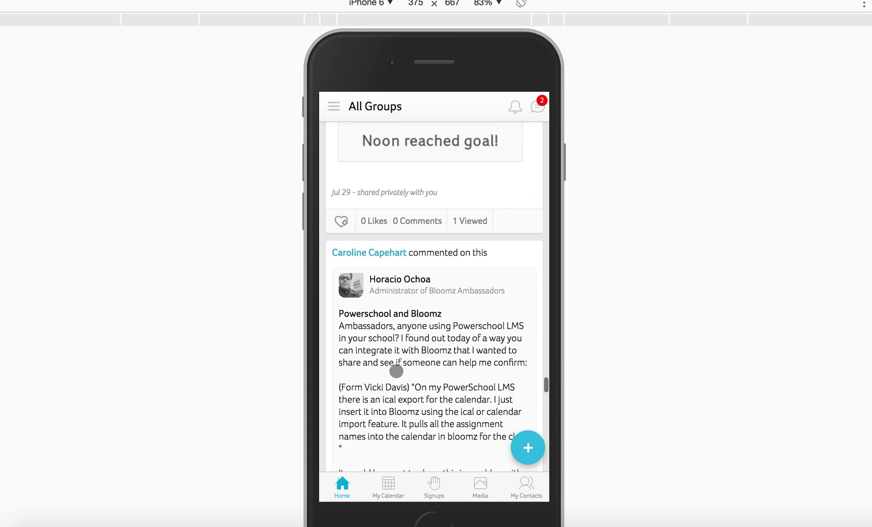
scroll(396, 372, "down", 12)
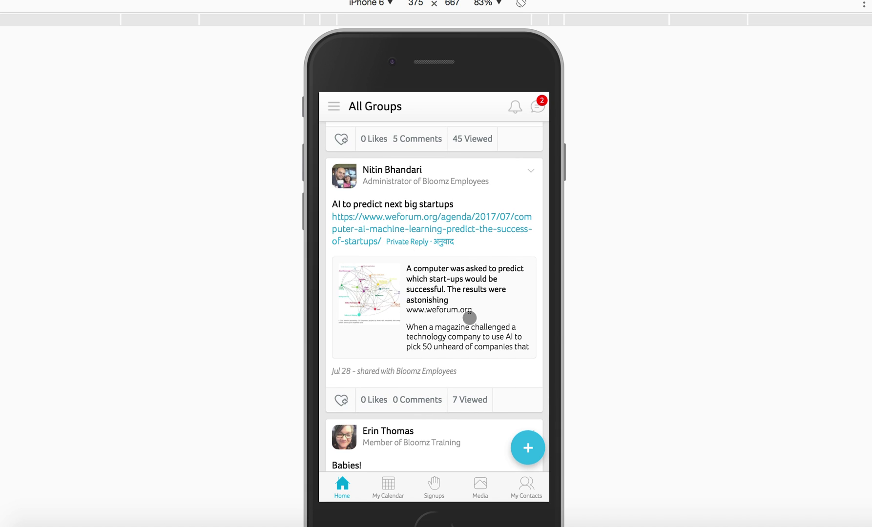
scroll(431, 337, "down", 9)
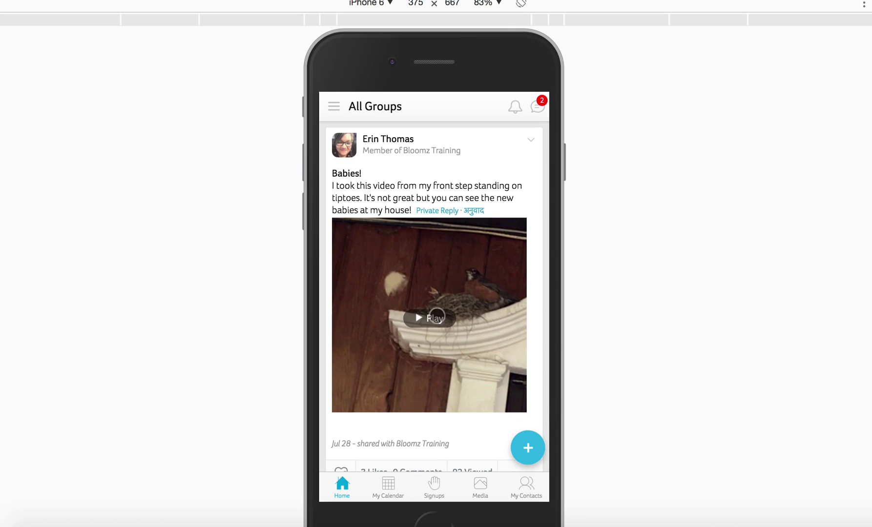
left_click(413, 318)
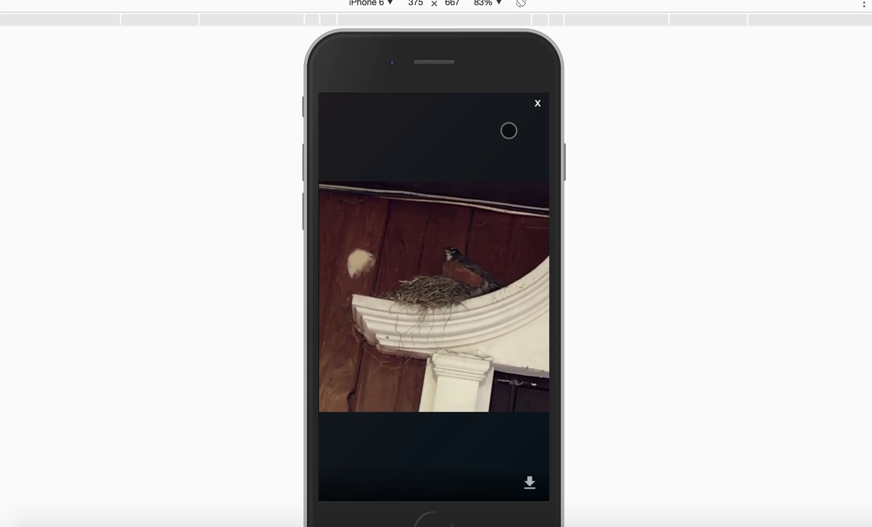
left_click(537, 103)
- Find the Parent Teacher Conference event for Cubs - Toddler Room in the feed and open its event details
scroll(415, 352, "down", 8)
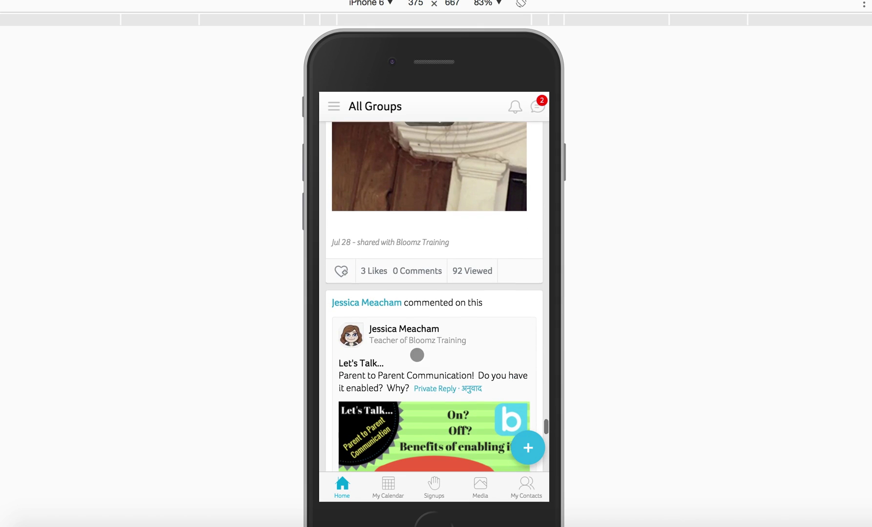
scroll(416, 353, "down", 10)
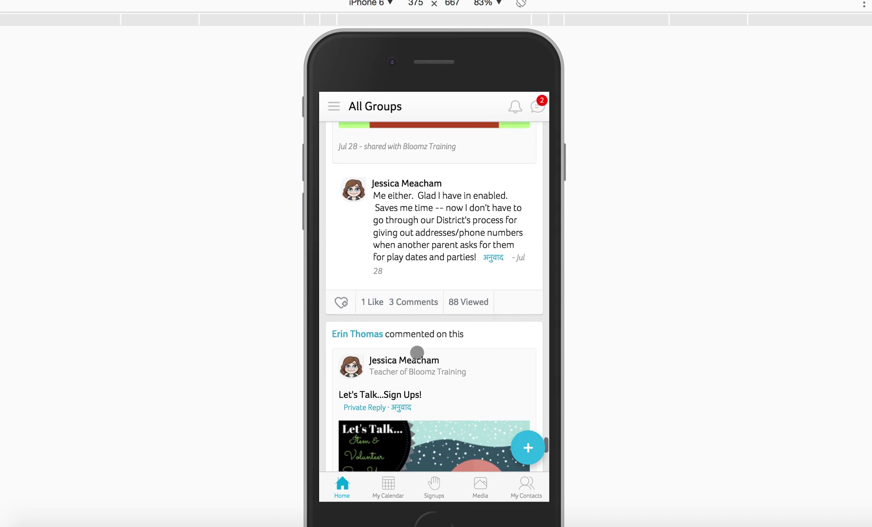
scroll(416, 353, "down", 10)
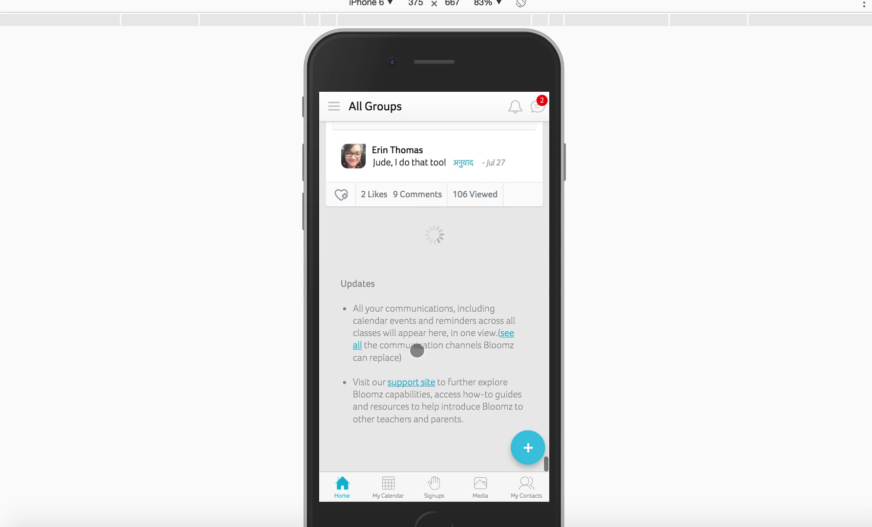
scroll(416, 350, "down", 8)
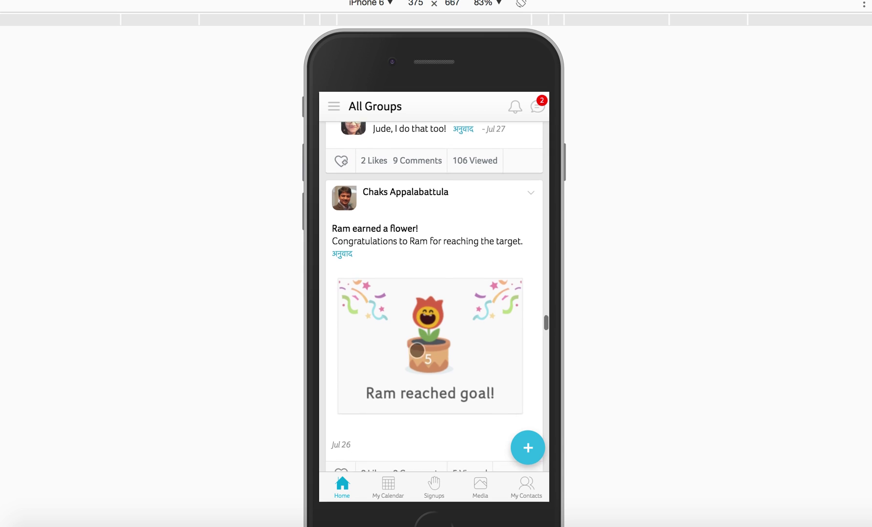
scroll(416, 350, "down", 10)
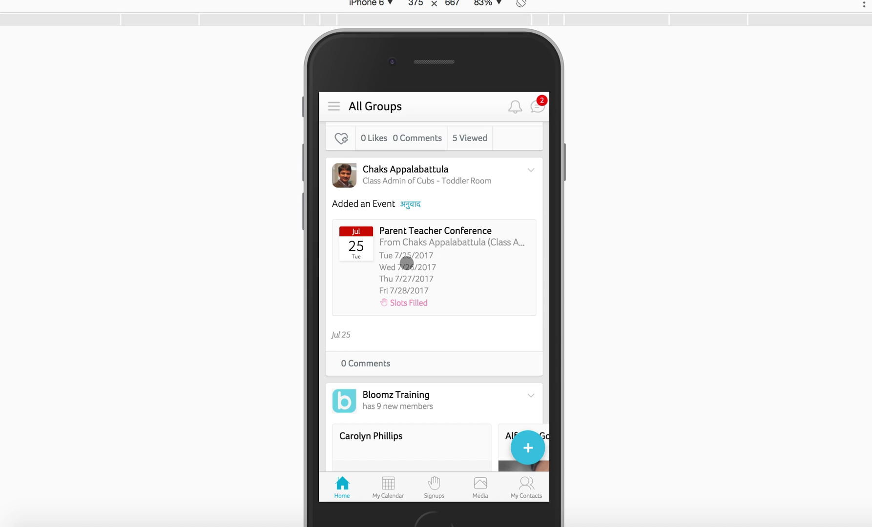
left_click(406, 264)
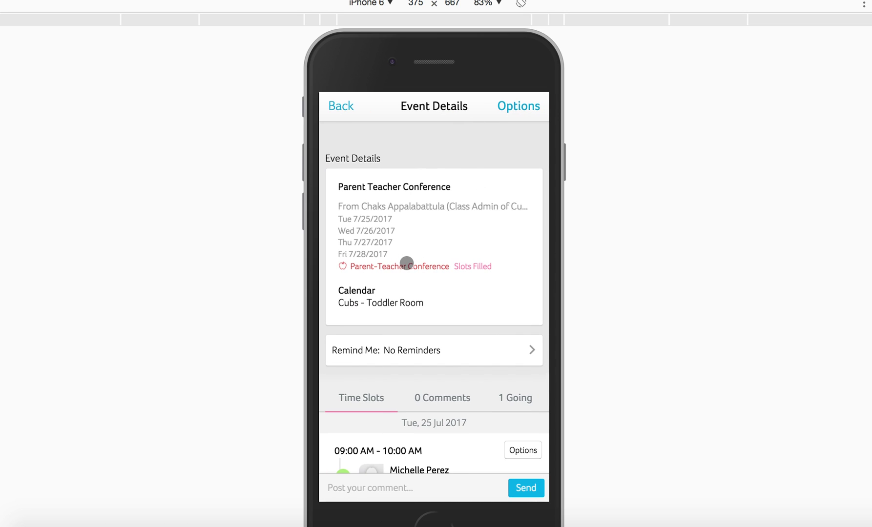
- Examine the Parent Teacher Conference's dates, reminder setting and time slots, and return to the All Groups feed
scroll(407, 263, "down", 3)
scroll(405, 261, "up", 1)
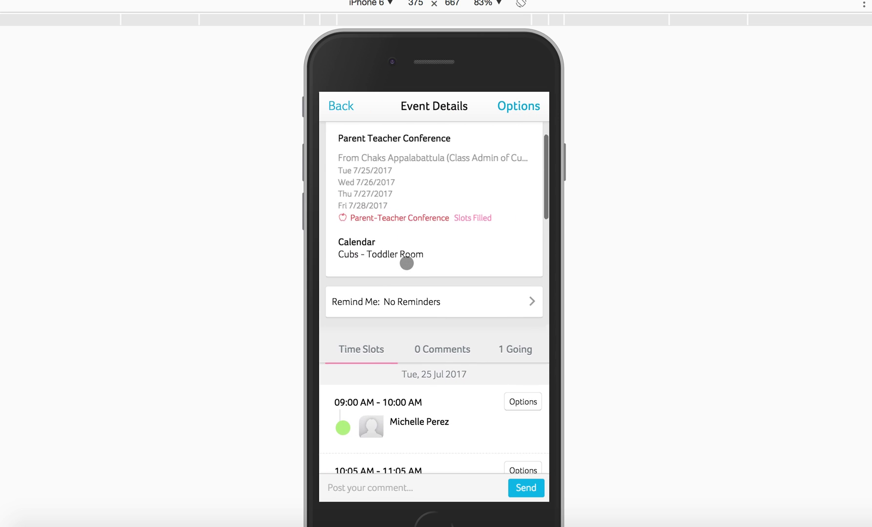
scroll(485, 322, "down", 3)
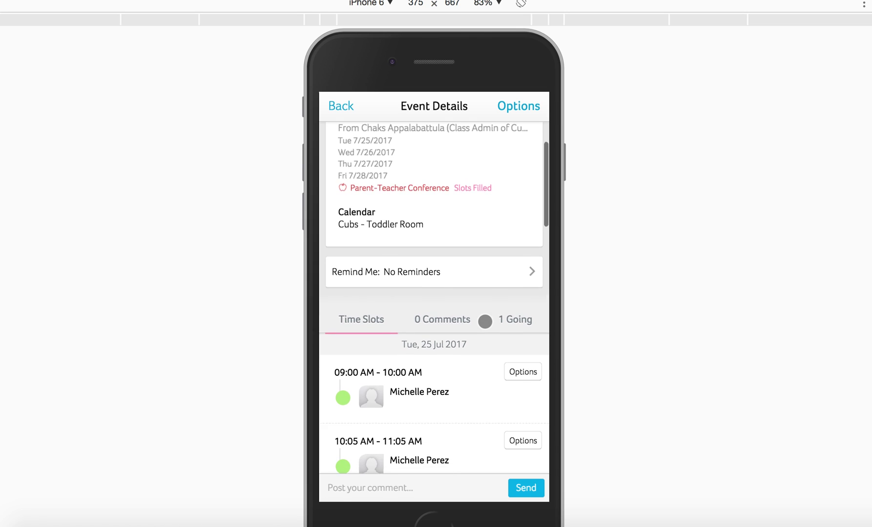
scroll(485, 322, "down", 2)
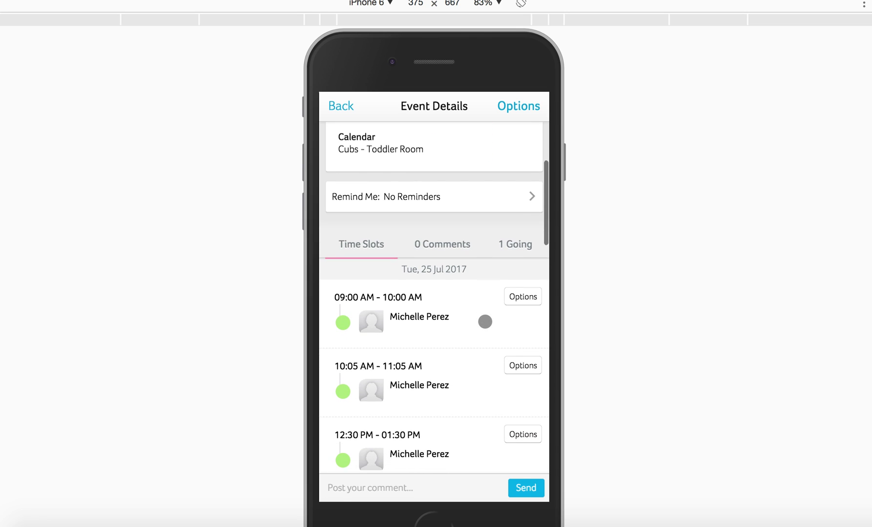
scroll(462, 350, "up", 4)
scroll(461, 351, "down", 3)
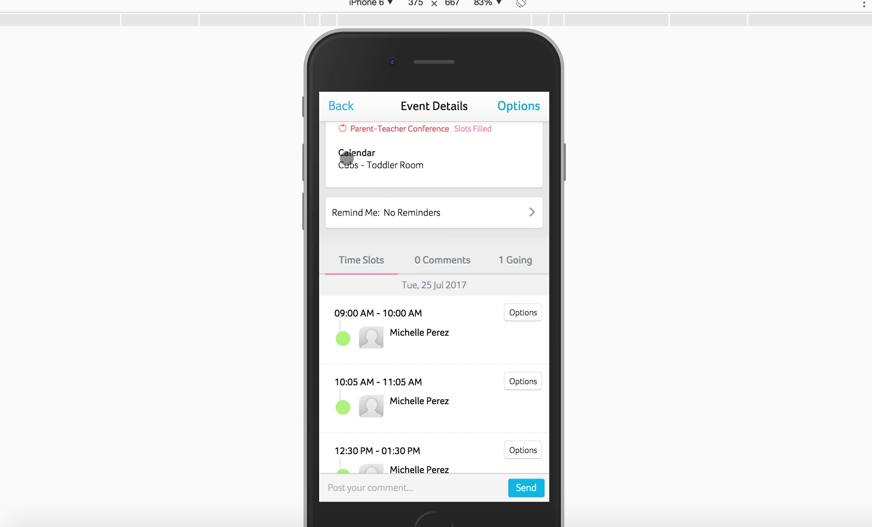
left_click(344, 112)
- Open the Bloomz Teachers Picnic event and look through its volunteer items for one still open for sign-up
scroll(457, 365, "down", 10)
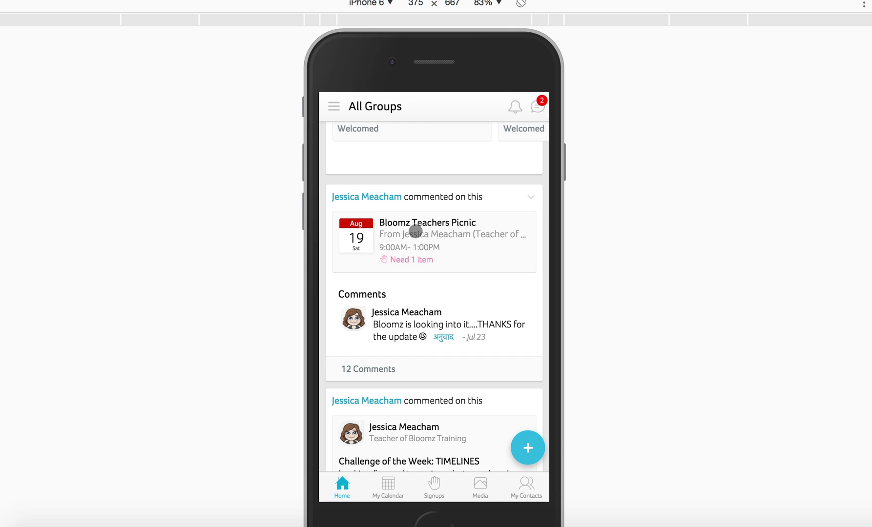
left_click(416, 230)
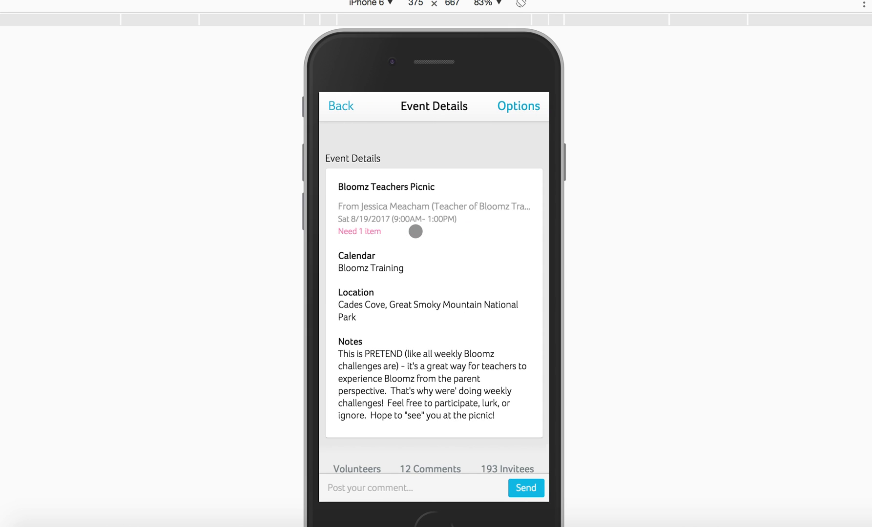
scroll(416, 231, "down", 6)
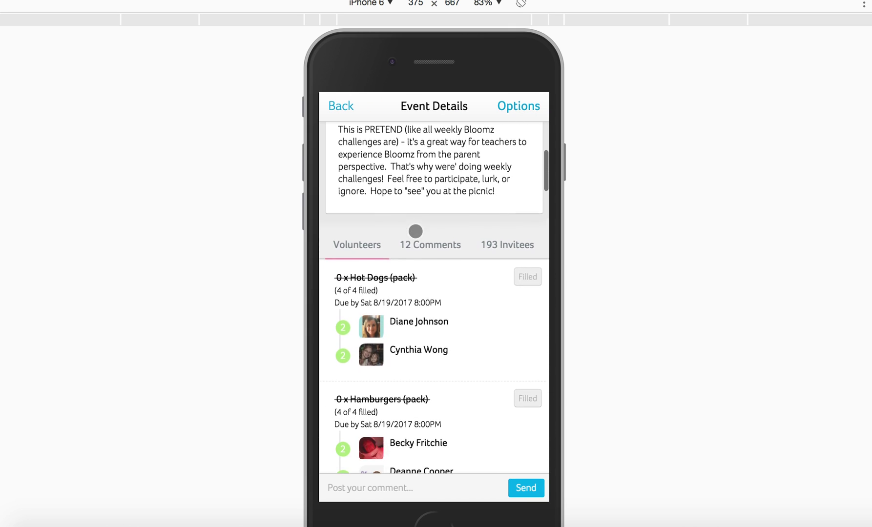
scroll(416, 231, "down", 3)
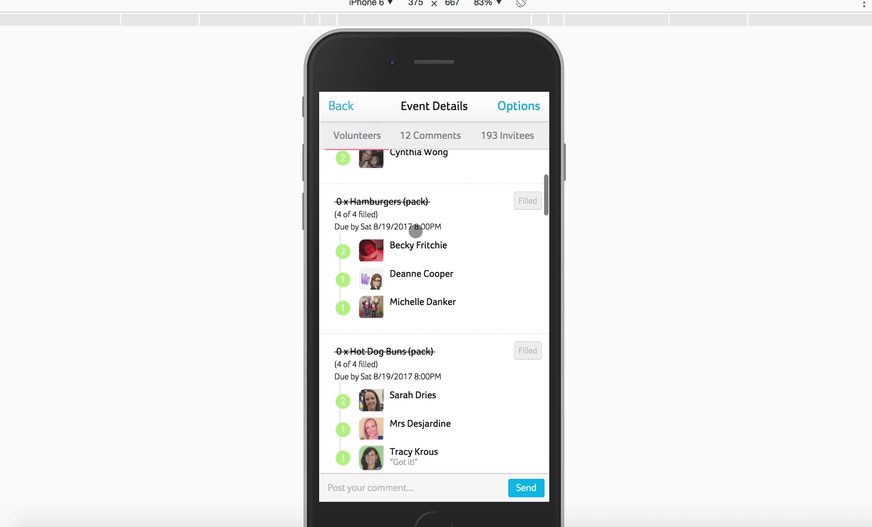
scroll(415, 232, "down", 5)
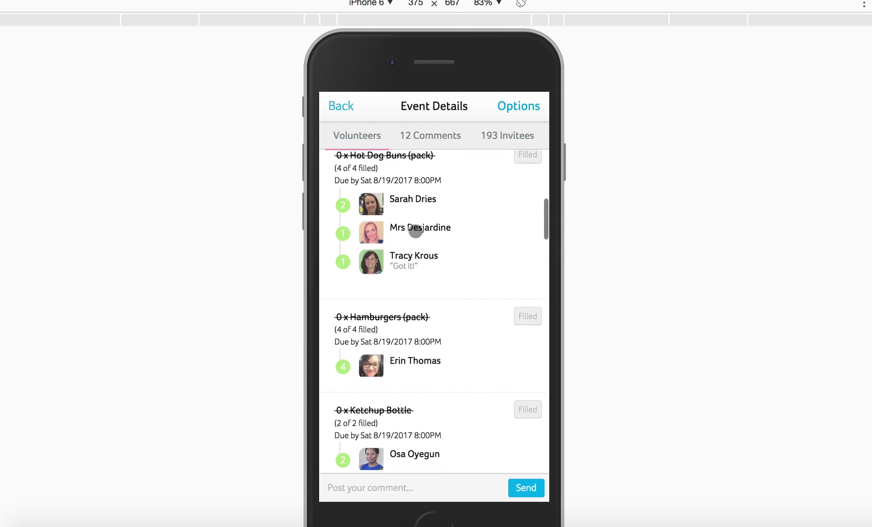
scroll(416, 231, "down", 1)
scroll(416, 231, "down", 6)
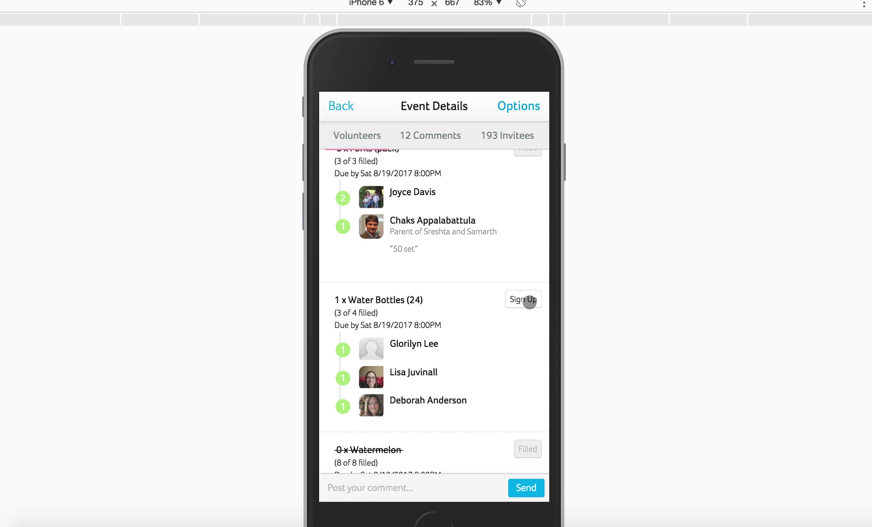
- Sign up for 1 x Water Bottles (24) in the Bloomz Teachers Picnic event with a reminder set to 1 day before
left_click(529, 302)
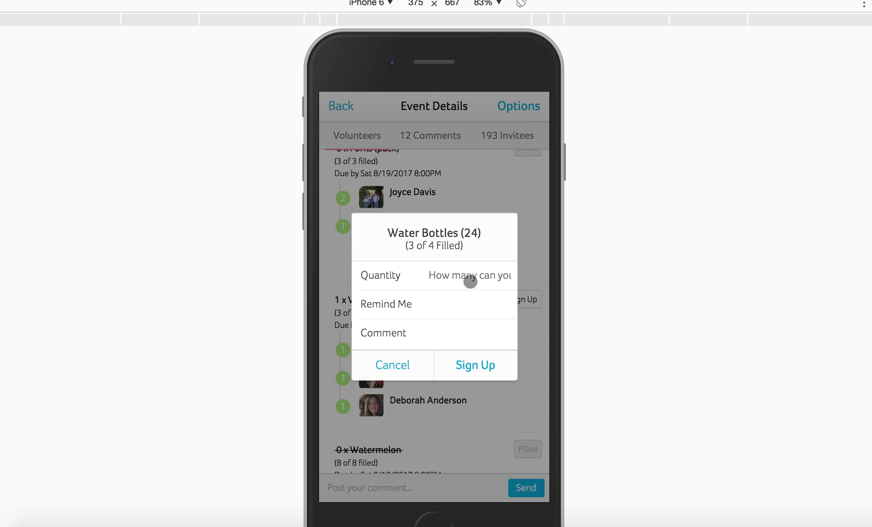
left_click(463, 277)
left_click(446, 296)
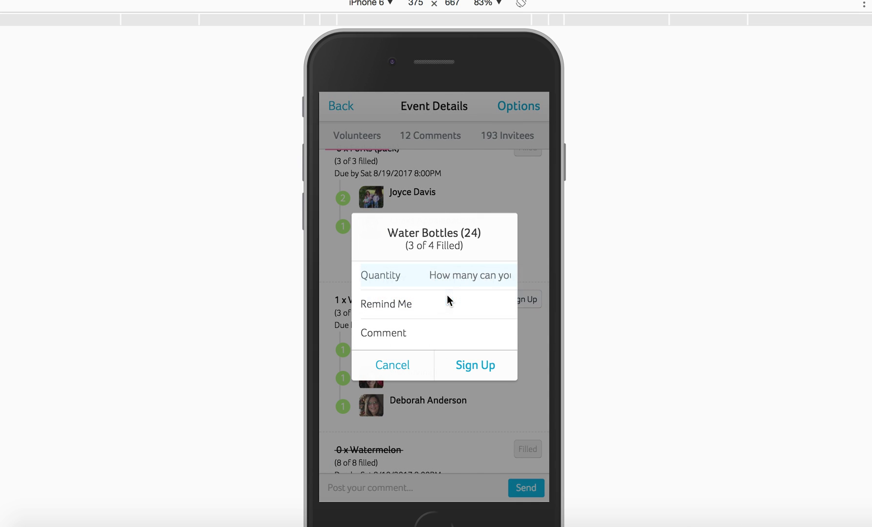
left_click(437, 302)
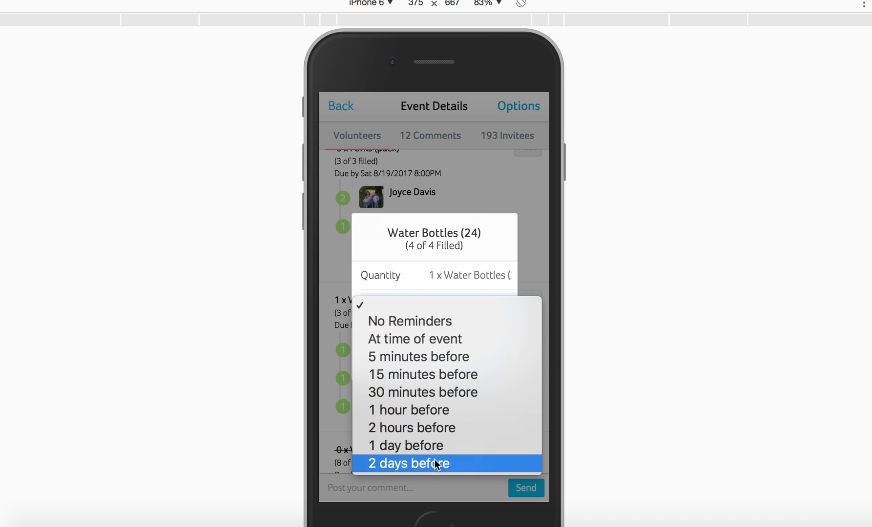
left_click(434, 446)
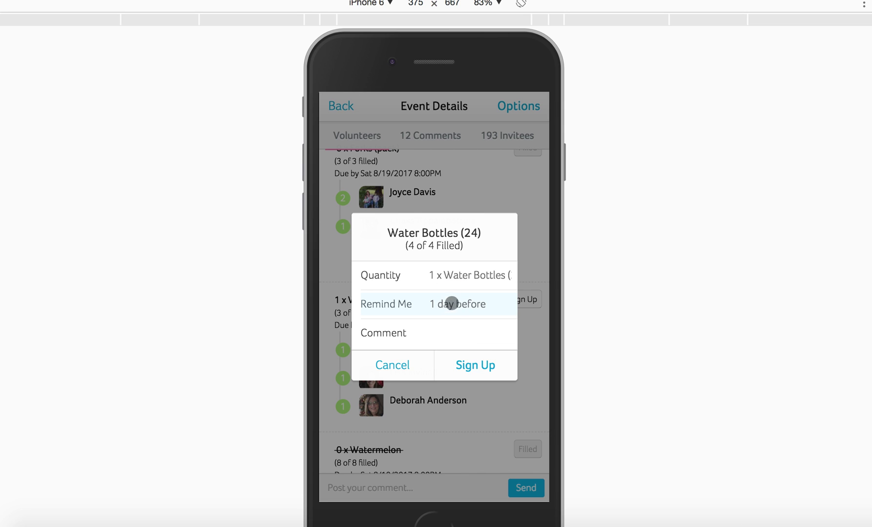
left_click(445, 328)
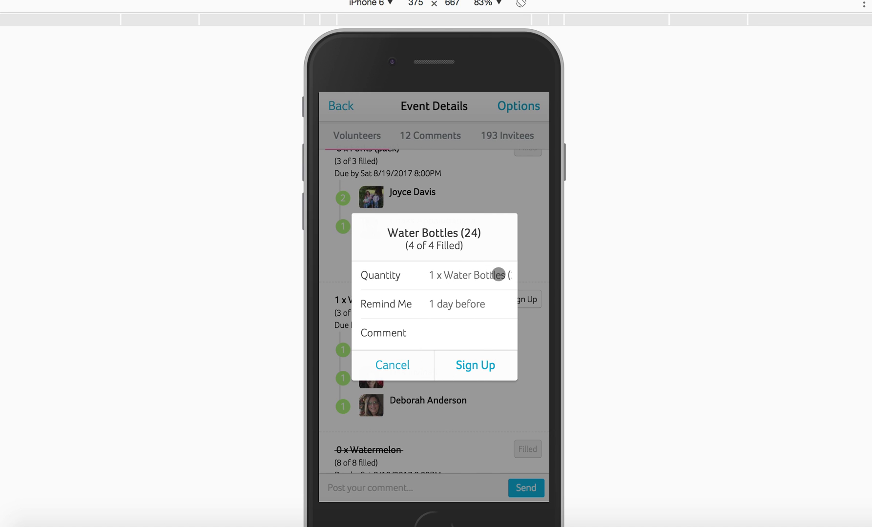
left_click(471, 369)
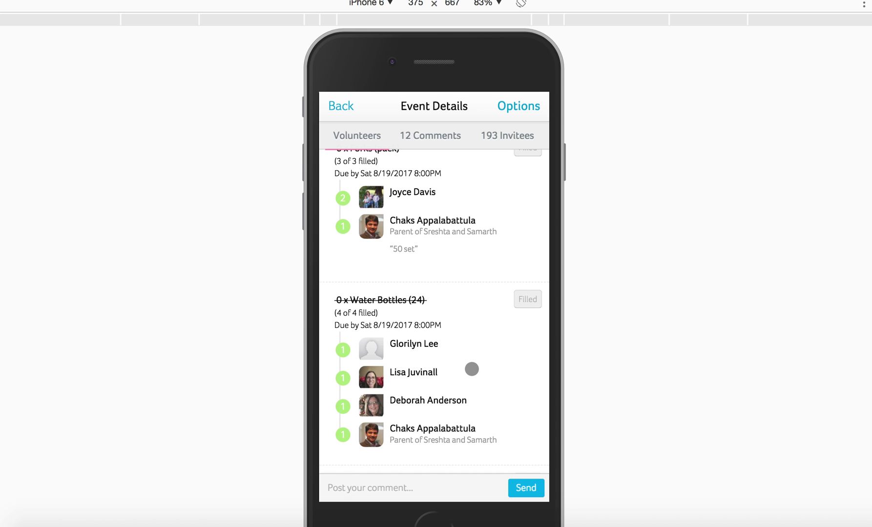
- Return from the picnic event to the All Groups feed and open the Bloomz Readers event dated Jul 24
scroll(472, 369, "down", 4)
scroll(472, 369, "down", 2)
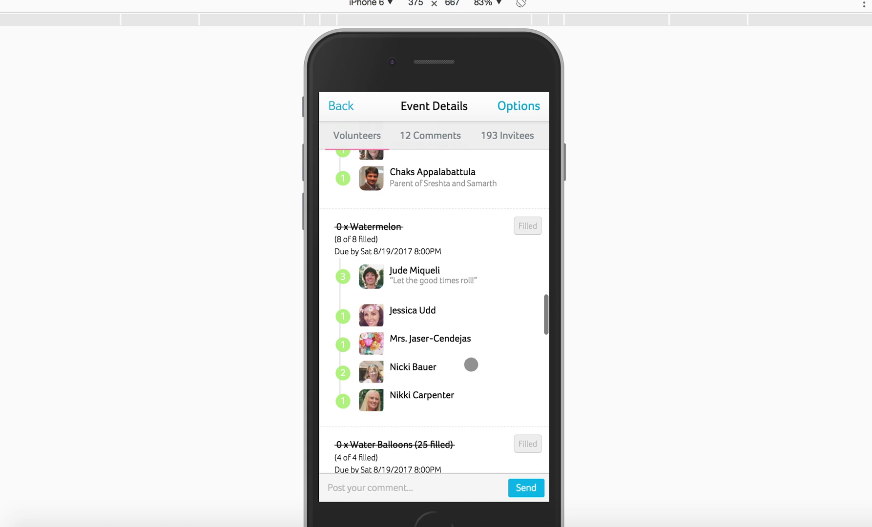
left_click(345, 106)
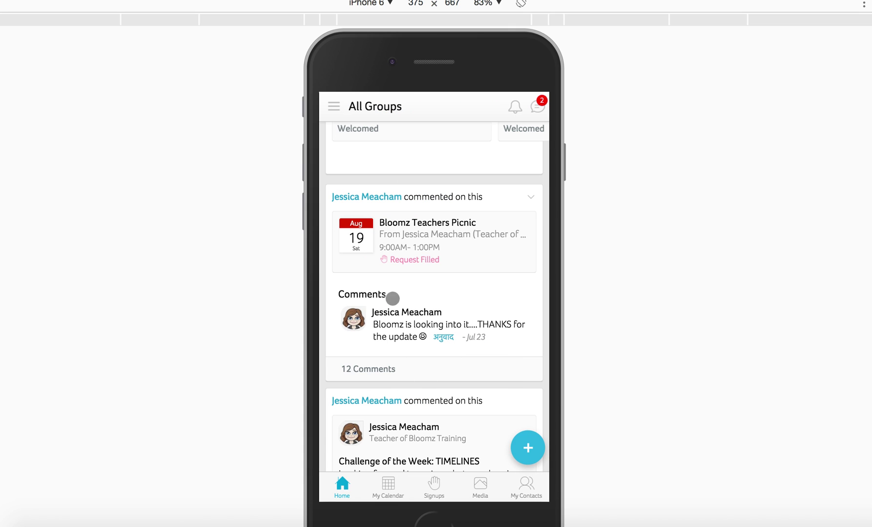
scroll(424, 242, "down", 3)
scroll(425, 241, "down", 9)
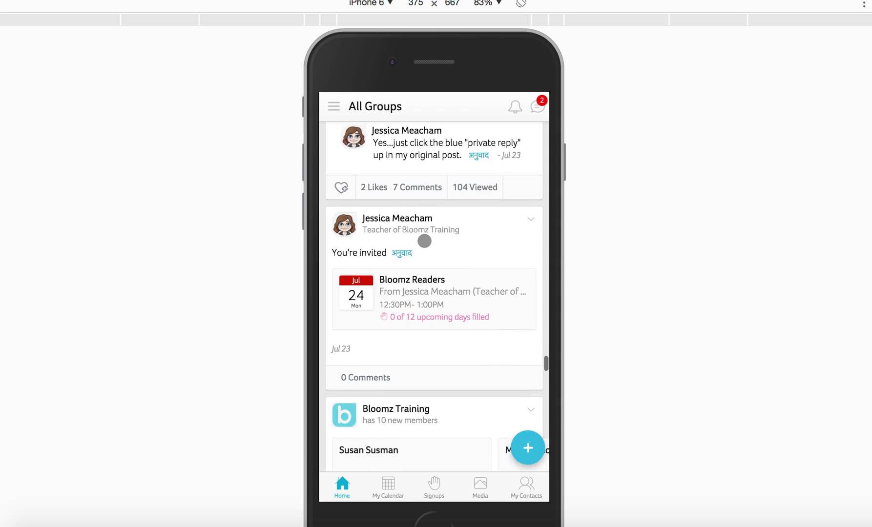
scroll(425, 241, "down", 1)
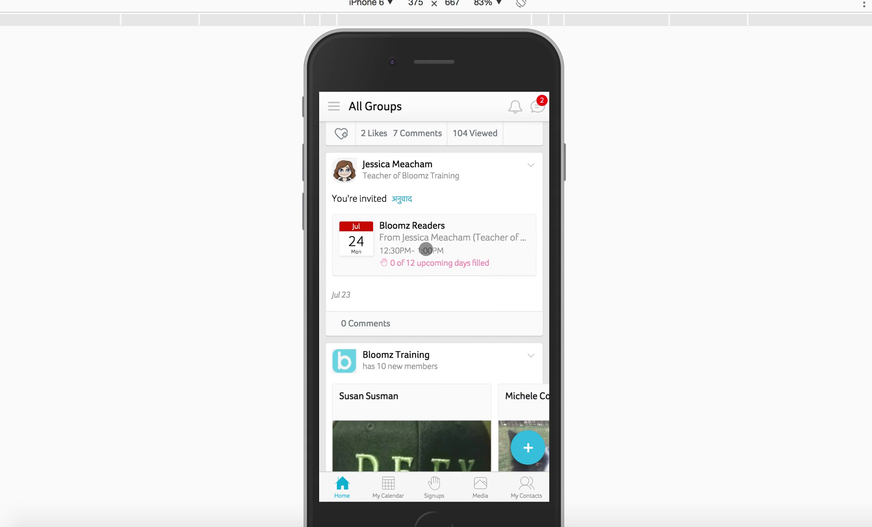
left_click(425, 250)
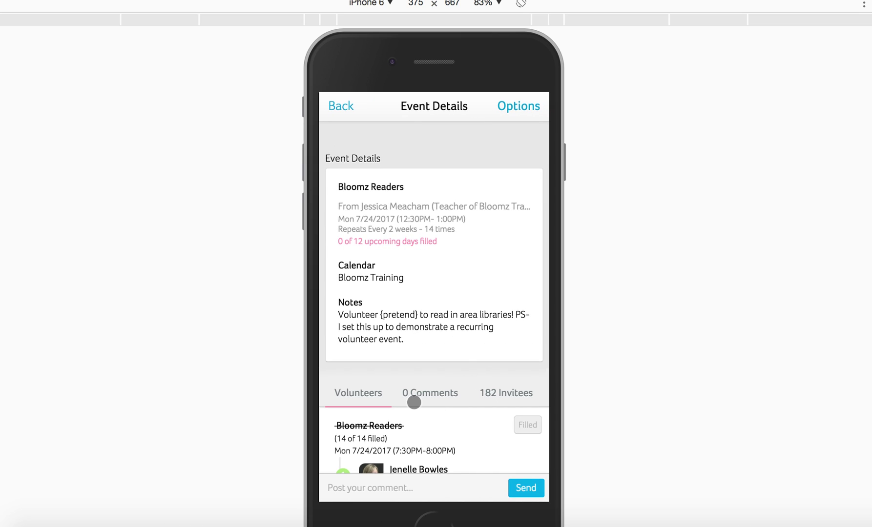
- Look through the Bloomz Readers notes and volunteer list, and show all other occurrences of the event
scroll(414, 402, "down", 1)
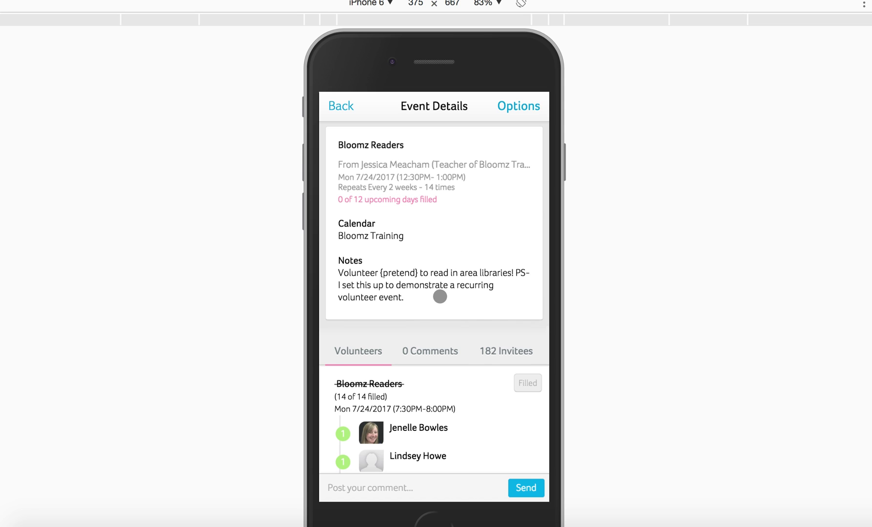
scroll(440, 297, "down", 5)
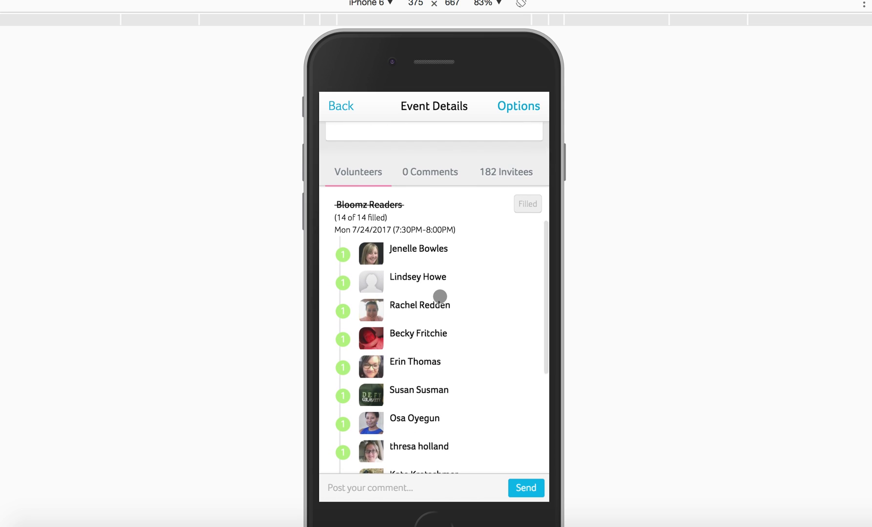
scroll(440, 296, "down", 1)
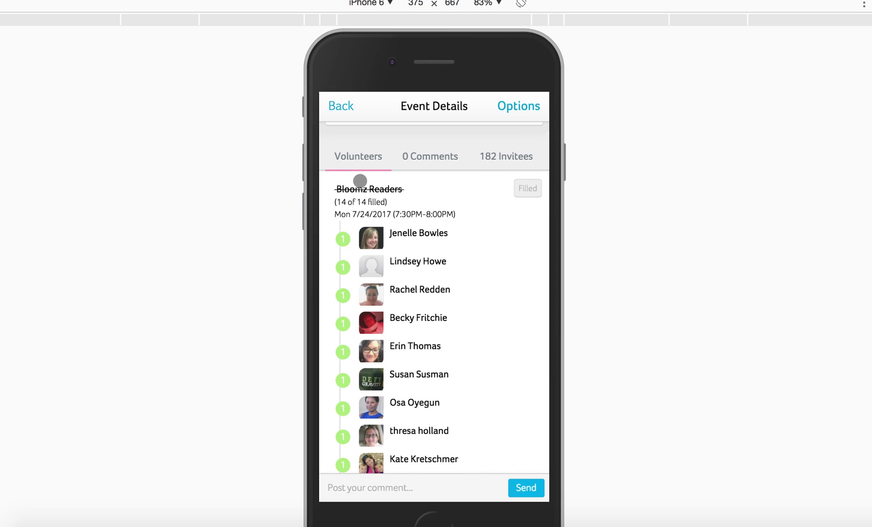
scroll(436, 287, "down", 6)
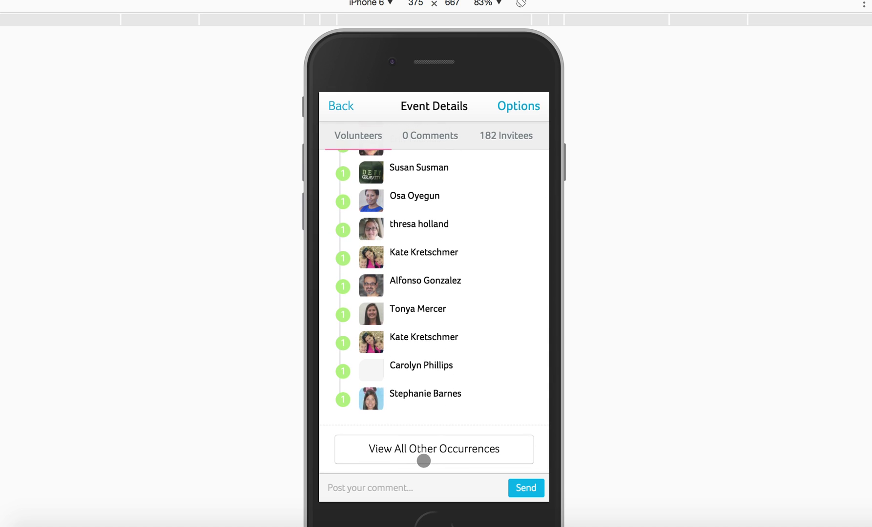
left_click(420, 455)
- Examine the volunteer sign-ups on the other Bloomz Readers dates and return to the All Groups feed
scroll(419, 455, "down", 9)
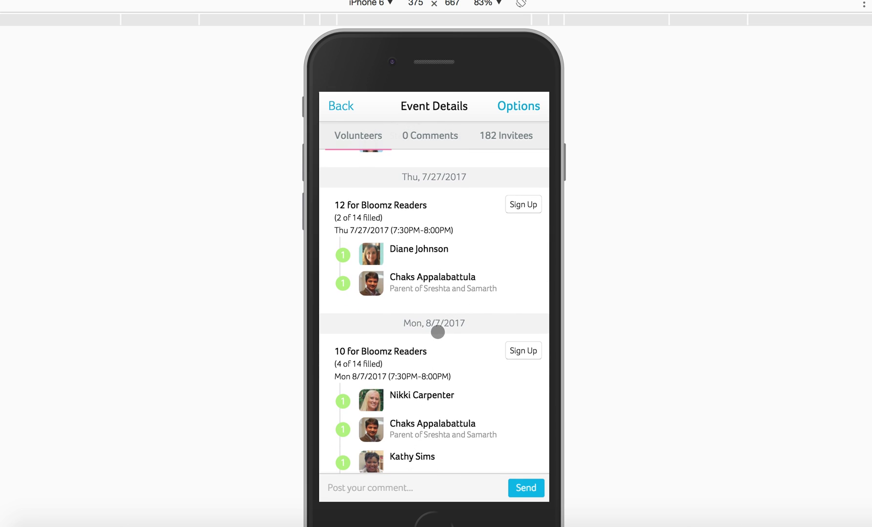
scroll(414, 264, "up", 10)
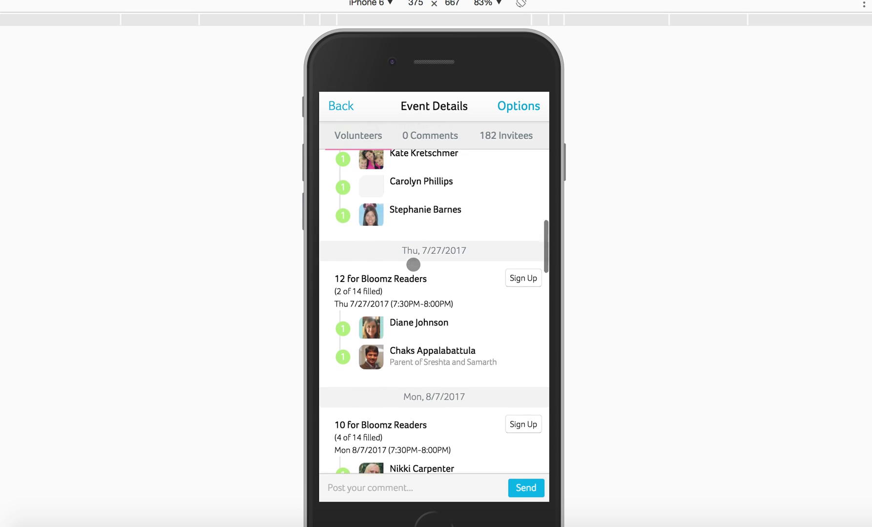
scroll(412, 264, "up", 4)
scroll(412, 261, "down", 12)
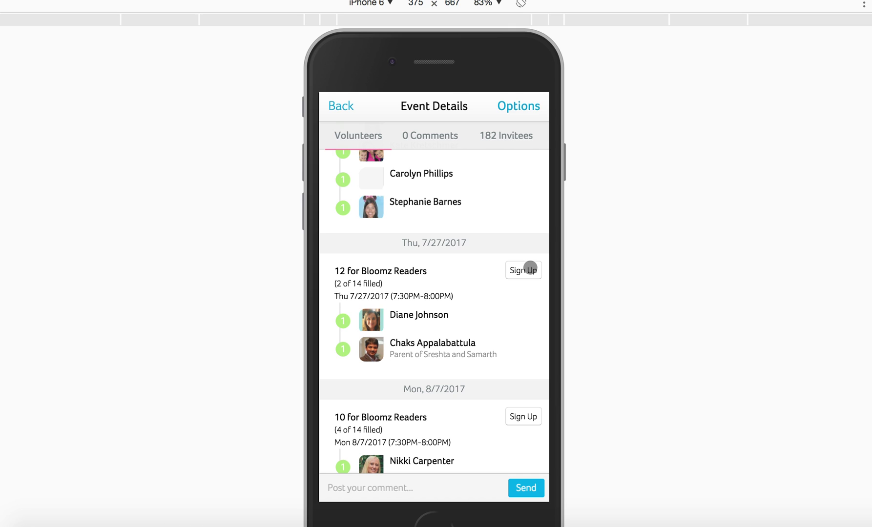
left_click(338, 104)
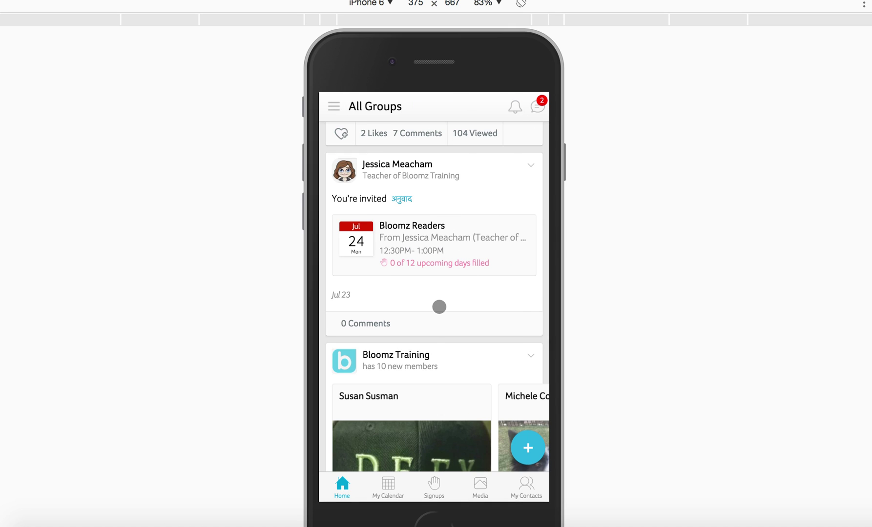
- Browse older posts in the All Groups feed through to the "Alert {{test}}" post and read it
scroll(439, 307, "down", 15)
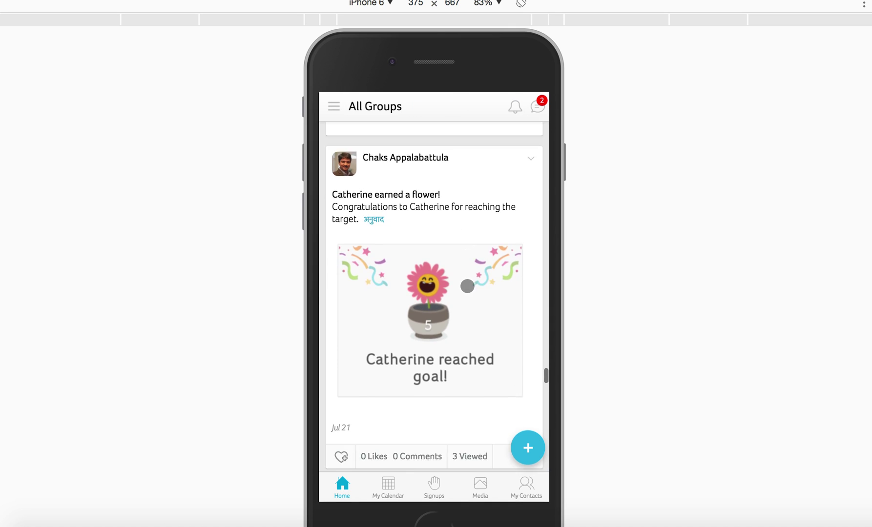
scroll(467, 286, "down", 10)
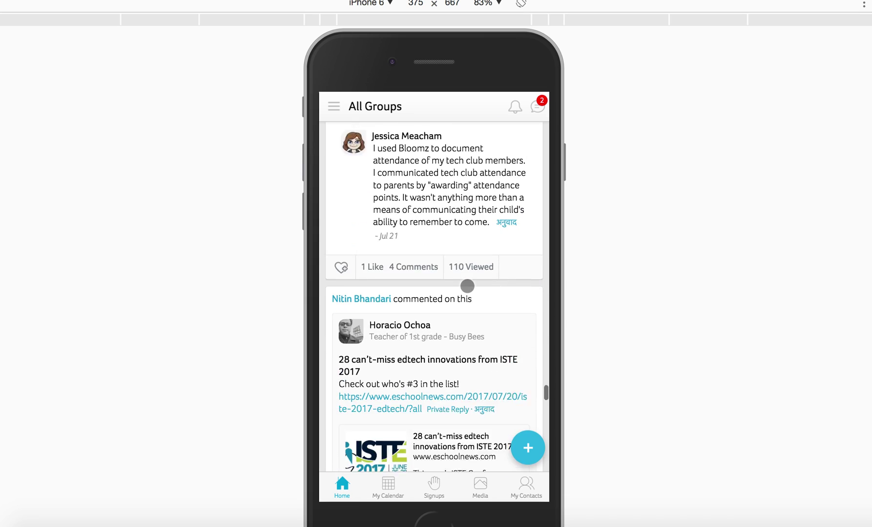
scroll(467, 286, "down", 5)
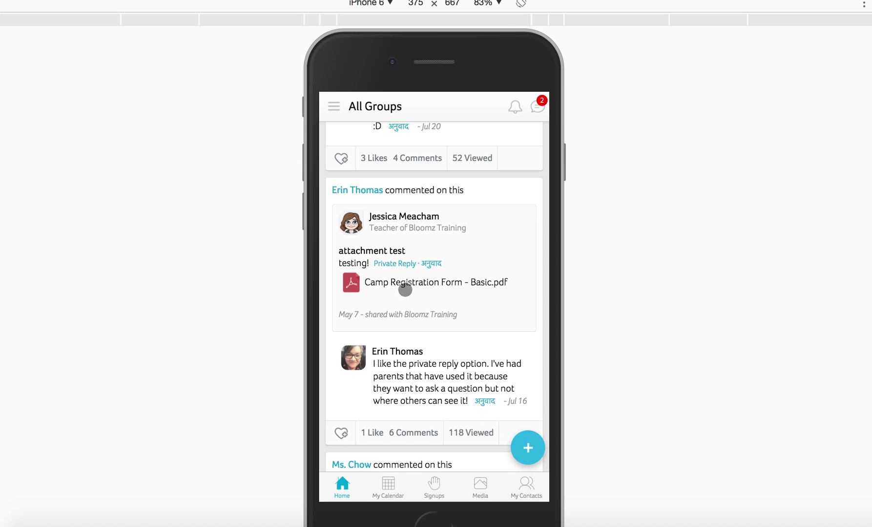
scroll(406, 290, "down", 10)
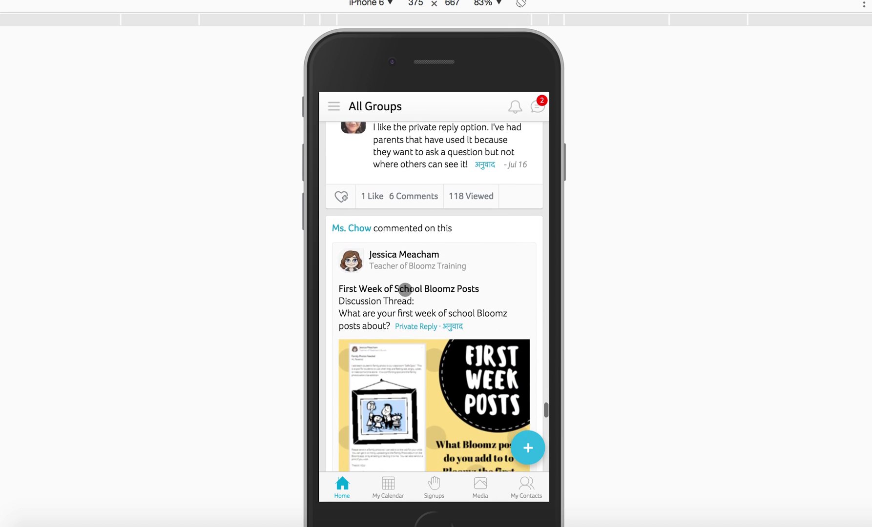
scroll(405, 290, "down", 4)
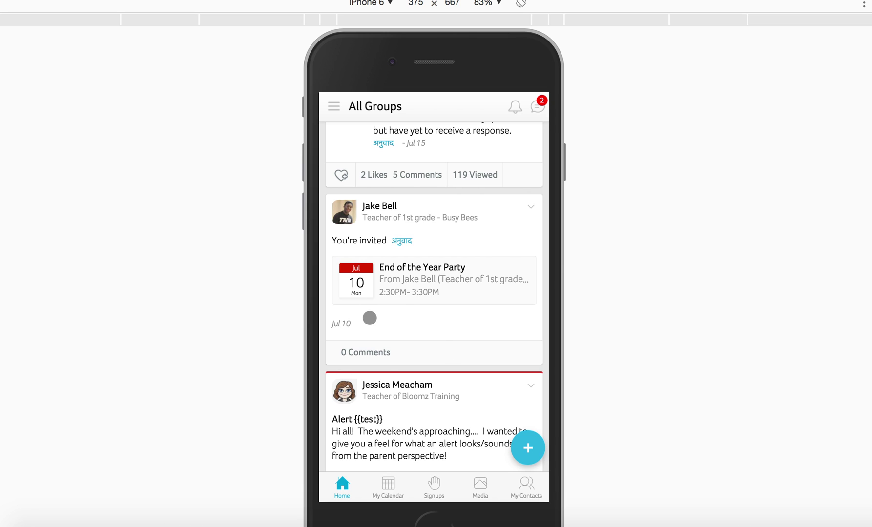
scroll(434, 316, "down", 1)
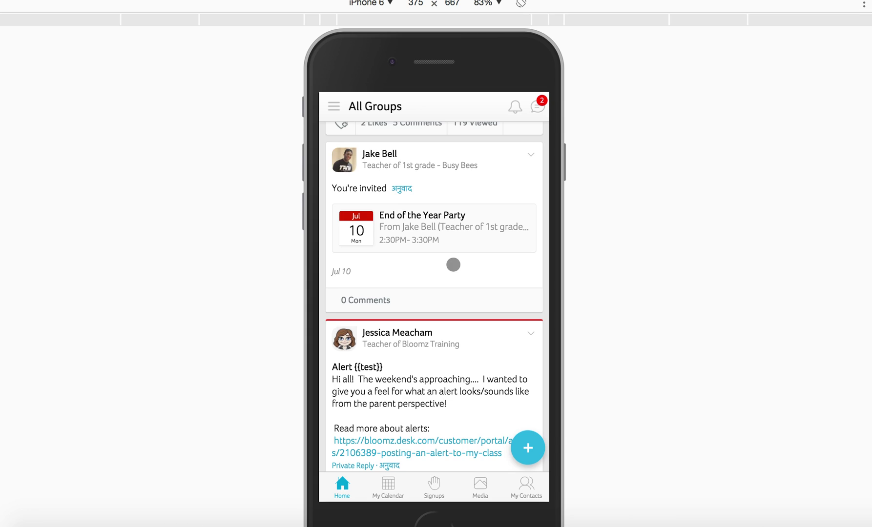
scroll(453, 265, "down", 3)
scroll(453, 265, "down", 1)
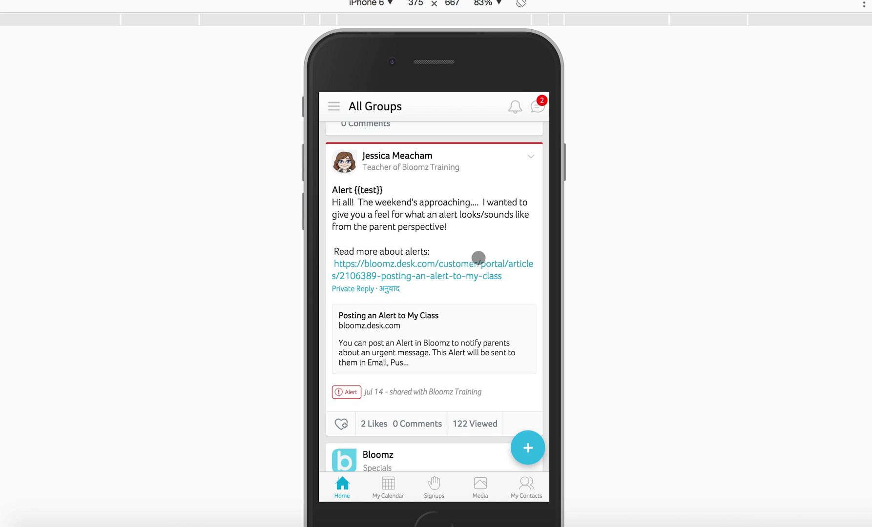
- Find the "Keep Your Child's Memories From This School Year Forever!" special and play part of its video
scroll(478, 258, "down", 6)
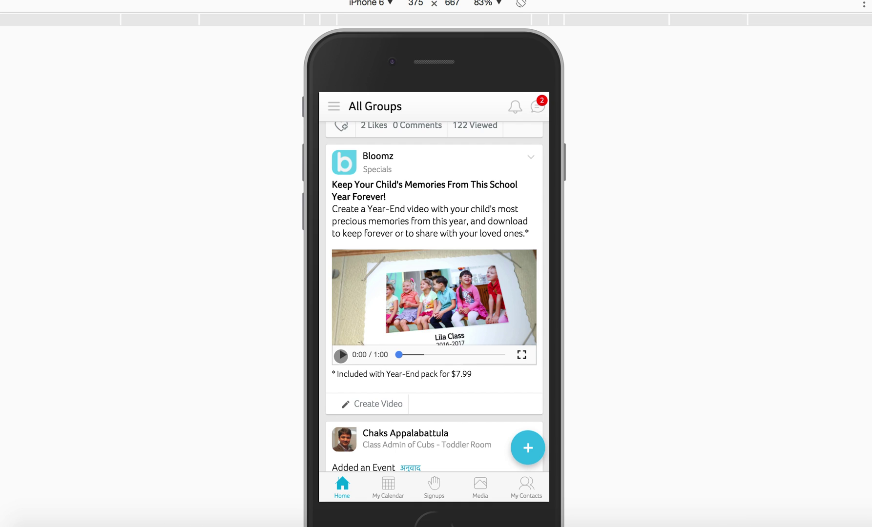
left_click(339, 273)
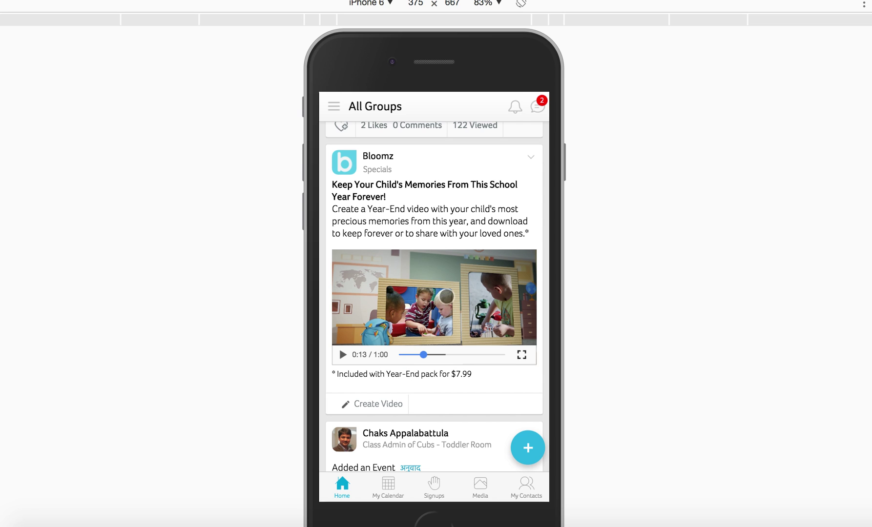
- Find the Bloomz Conferences Round TWO event in the feed, open it and look at its time slots
scroll(445, 336, "down", 1)
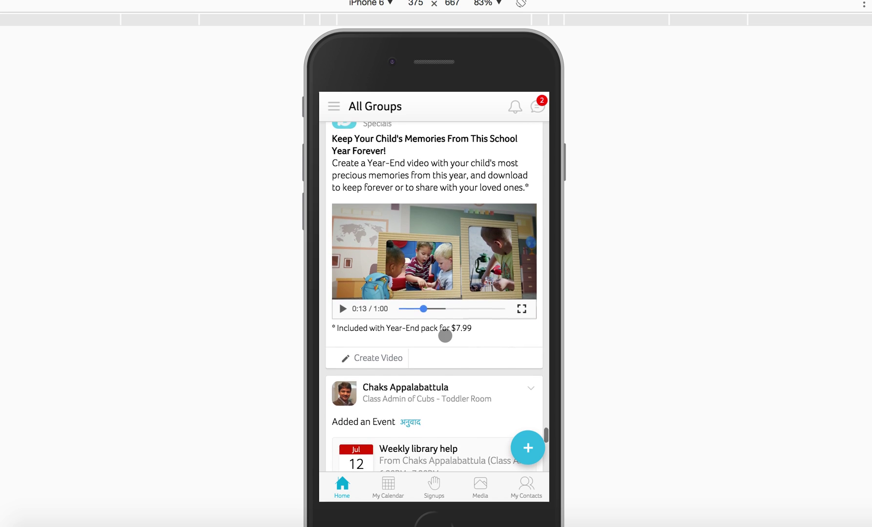
scroll(445, 336, "down", 3)
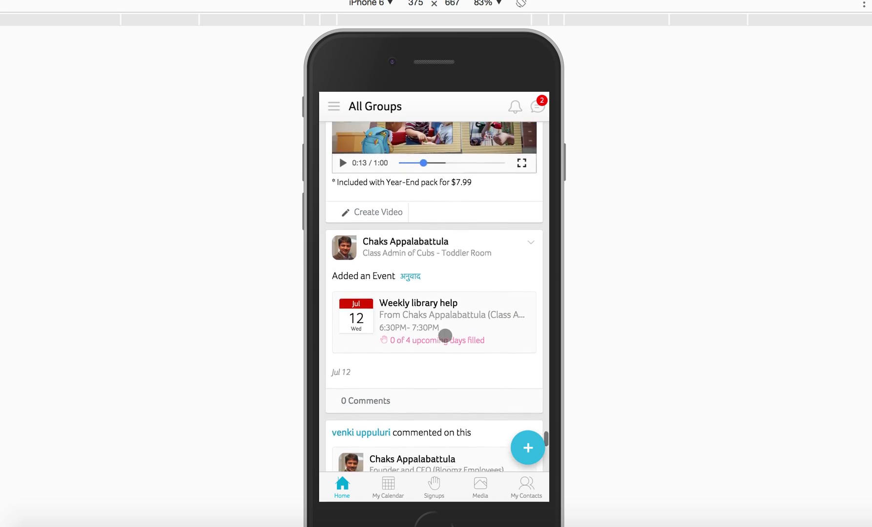
scroll(445, 336, "down", 8)
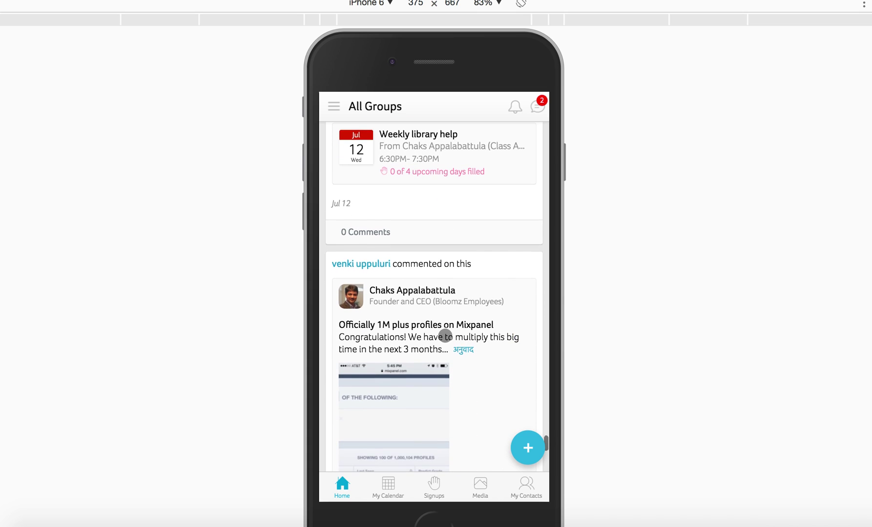
scroll(445, 335, "down", 6)
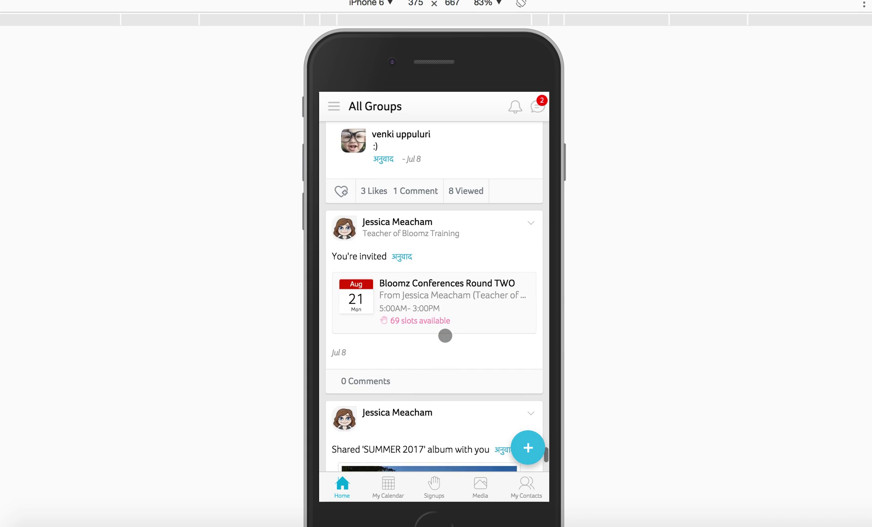
scroll(444, 336, "down", 1)
scroll(445, 335, "up", 1)
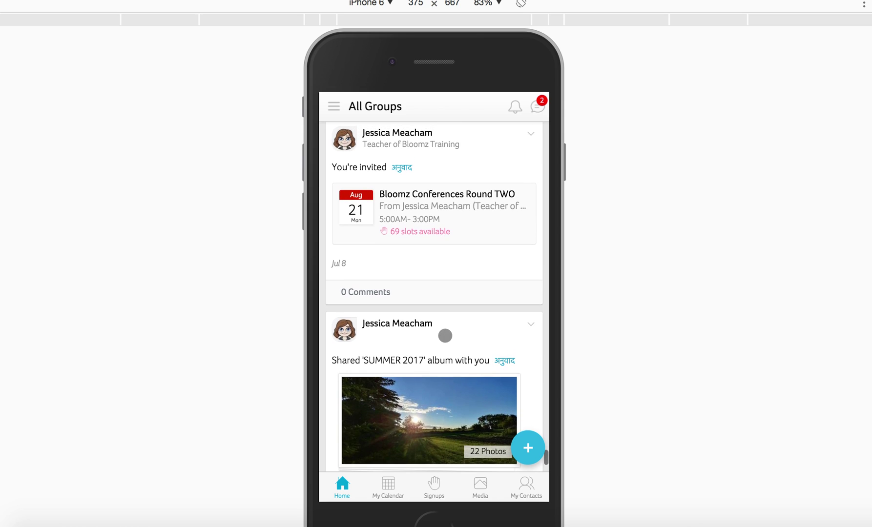
left_click(429, 209)
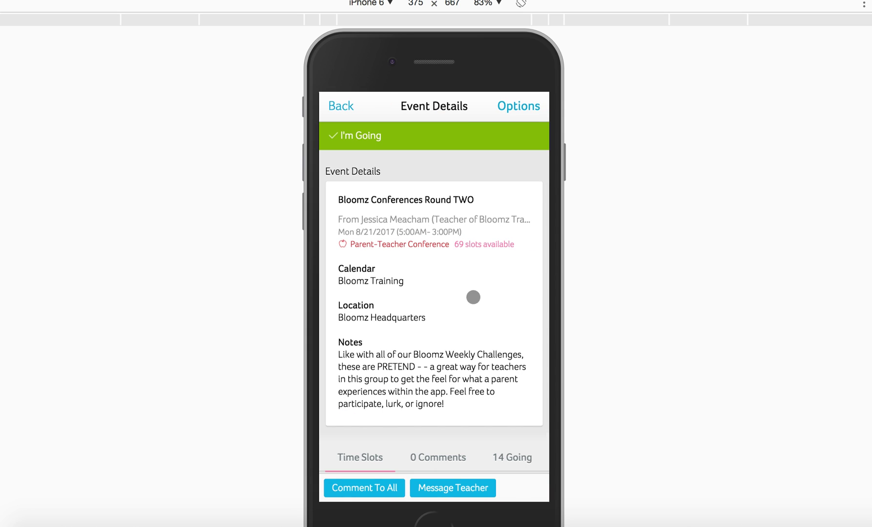
scroll(476, 345, "down", 5)
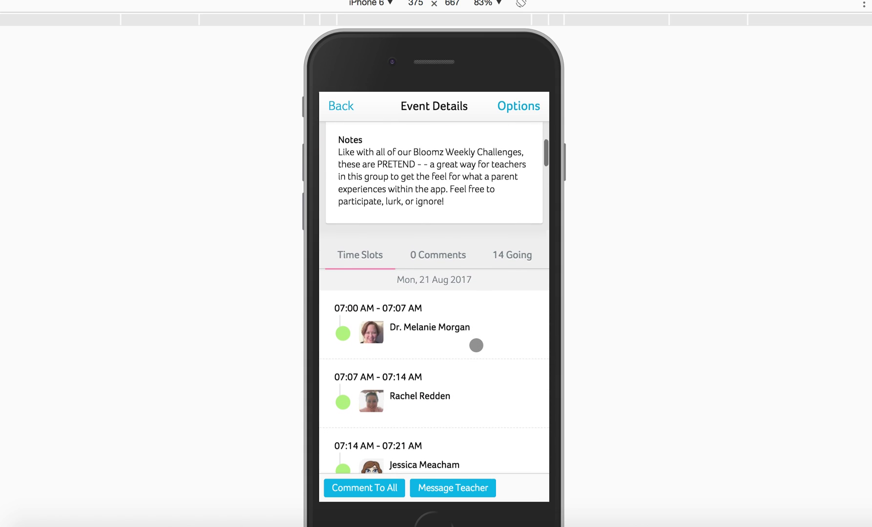
- Look through the conference time slots and remove your own sign-up from the 07:35 AM - 07:42 AM slot
scroll(476, 345, "down", 3)
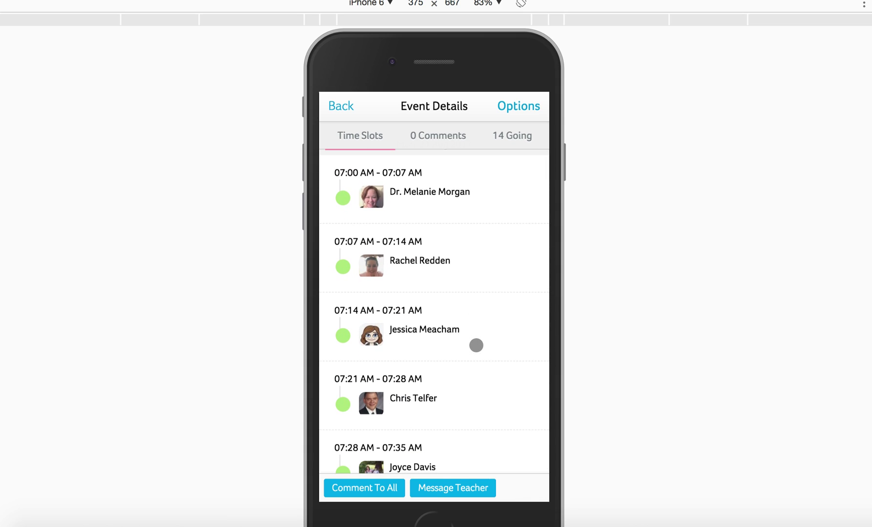
scroll(476, 345, "down", 4)
scroll(476, 345, "down", 3)
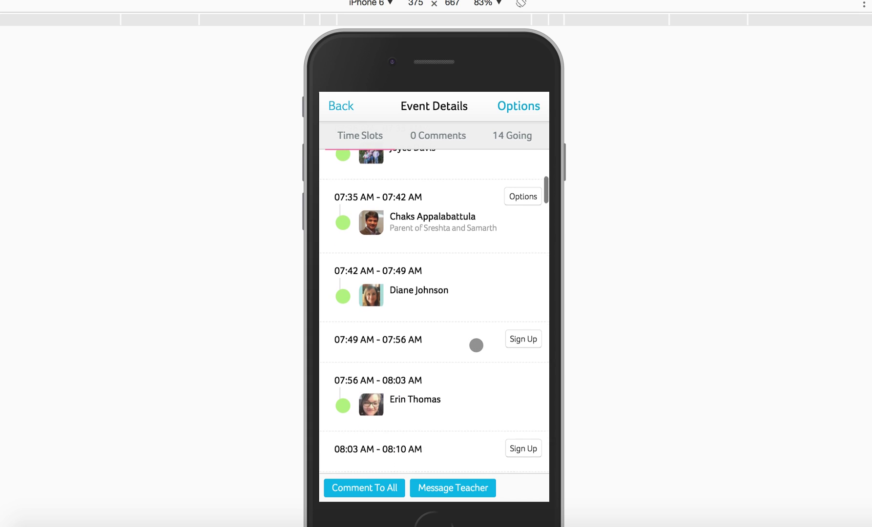
scroll(442, 257, "up", 1)
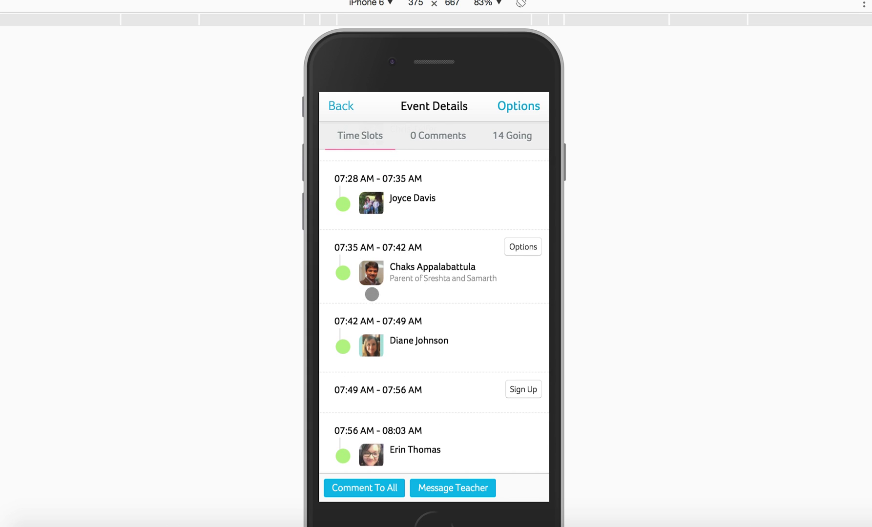
left_click(416, 273)
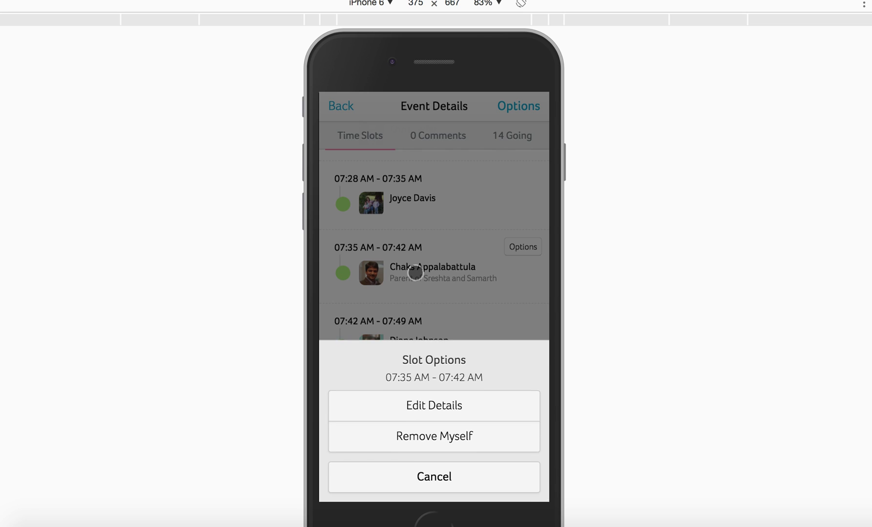
left_click(447, 443)
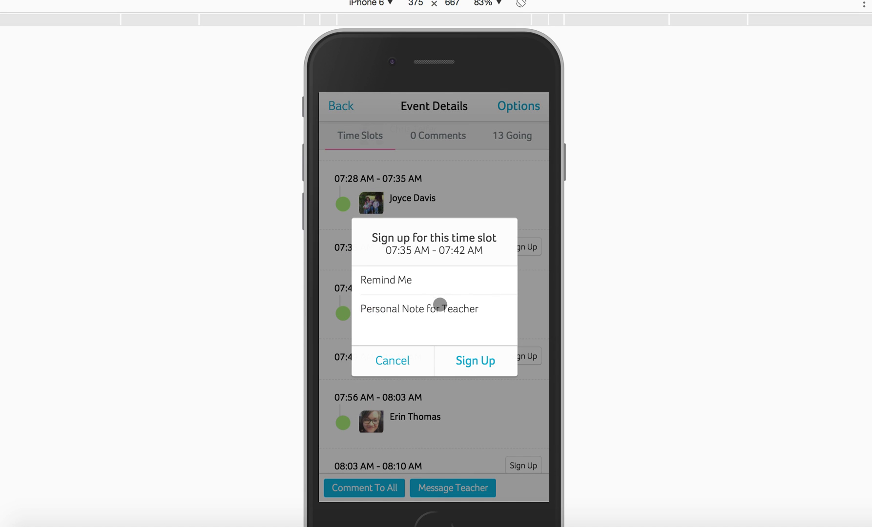
- Sign up again for the 07:35 AM - 07:42 AM slot with a reminder 1 hour before and return to the feed
left_click(443, 281)
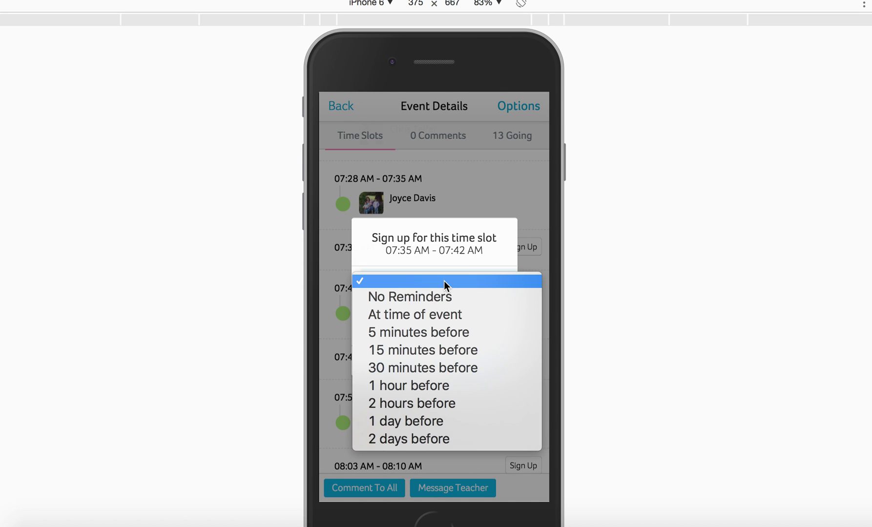
left_click(445, 386)
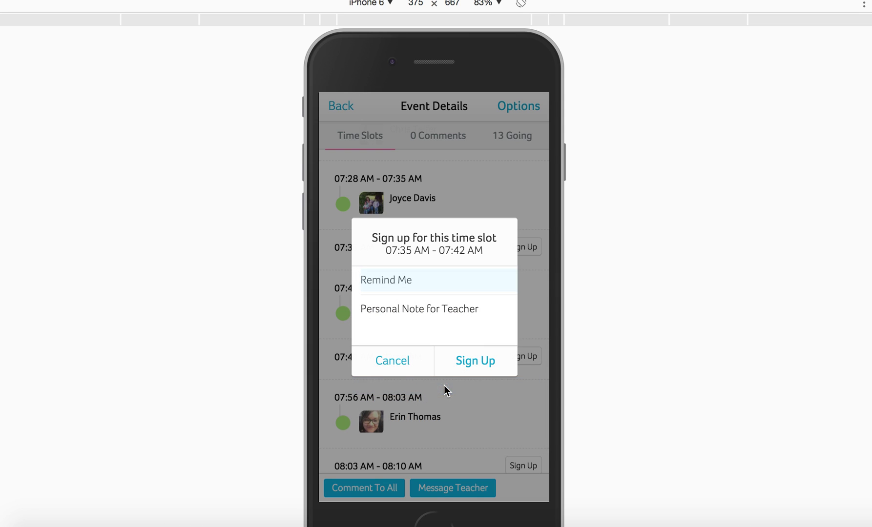
left_click(394, 333)
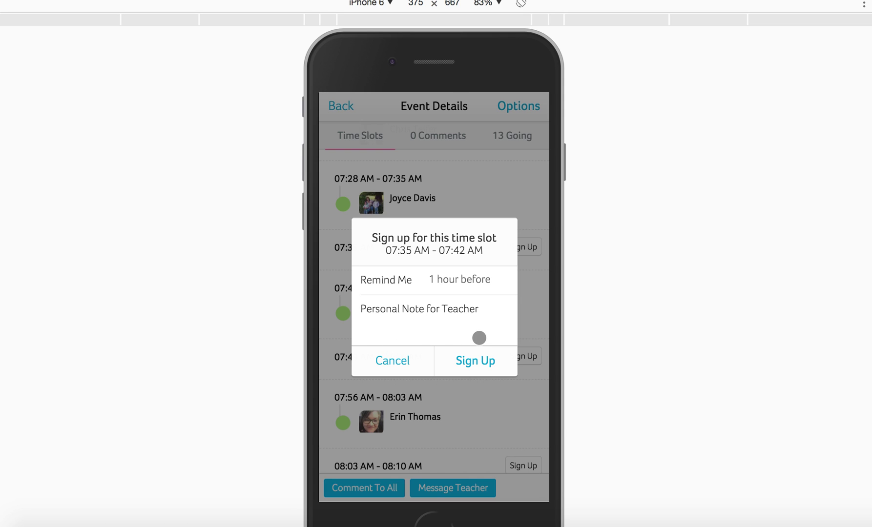
left_click(475, 352)
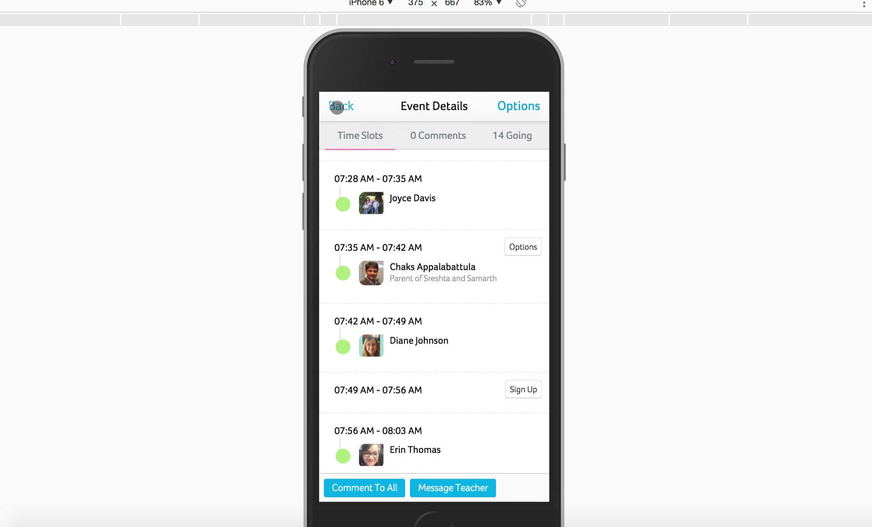
left_click(337, 108)
- Open the shared SUMMER 2017 album from the feed, browse its photos and return to All Groups
scroll(446, 360, "down", 3)
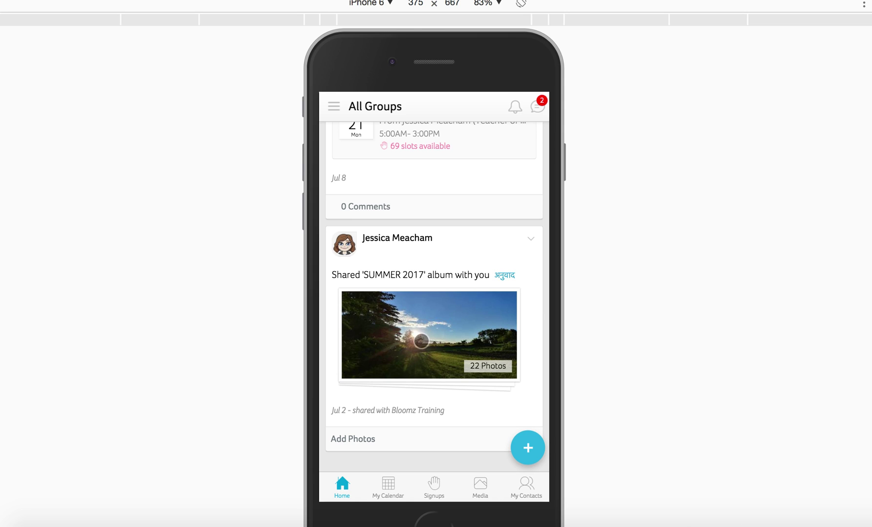
left_click(391, 302)
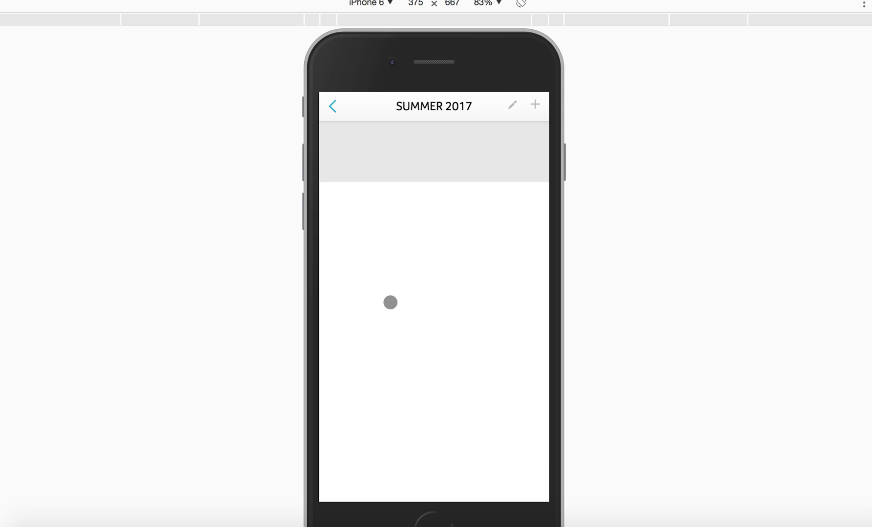
scroll(390, 302, "down", 15)
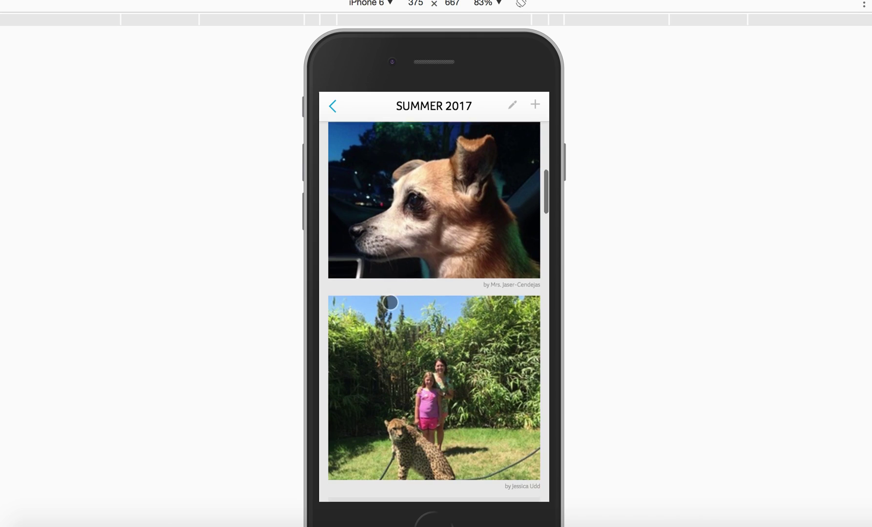
scroll(352, 221, "up", 8)
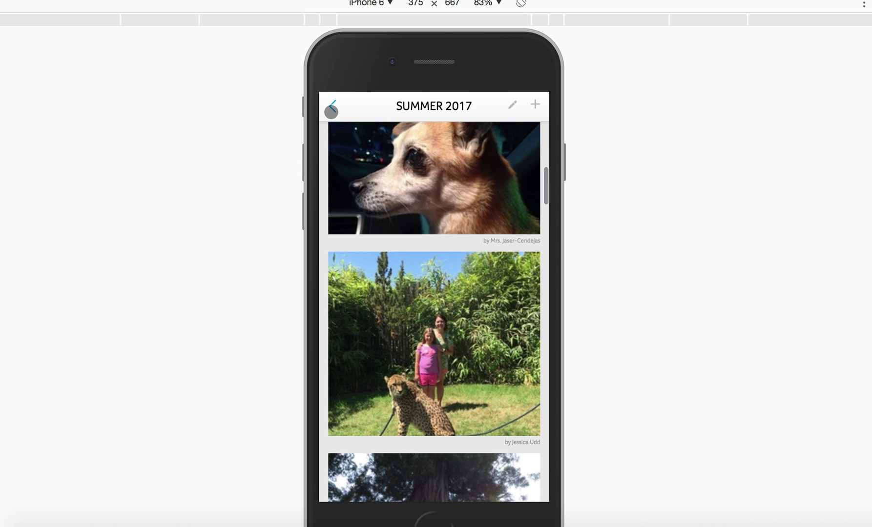
left_click(331, 107)
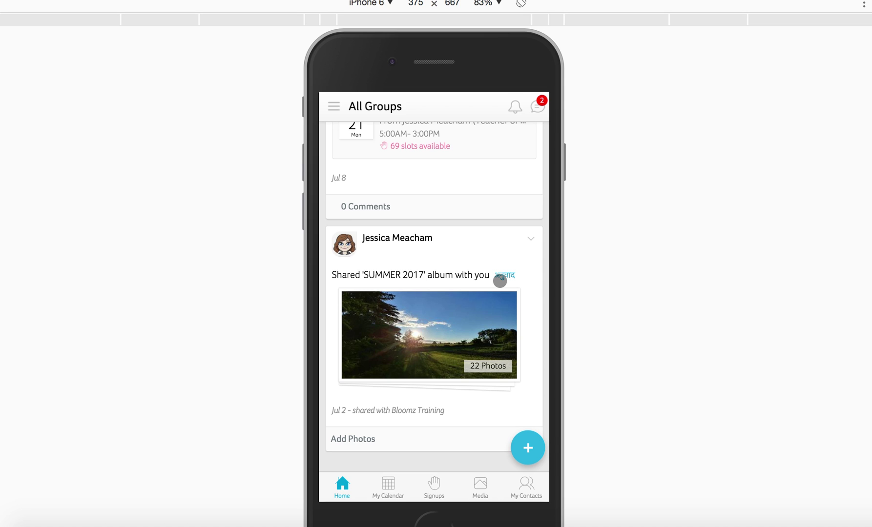
- Examine the types of content that can be created, from Year-End Video and Post to Parent Teacher Conference
scroll(500, 282, "up", 7)
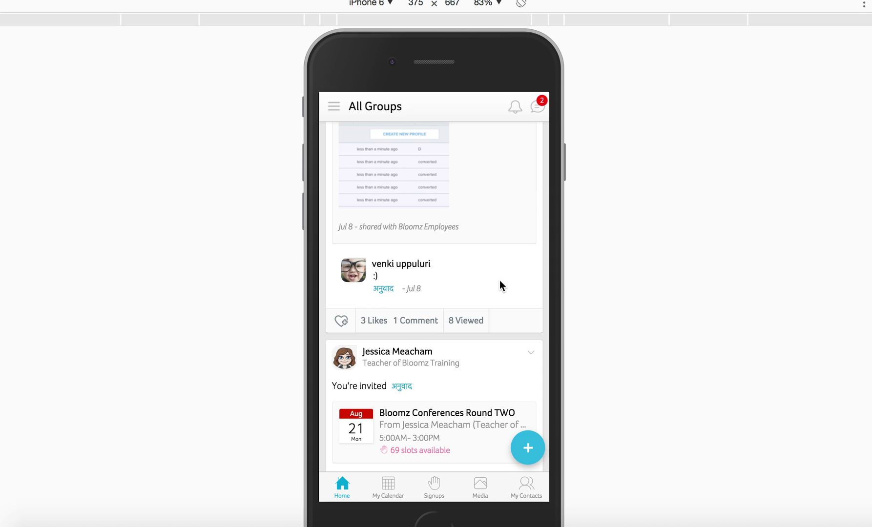
left_click(526, 444)
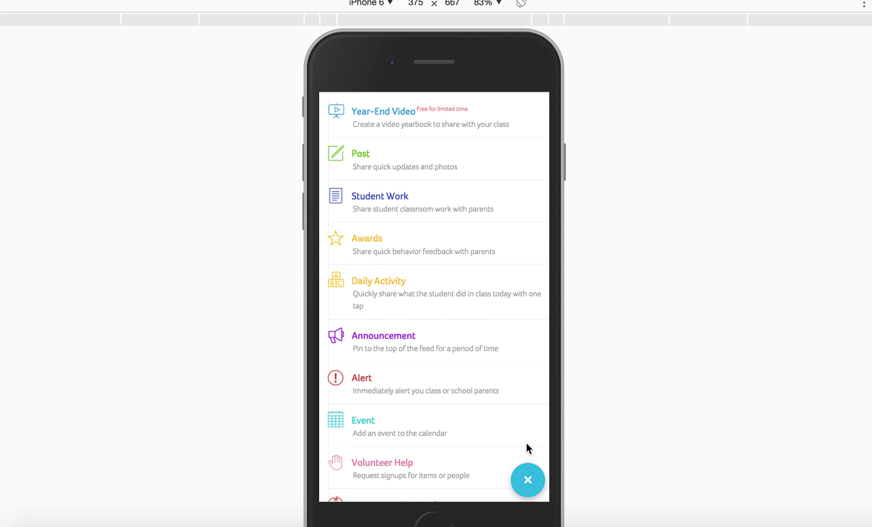
left_click(526, 486)
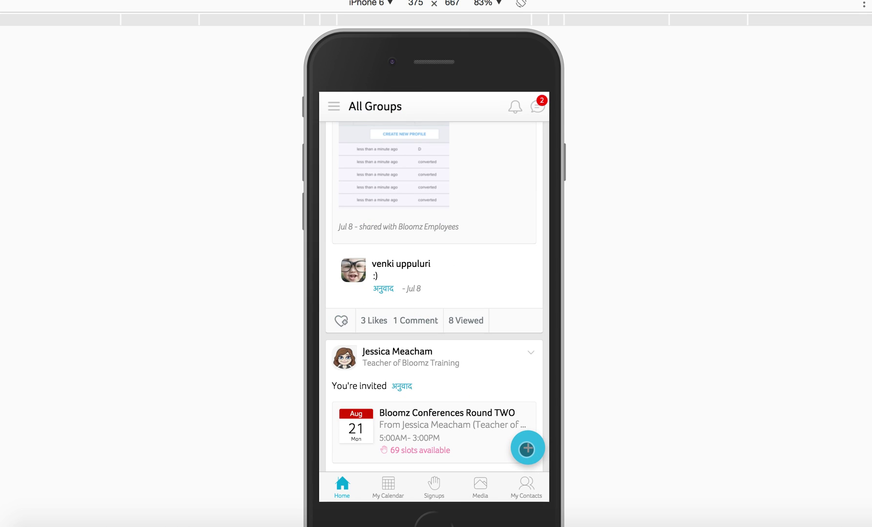
left_click(527, 448)
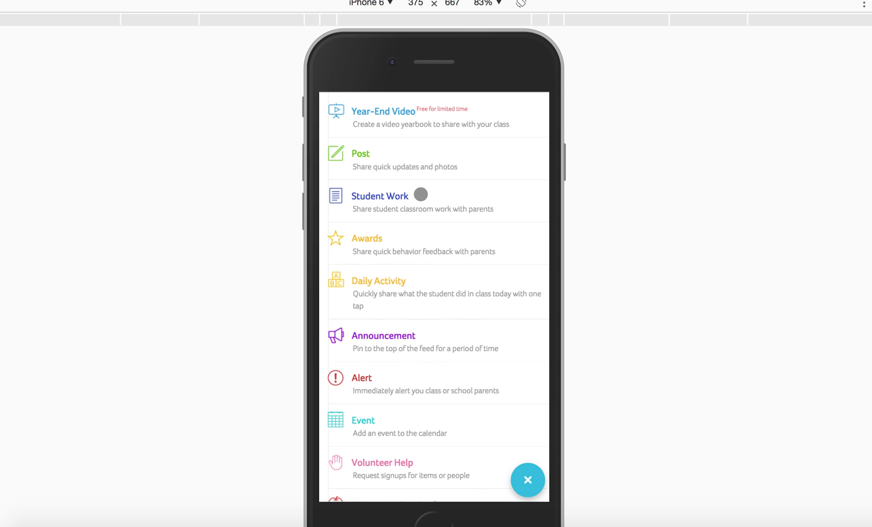
scroll(420, 194, "down", 1)
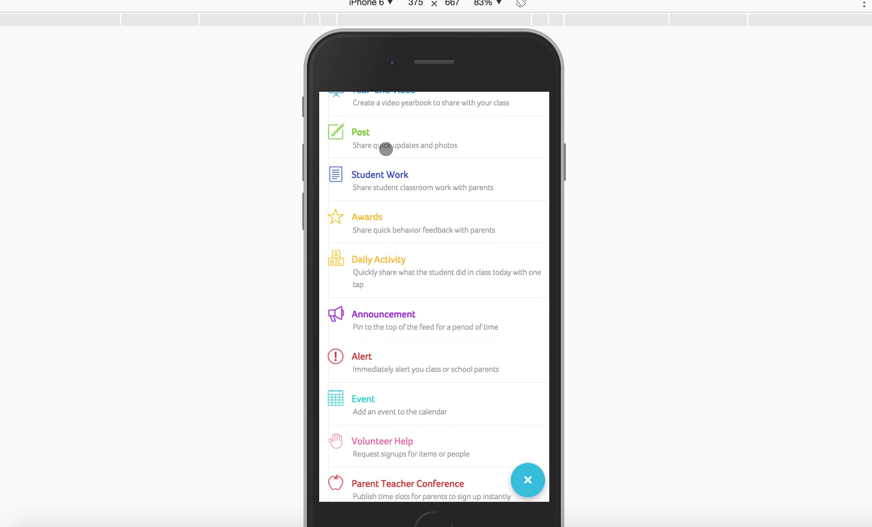
- Start a new post addressed to the 1st Grade class with the owl picture, Bloomz Training and Good4Growth Ohio Chapter
left_click(380, 141)
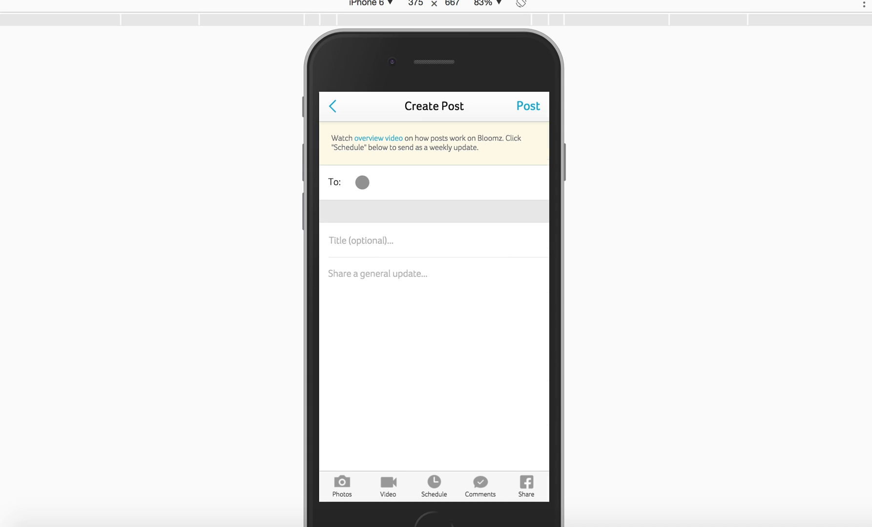
left_click(362, 182)
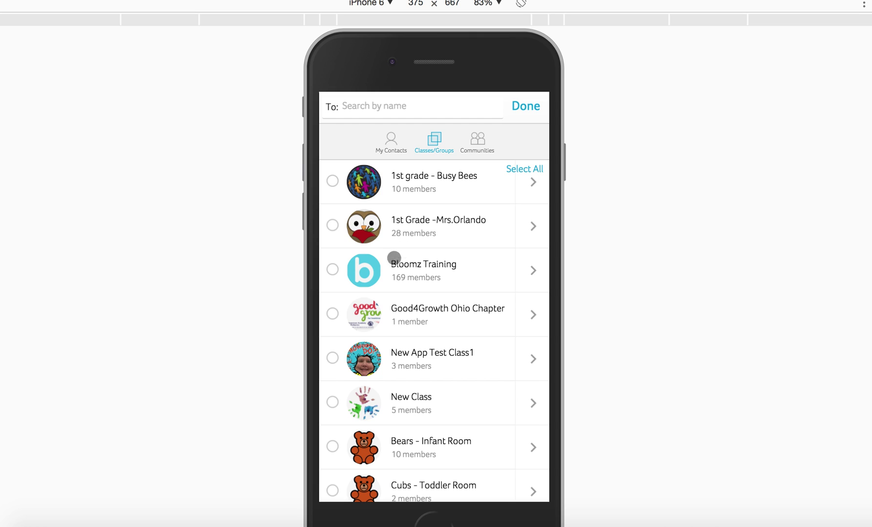
left_click(333, 225)
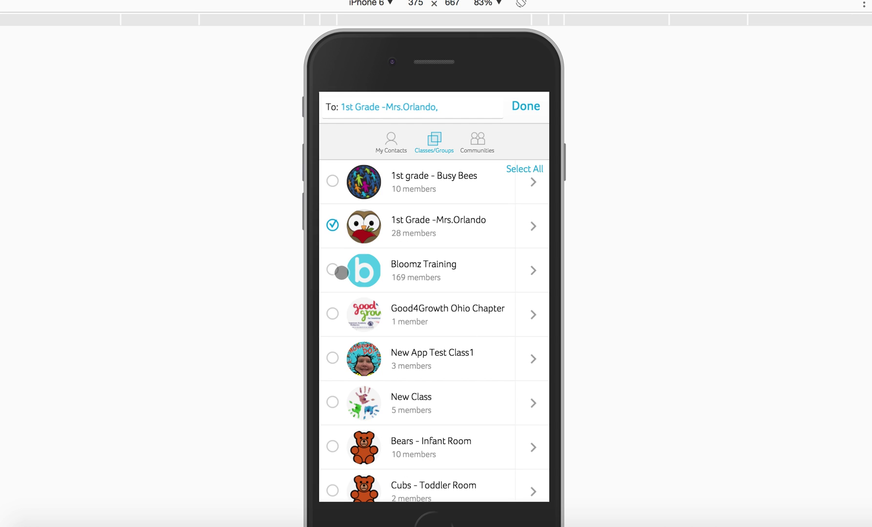
left_click(332, 270)
left_click(333, 313)
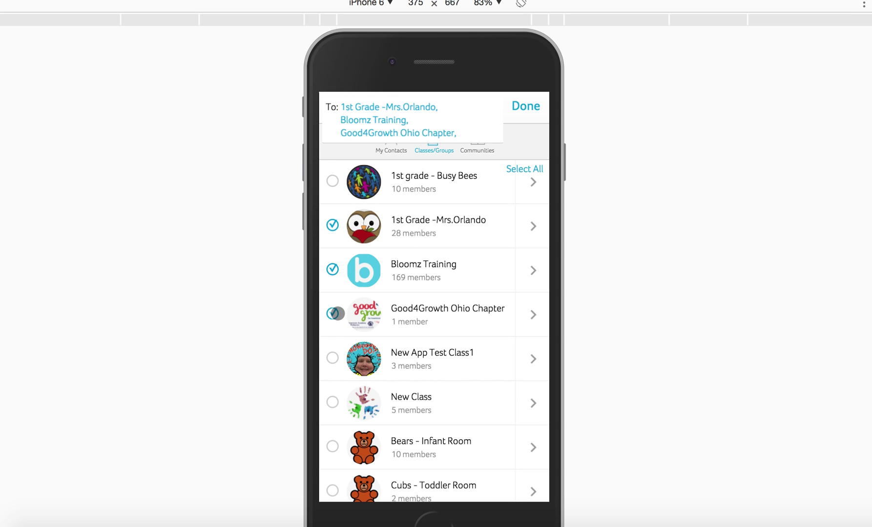
- Add the CIS Elementary School and CASCADIA MONTESSORI SCHOOL communities to the post's recipients
left_click(477, 150)
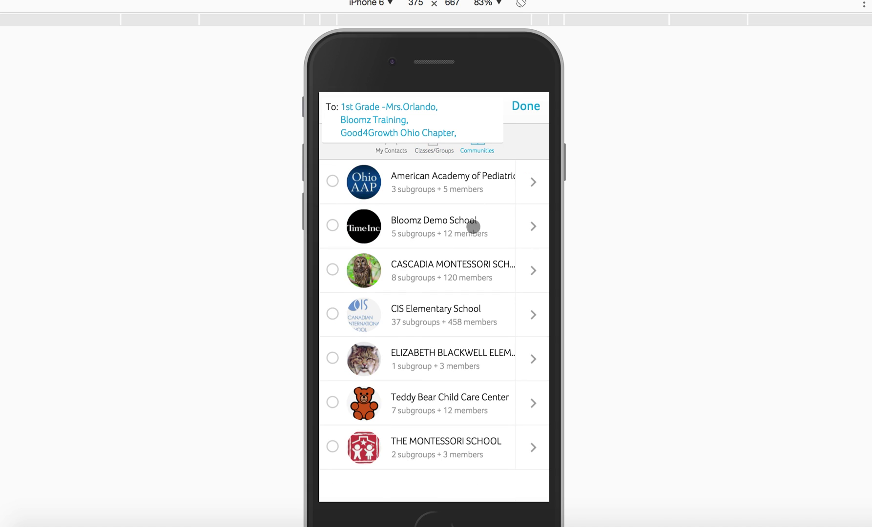
left_click(333, 312)
left_click(335, 274)
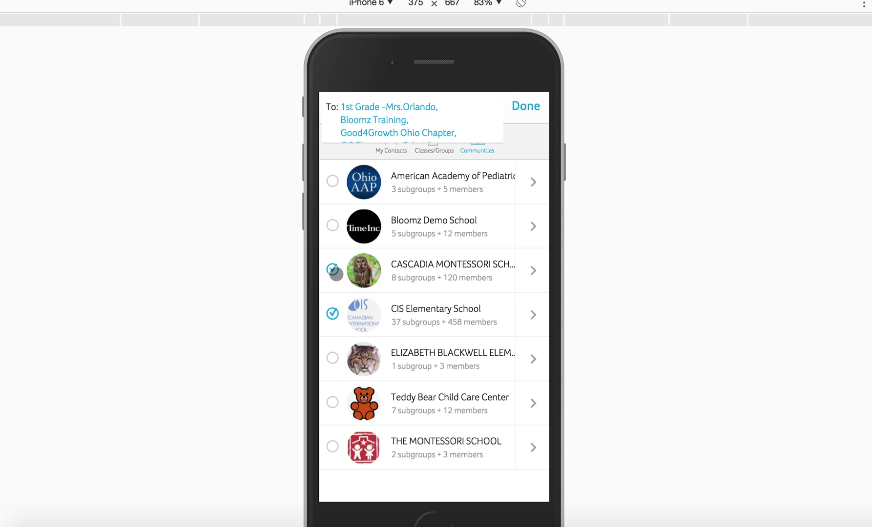
- Deselect the owl-picture 1st Grade class, Bloomz Training and Good4Growth Ohio Chapter from the post's recipients
left_click(434, 148)
left_click(333, 225)
left_click(333, 269)
left_click(333, 313)
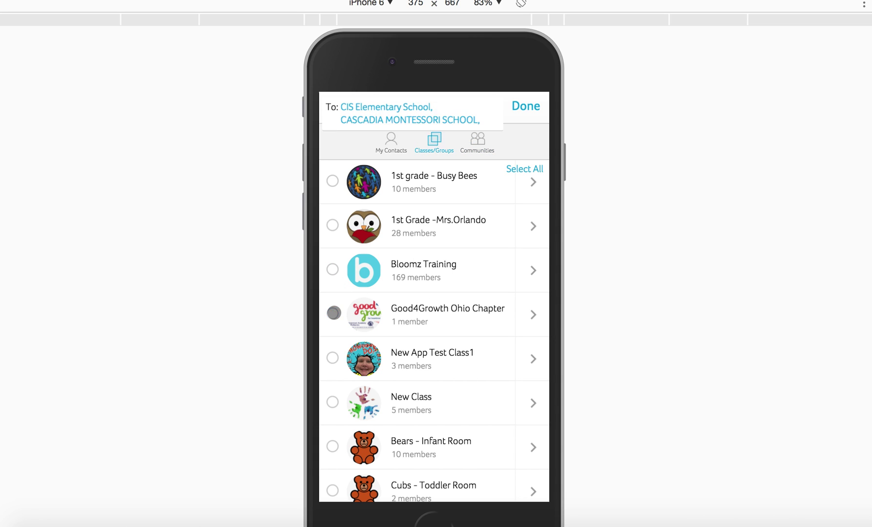
- Add the third and fourth members of the owl-picture 1st Grade class as individual recipients and confirm the recipient list
left_click(533, 226)
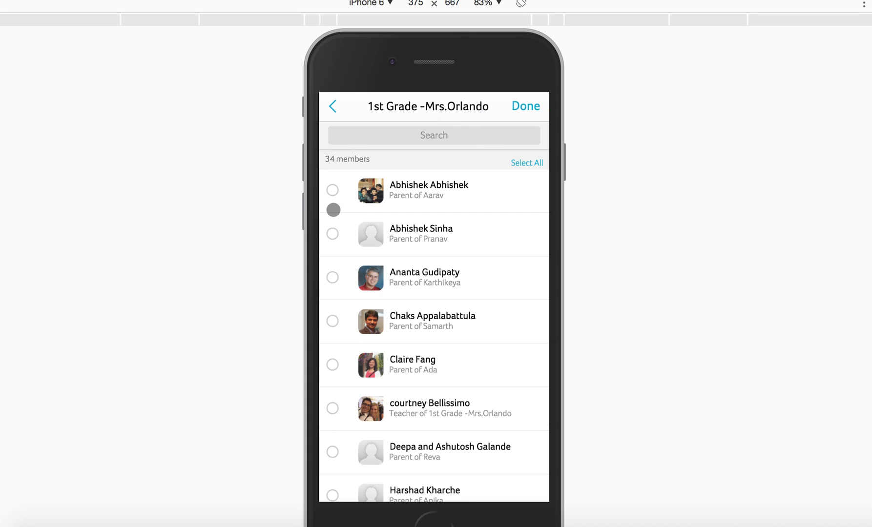
left_click(333, 277)
left_click(332, 321)
left_click(332, 106)
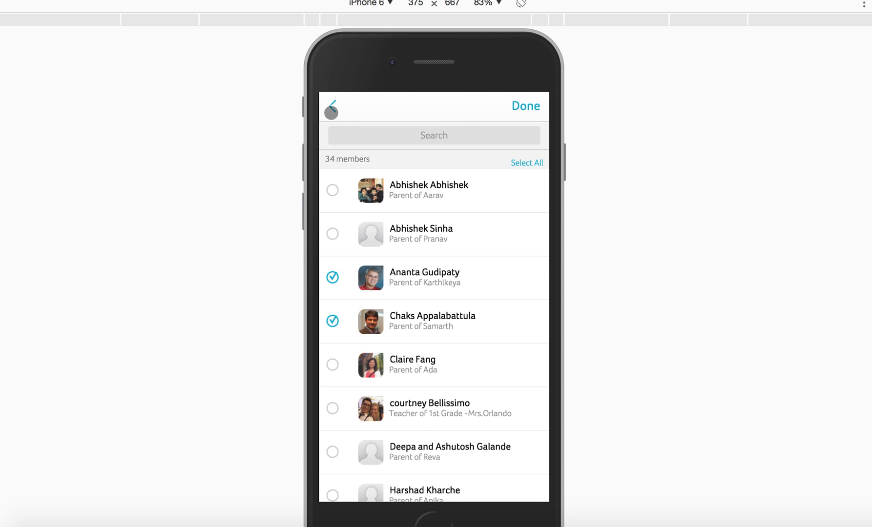
left_click(529, 103)
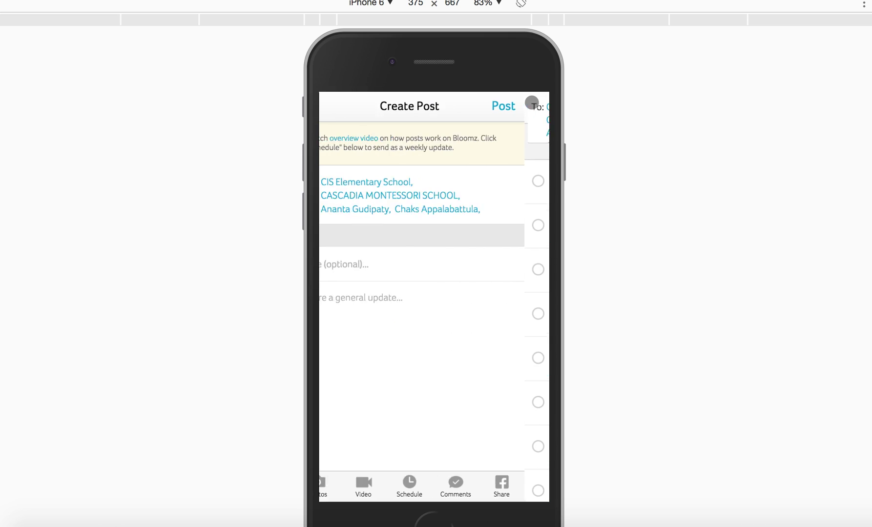
- Remove CASCADIA MONTESSORI SCHOOL and CIS Elementary School from the post's recipients, keeping the two individual members
left_click(438, 193)
left_click(488, 195)
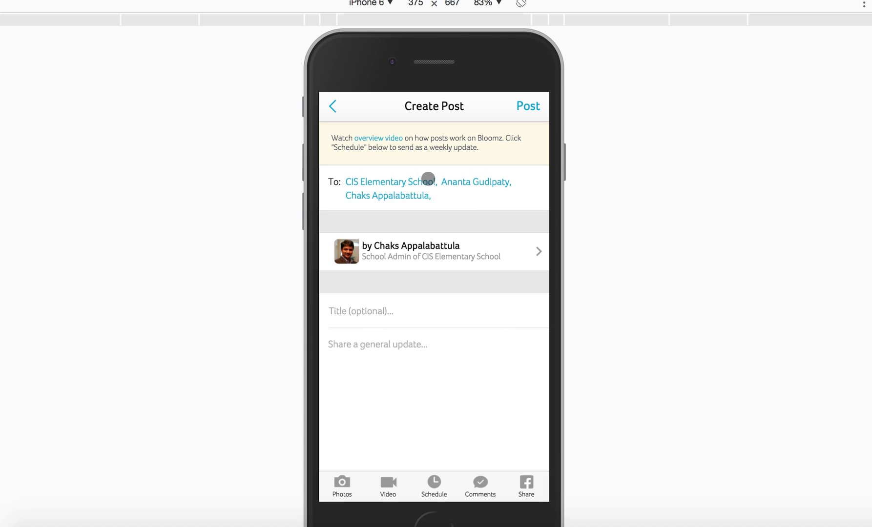
left_click(430, 184)
left_click(441, 182)
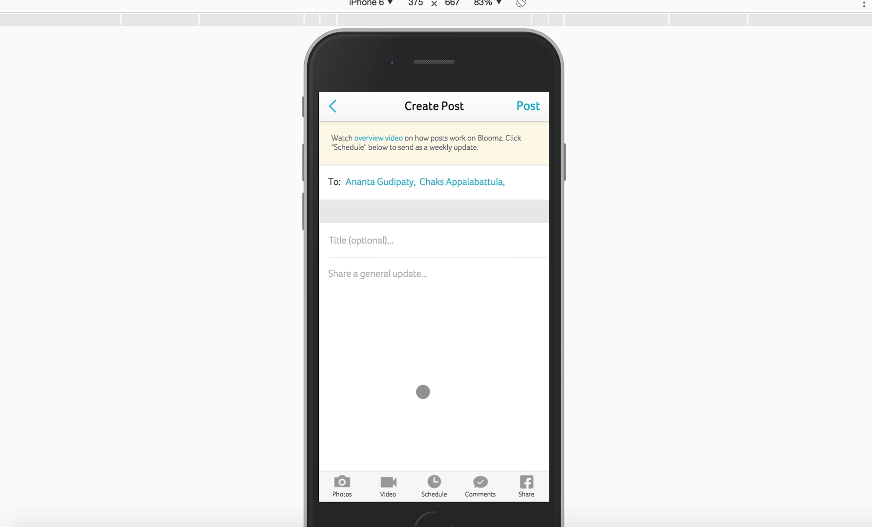
- Try the post's scheduling and comments options, switch each one back, and leave the draft without posting
left_click(433, 483)
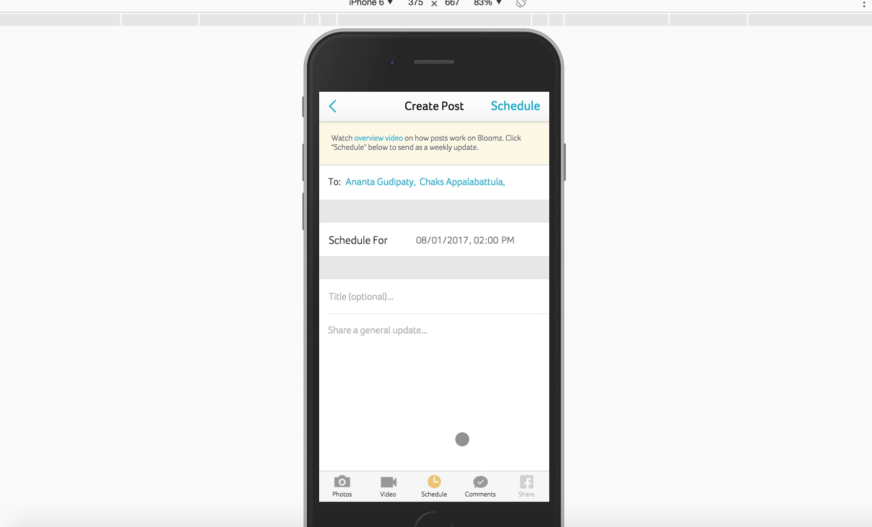
left_click(434, 482)
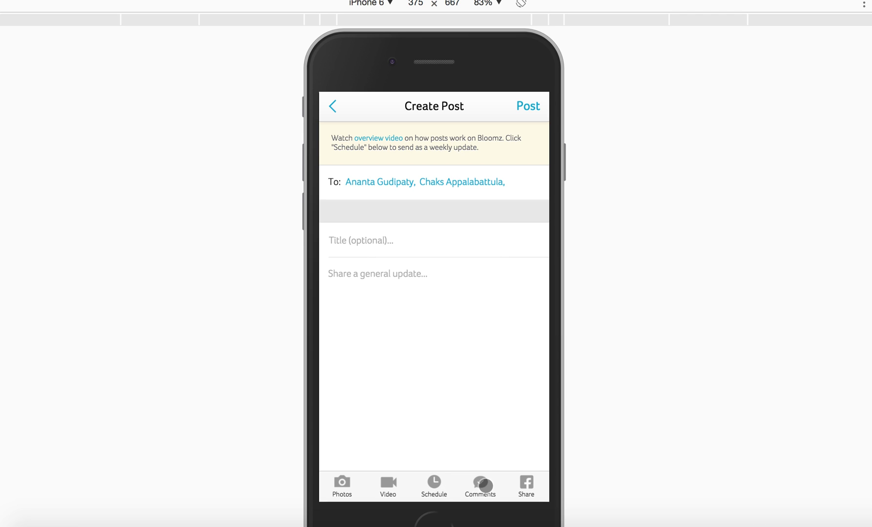
left_click(476, 483)
left_click(478, 486)
left_click(335, 104)
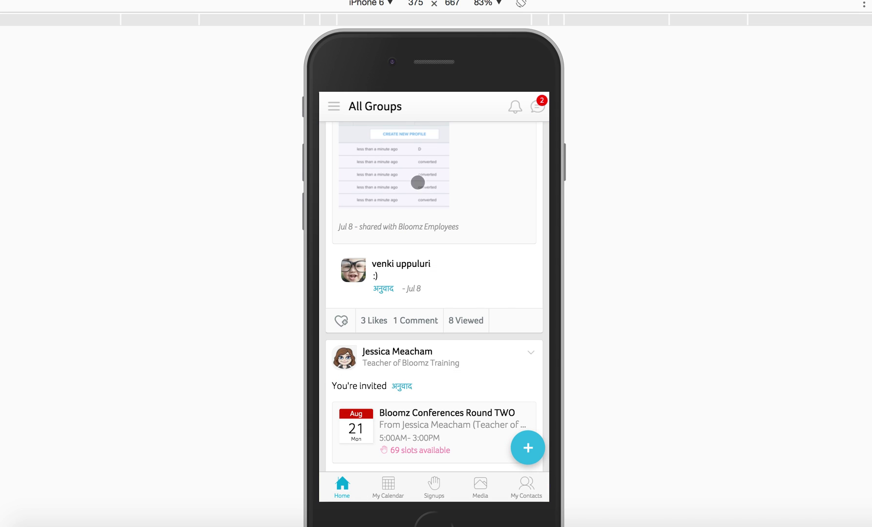
- Start a Student Work post and choose a single student from New Class as its recipient
left_click(528, 454)
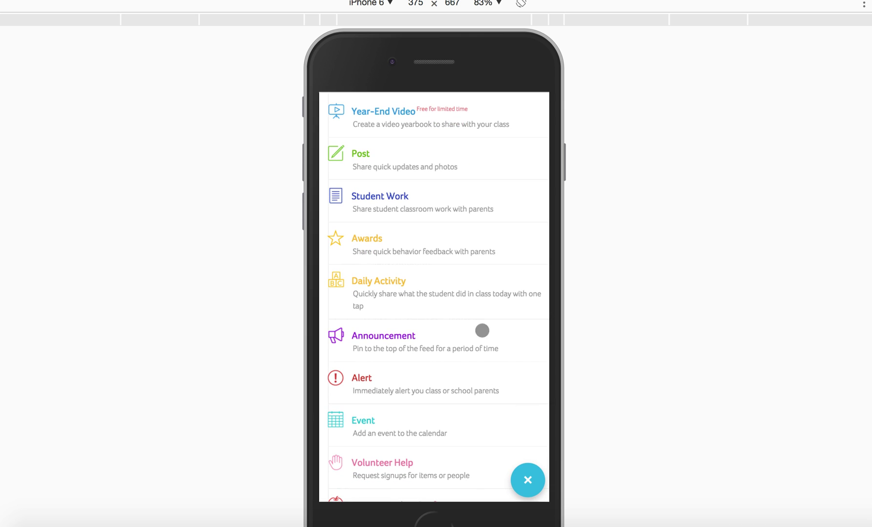
left_click(378, 205)
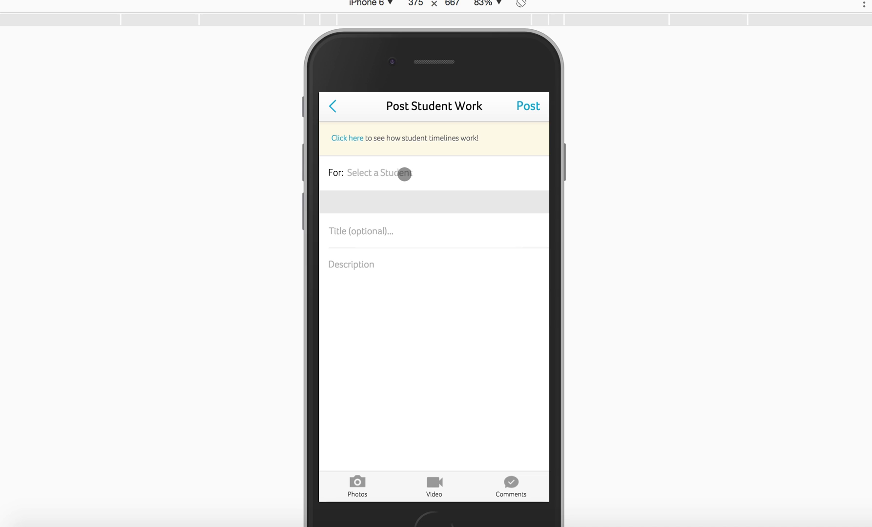
left_click(376, 179)
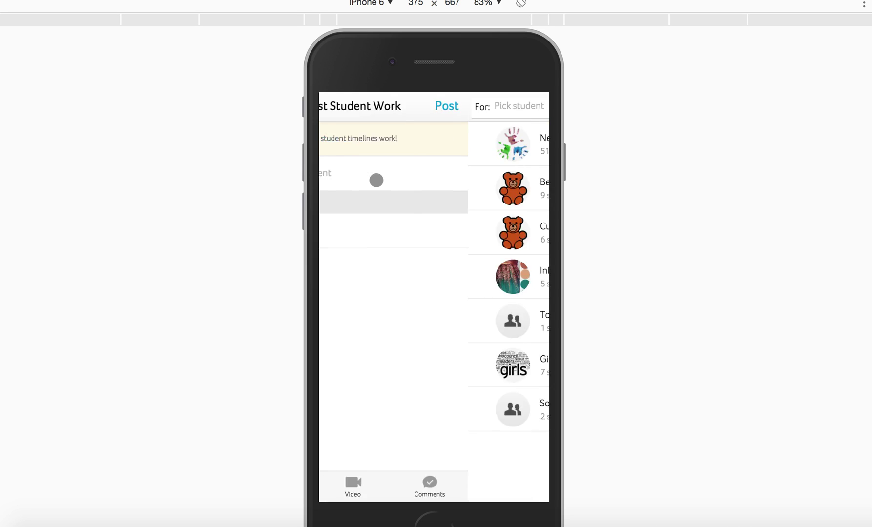
left_click(525, 144)
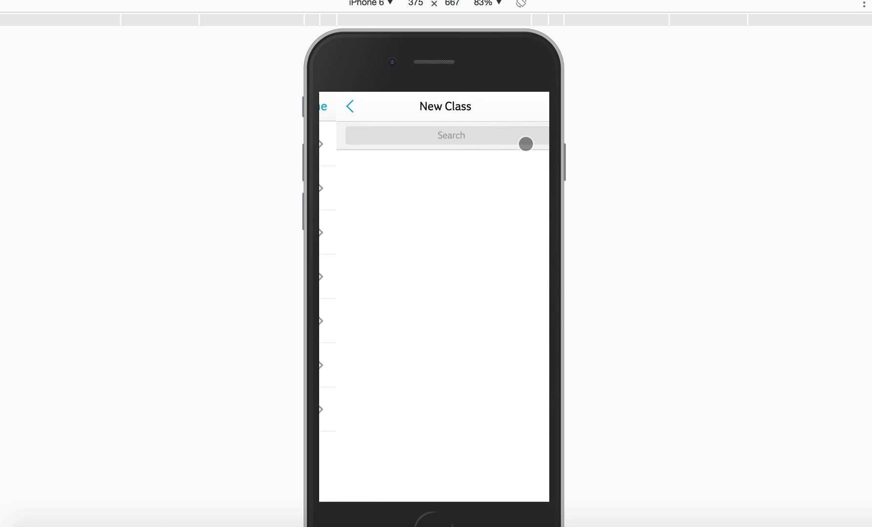
left_click(393, 230)
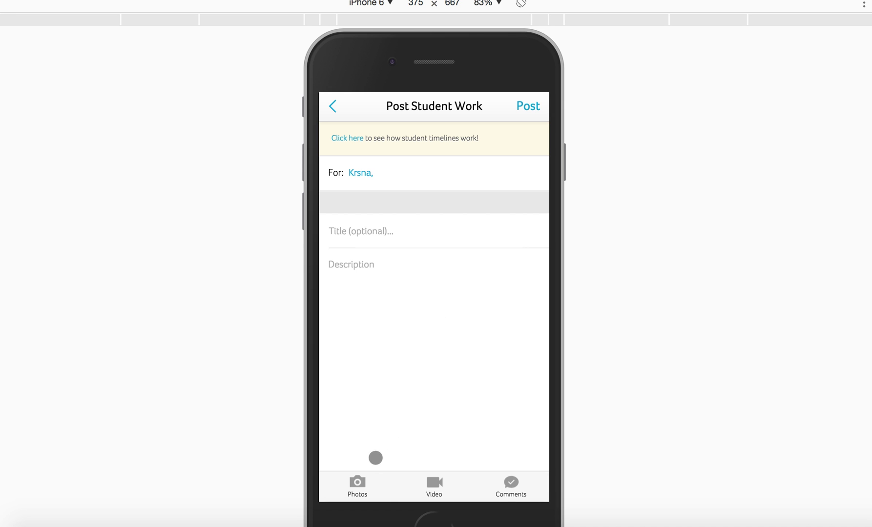
- Attach the image iPhone Mute.jpeg from the Downloads folder to the student work post
left_click(358, 485)
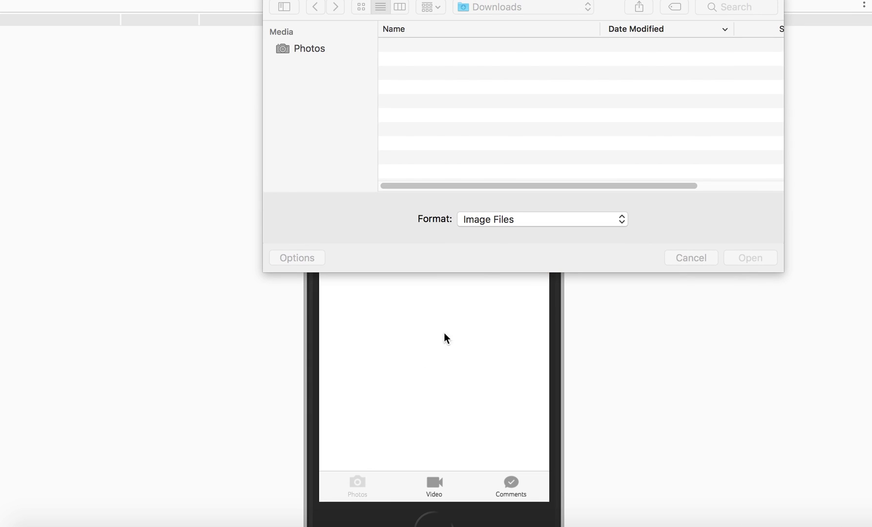
scroll(508, 105, "down", 5)
scroll(508, 106, "down", 10)
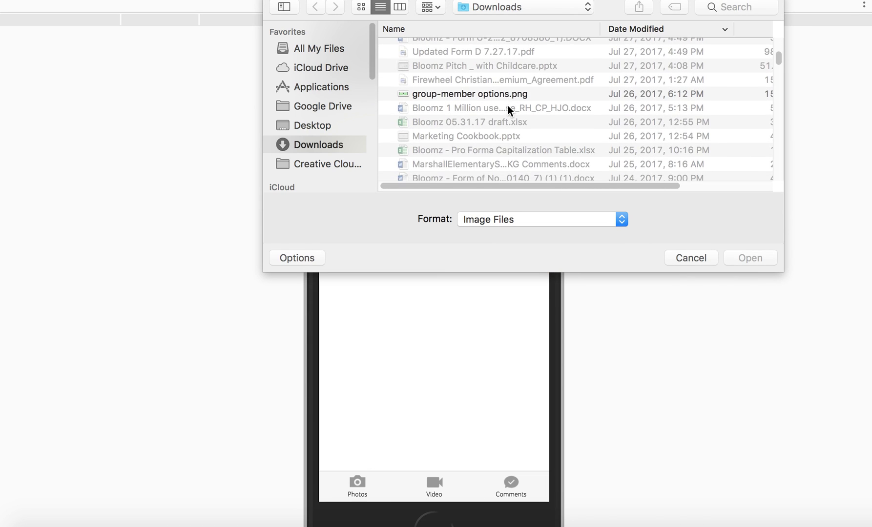
scroll(508, 105, "right", 2)
left_click(431, 92)
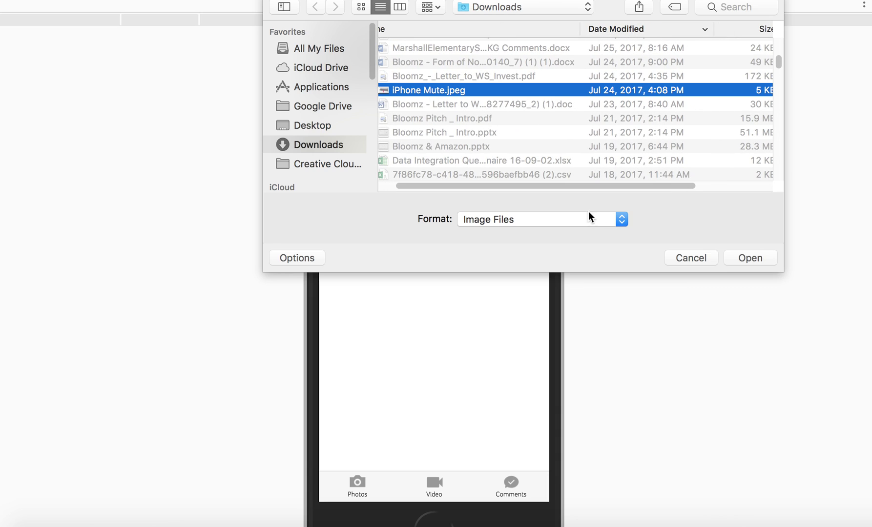
left_click(752, 257)
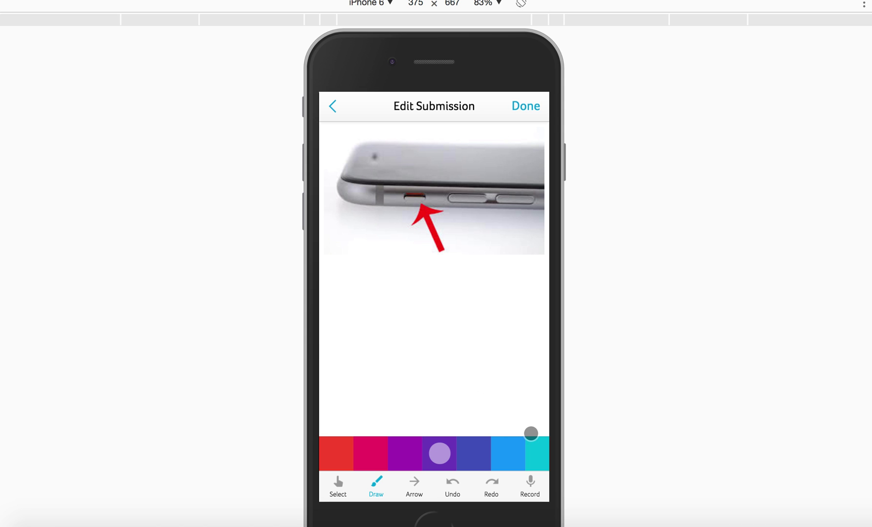
- Record an audio note while marking the phone's mute switch with a purple freehand arrow and a red straight arrow
left_click(534, 487)
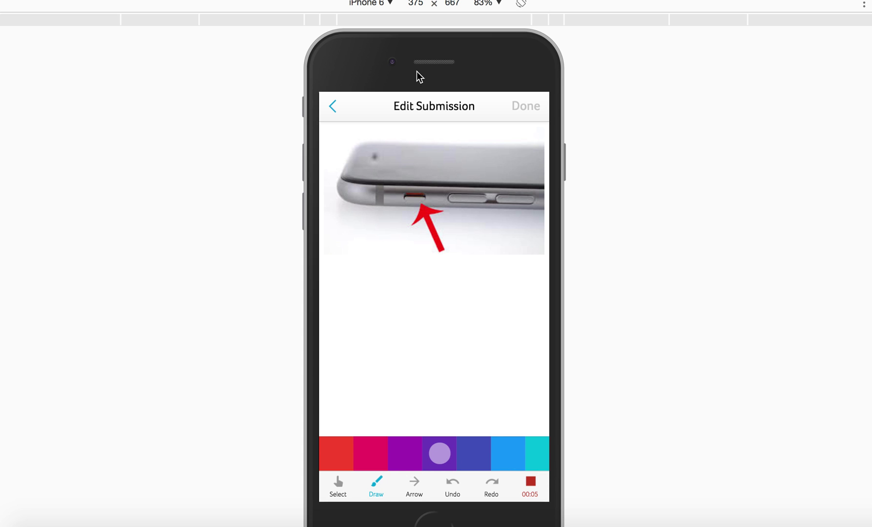
mouse_move(465, 151)
left_mouse_down()
mouse_move(432, 185)
mouse_move(434, 195)
mouse_move(452, 189)
left_mouse_up()
left_click(415, 486)
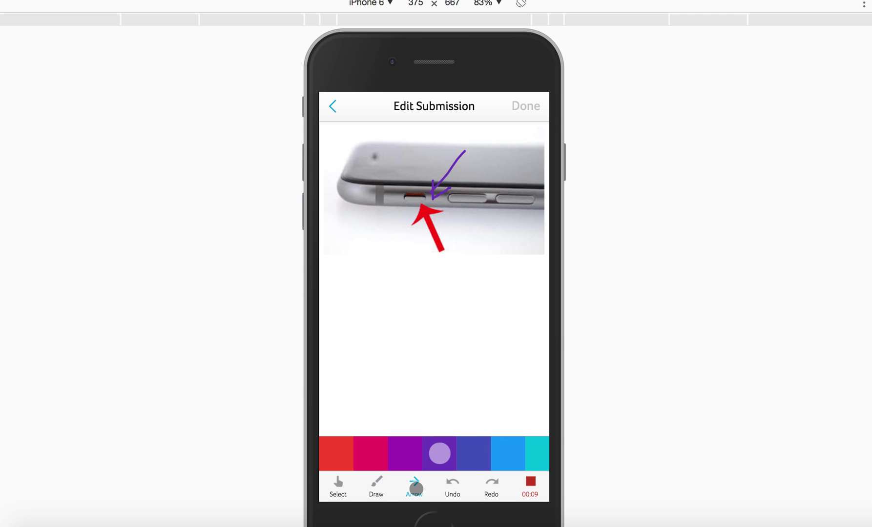
left_click(344, 451)
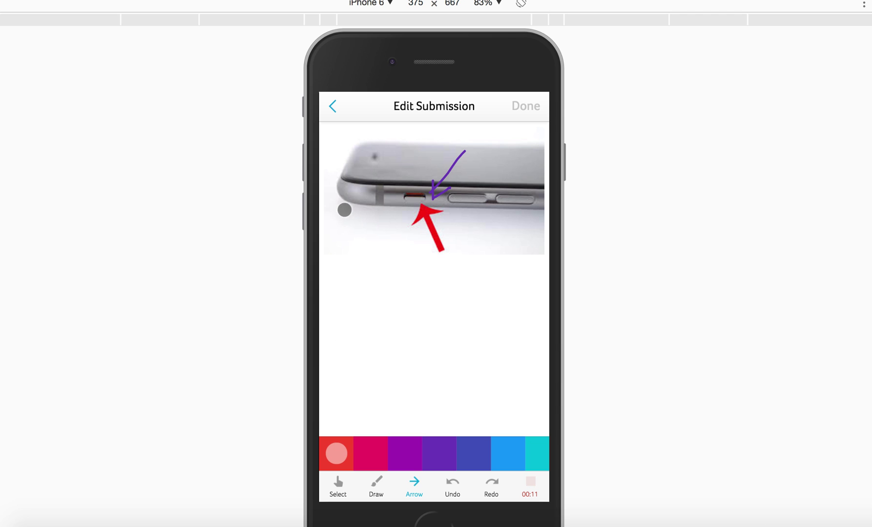
left_click_drag(361, 142, 421, 184)
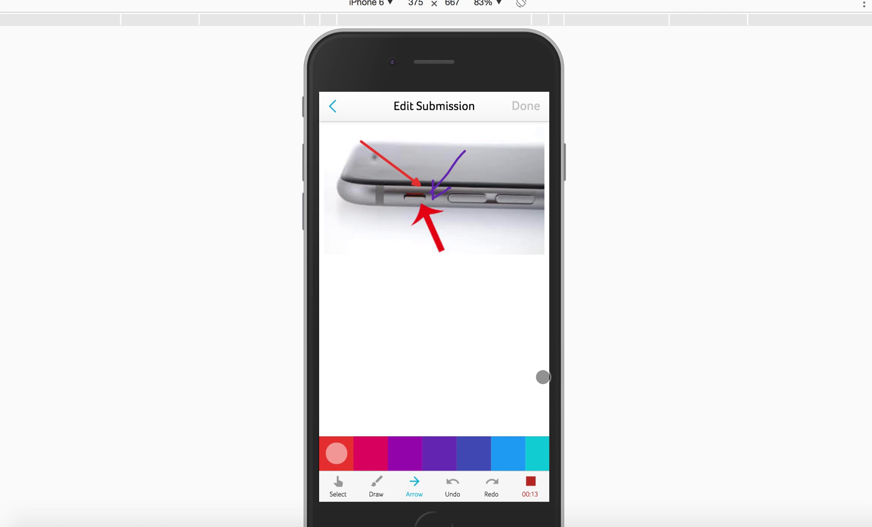
left_click(532, 486)
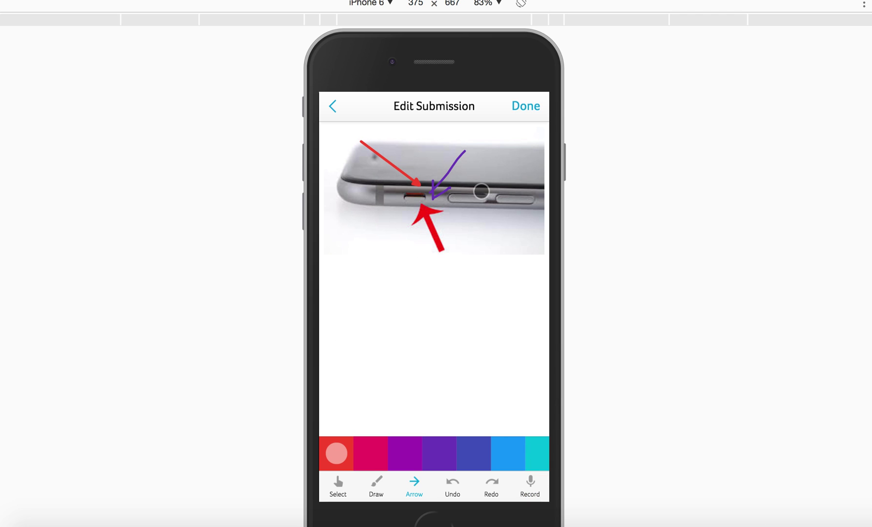
- Play back the audio note, confirm the annotated photo, and leave the student work draft without posting
left_click(342, 417)
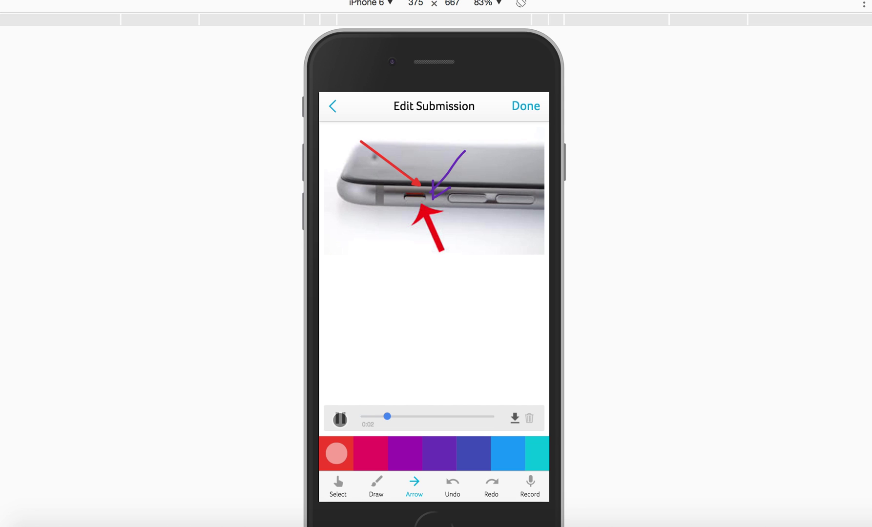
left_click(340, 419)
left_click(526, 105)
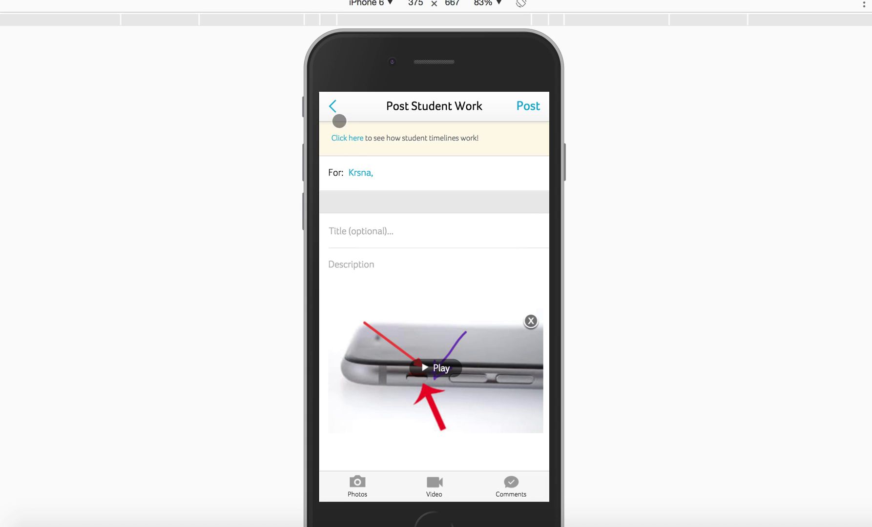
left_click(334, 108)
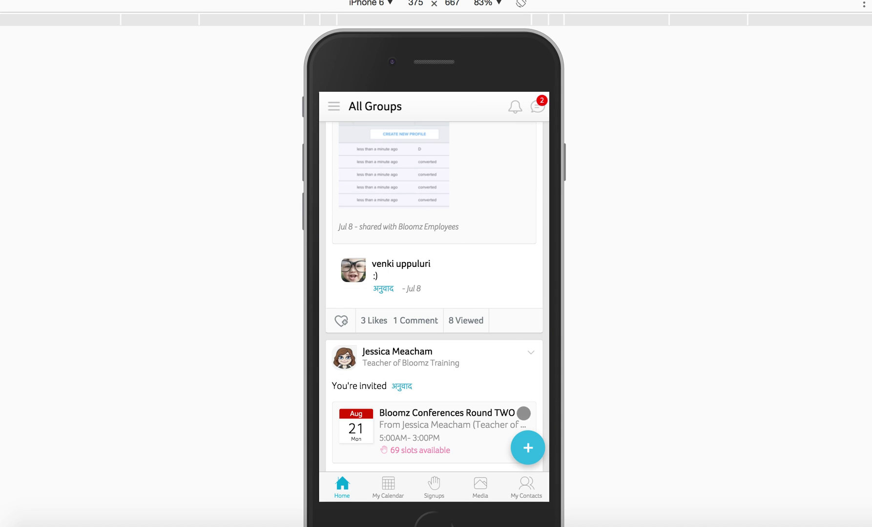
- Open Awards for New Class and give the last student in the first row the Teamwork and Participating well awards
left_click(529, 448)
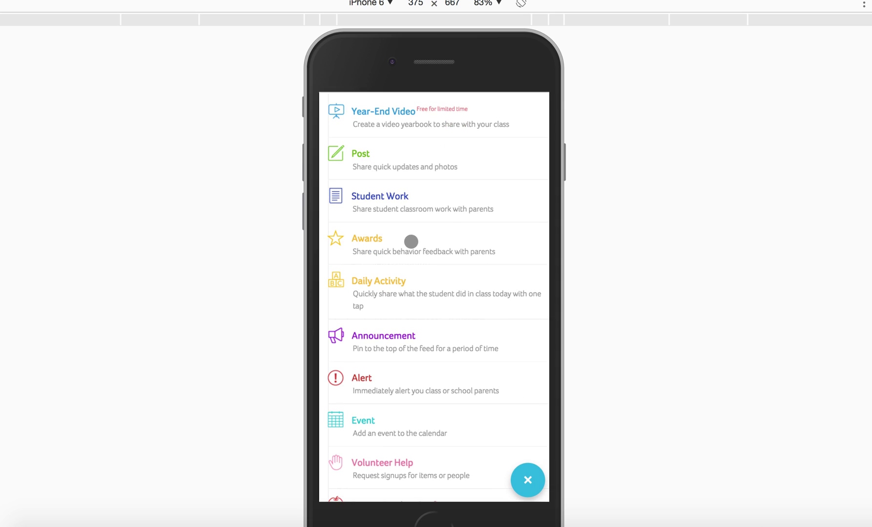
left_click(380, 248)
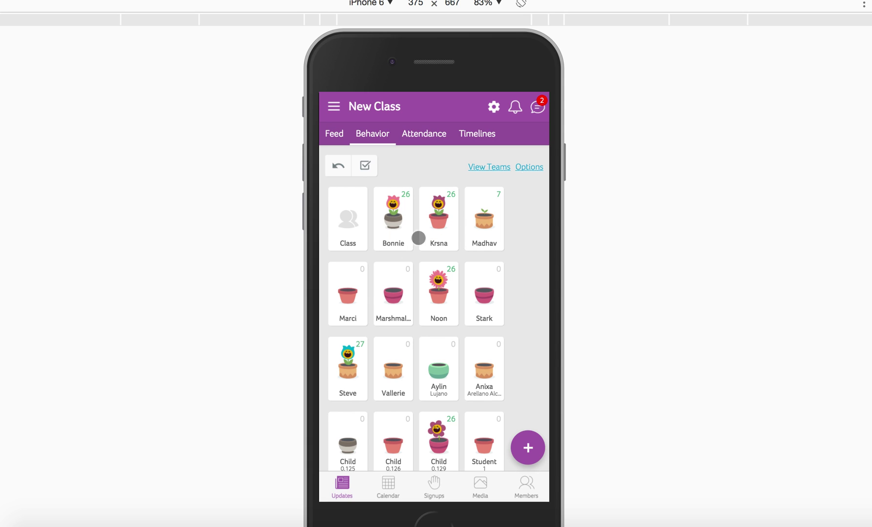
left_click(484, 219)
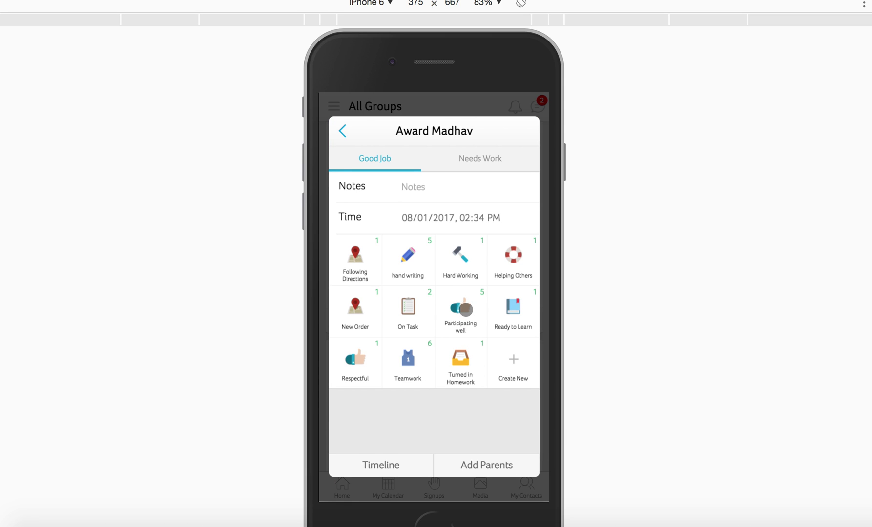
left_click(414, 361)
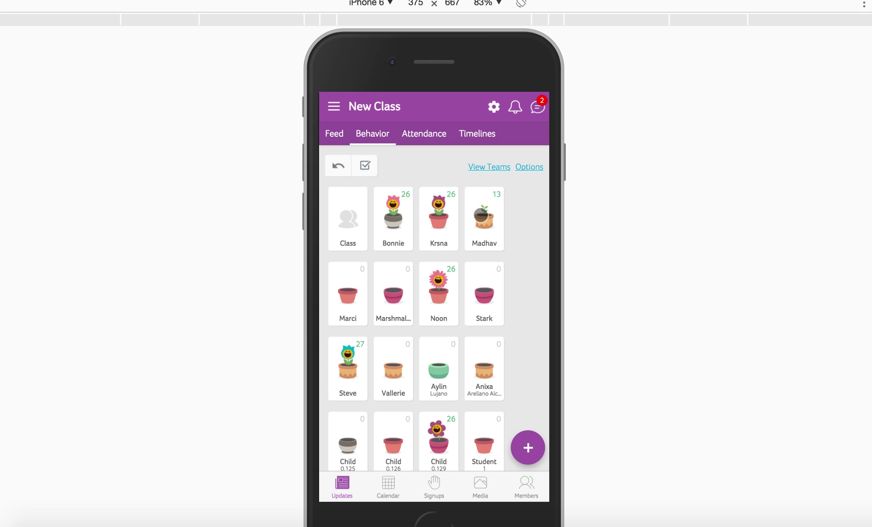
left_click(481, 216)
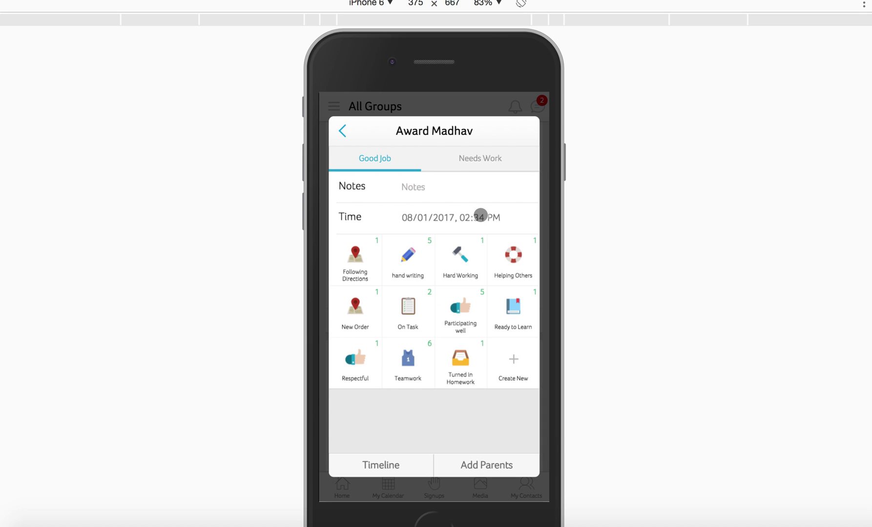
left_click(463, 311)
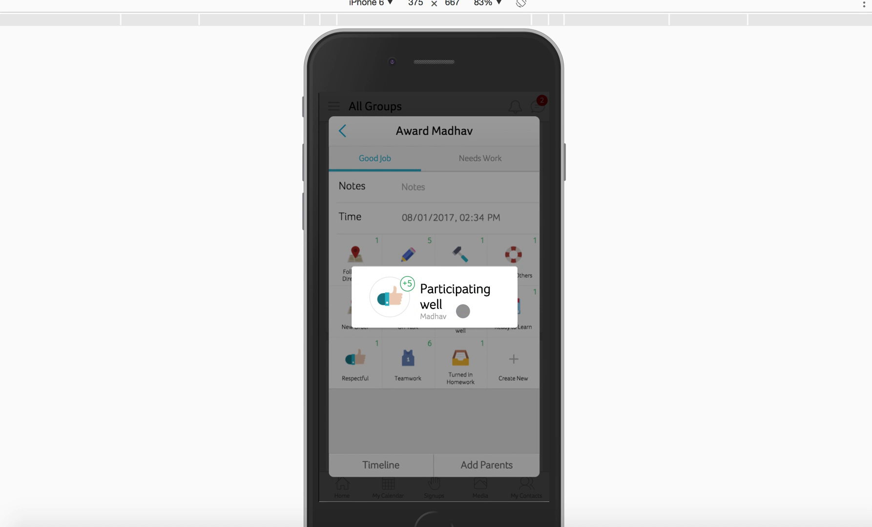
- Review the Needs Work behaviors available for the same student, and leave without giving any
left_click(484, 221)
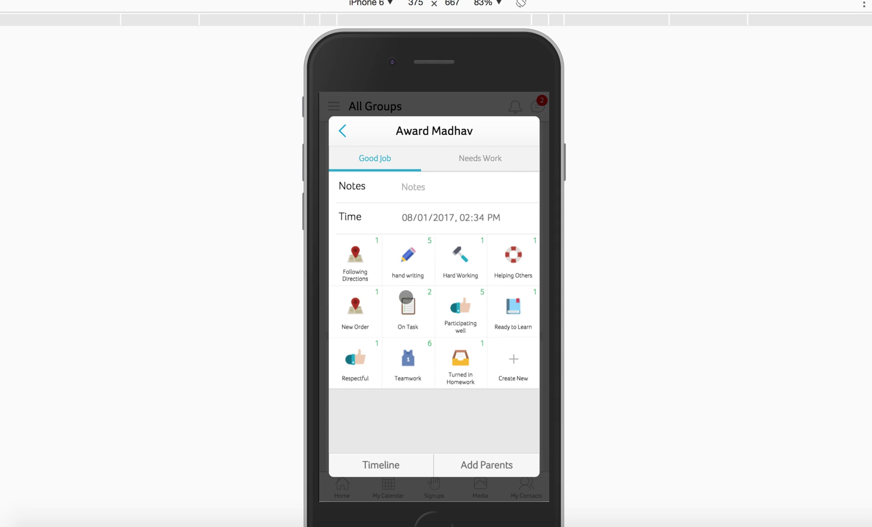
left_click(479, 160)
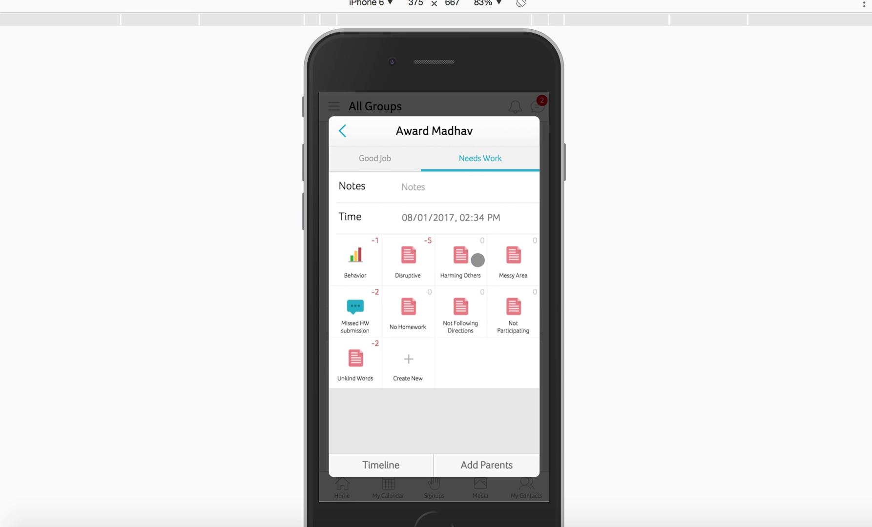
left_click(347, 133)
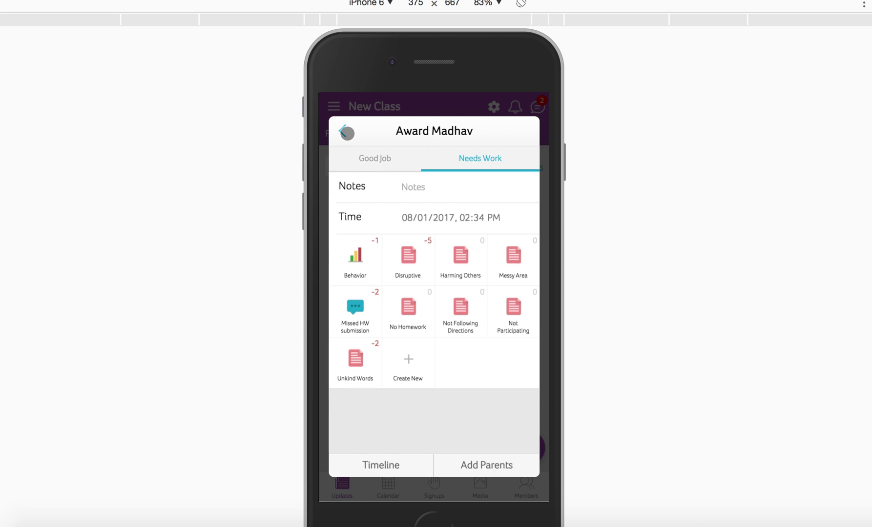
- Give the last student in the first row the hand writing and On Task awards
left_click(485, 201)
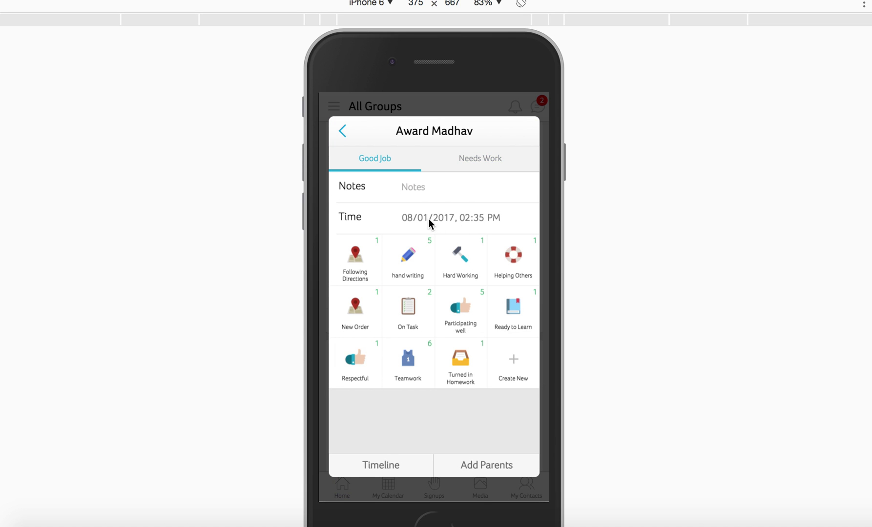
left_click(415, 249)
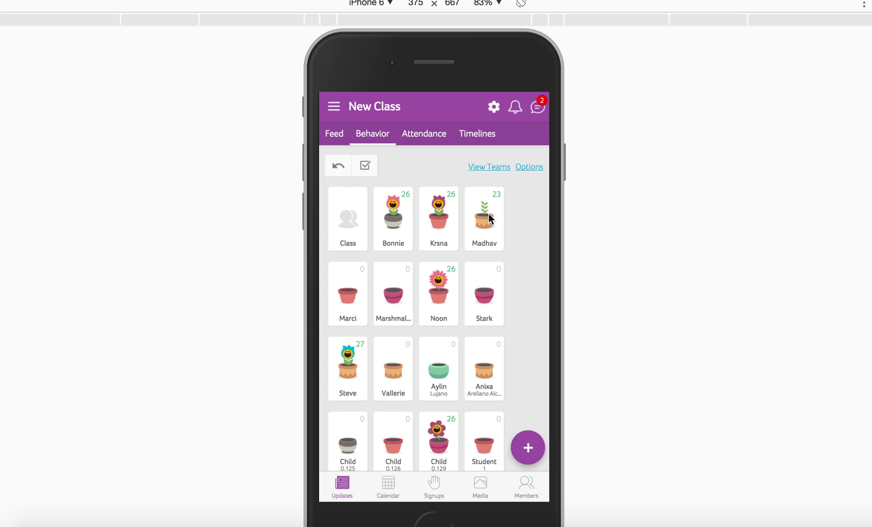
left_click(488, 214)
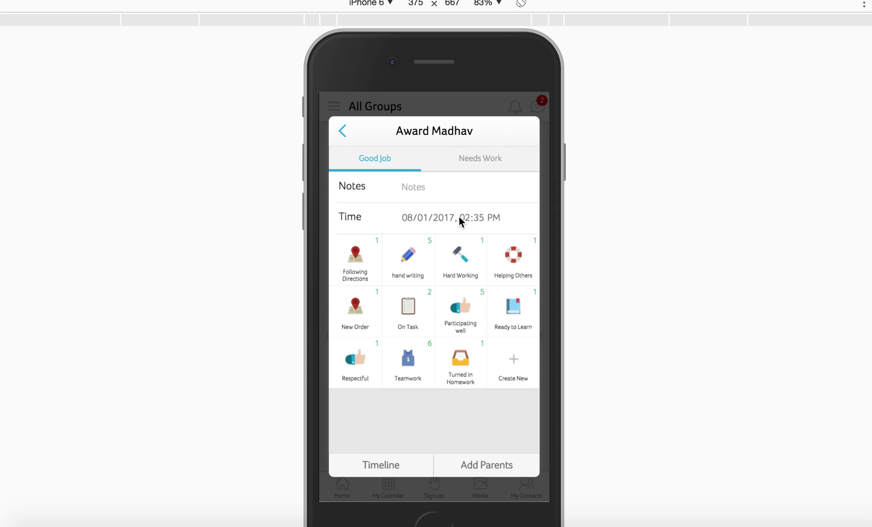
left_click(415, 308)
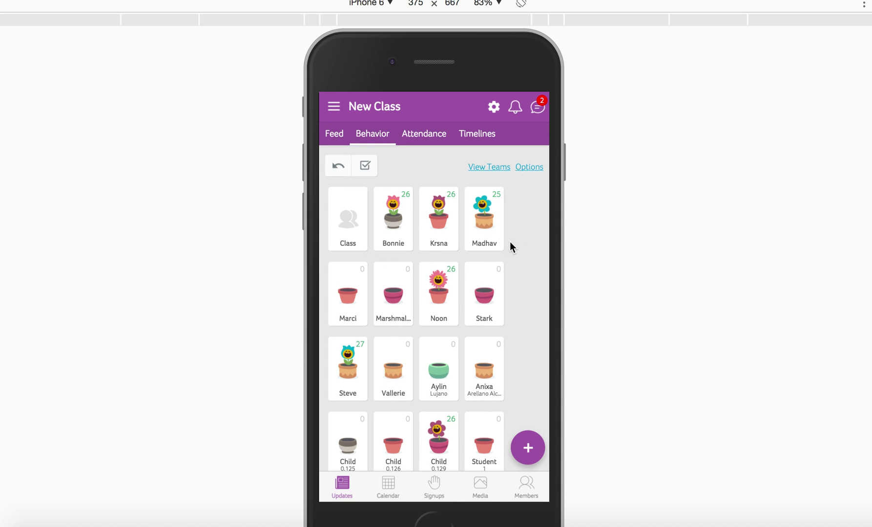
- Review the awards on that student's timeline and open the goal details of the second earned flower
left_click(485, 220)
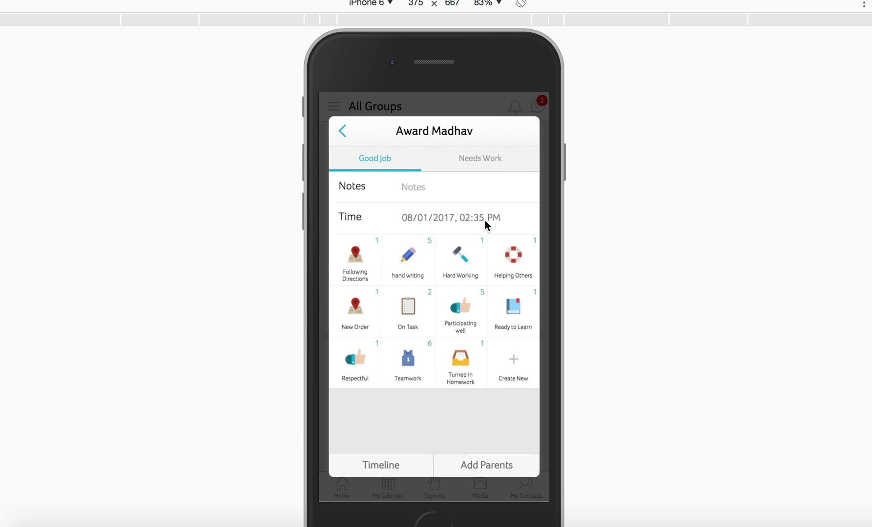
left_click(372, 465)
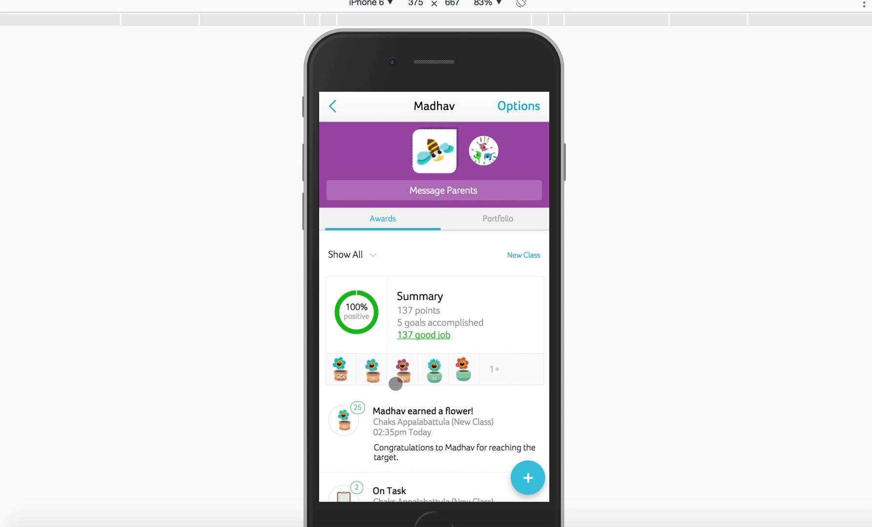
scroll(419, 334, "down", 2)
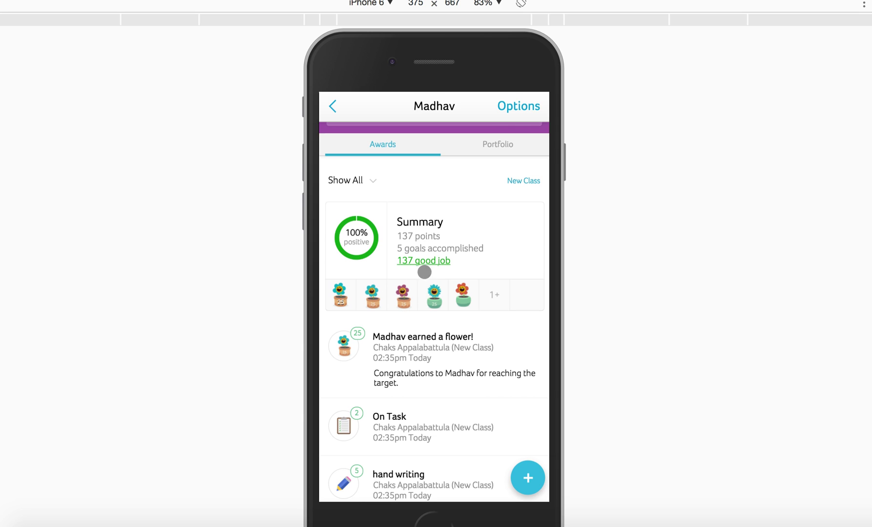
scroll(407, 313, "down", 2)
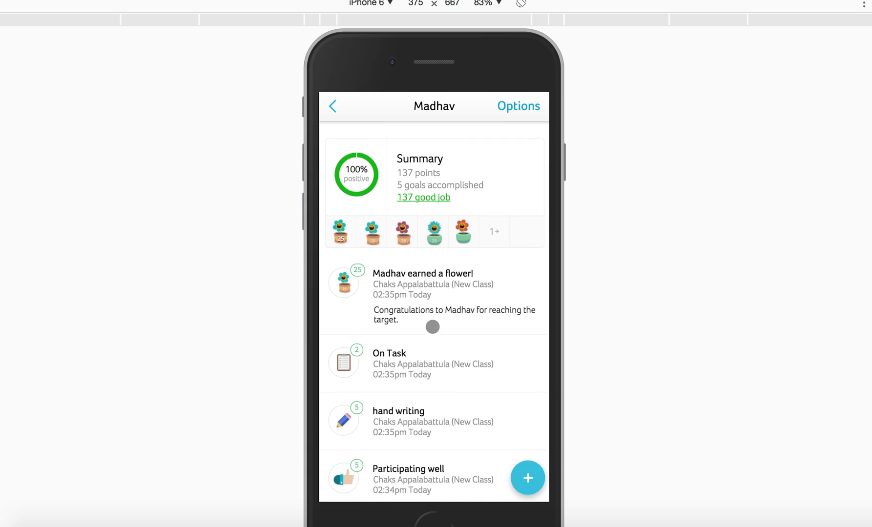
left_click(374, 229)
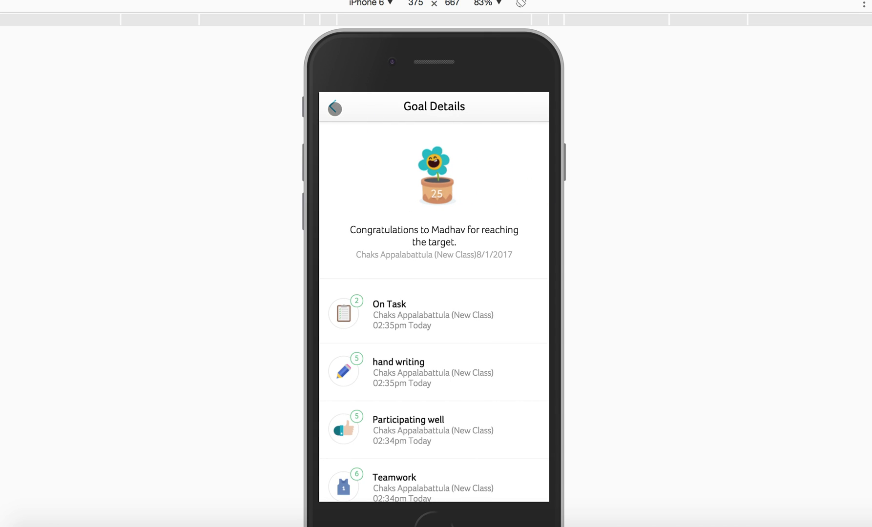
- Leave the goal details and the student's award views, and return to the All Groups feed
left_click(334, 108)
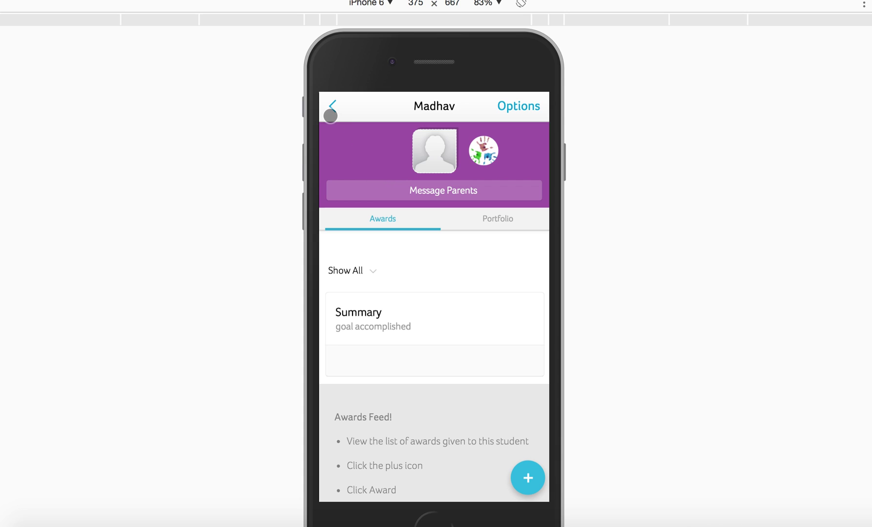
left_click(333, 107)
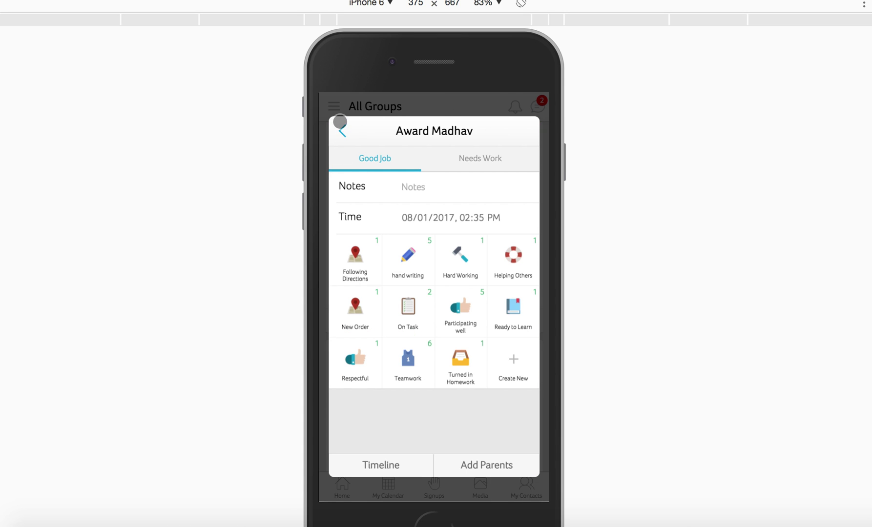
left_click(343, 130)
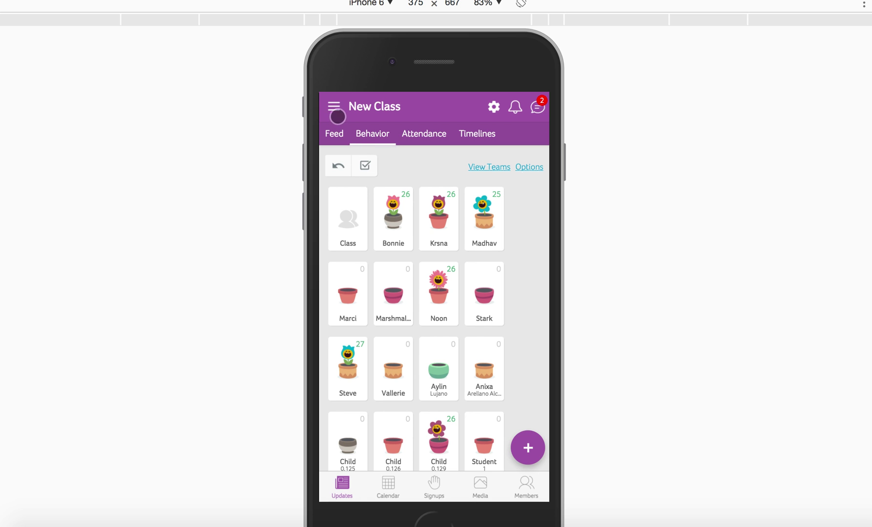
left_click(337, 115)
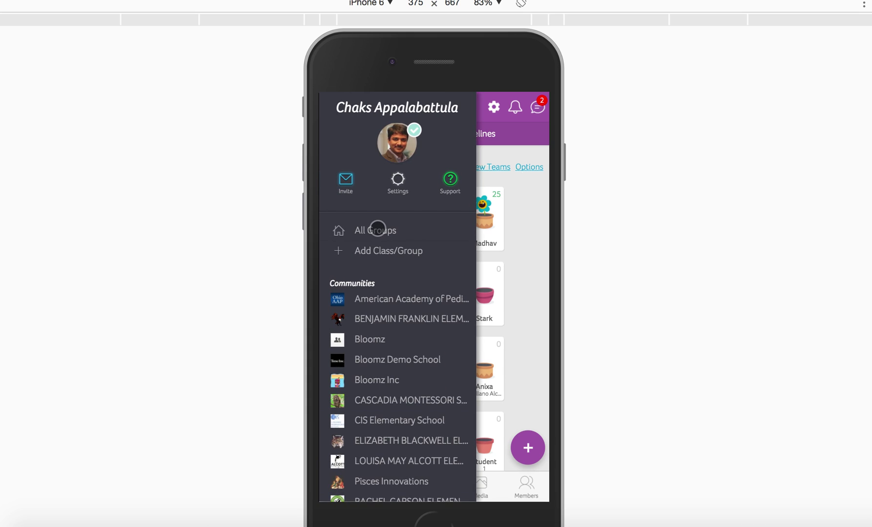
left_click(378, 229)
- Open Daily Activity for Bears - Infant Room and bring up the activity choices for the first child
left_click(529, 447)
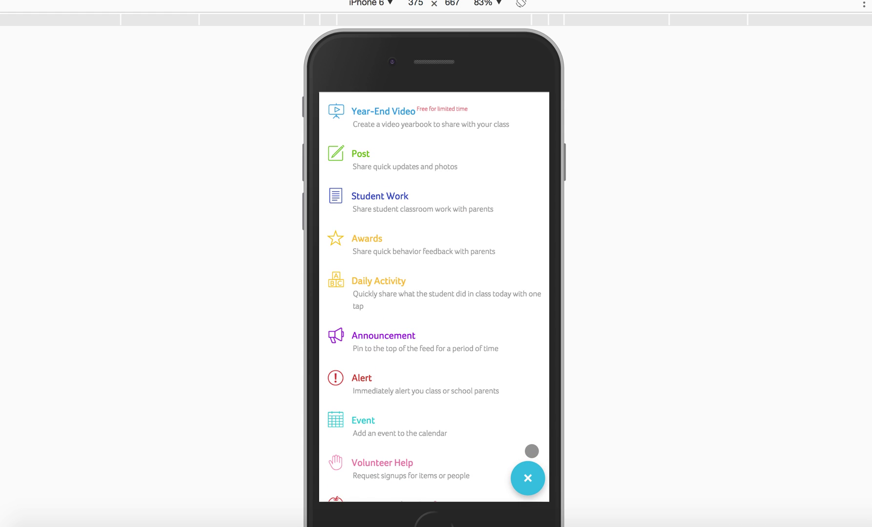
left_click(396, 293)
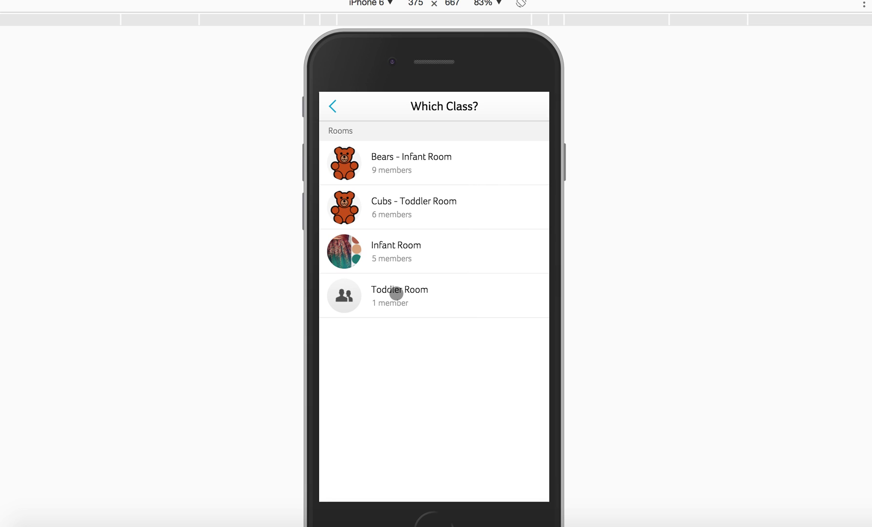
left_click(412, 167)
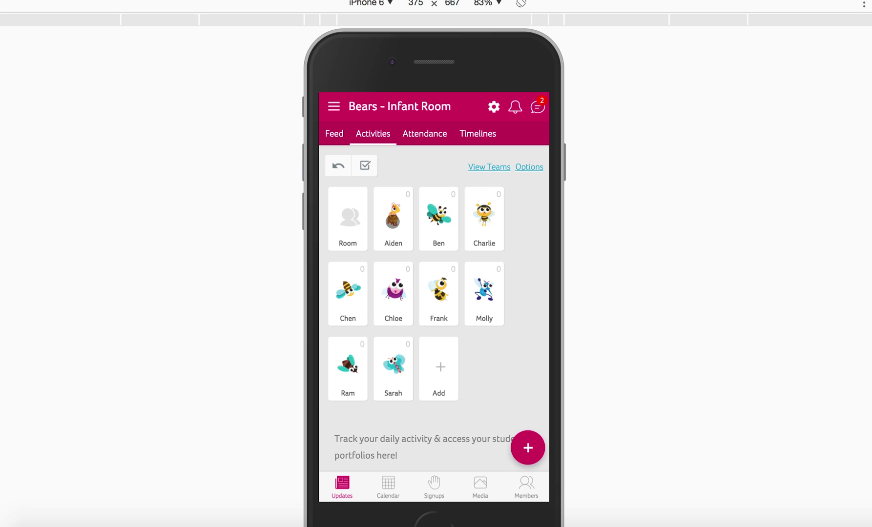
left_click(393, 220)
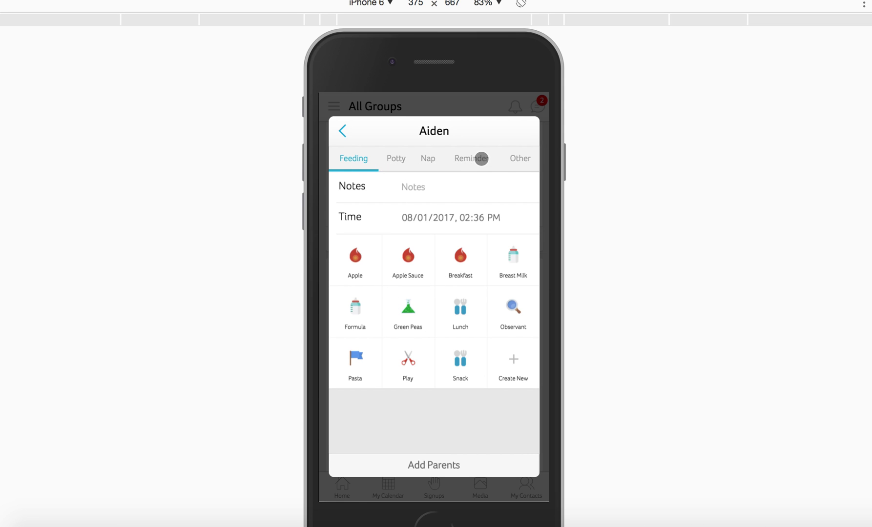
- Review the child's Reminder, Other, Nap and Potty activity choices, ending on the Feeding category
left_click(482, 158)
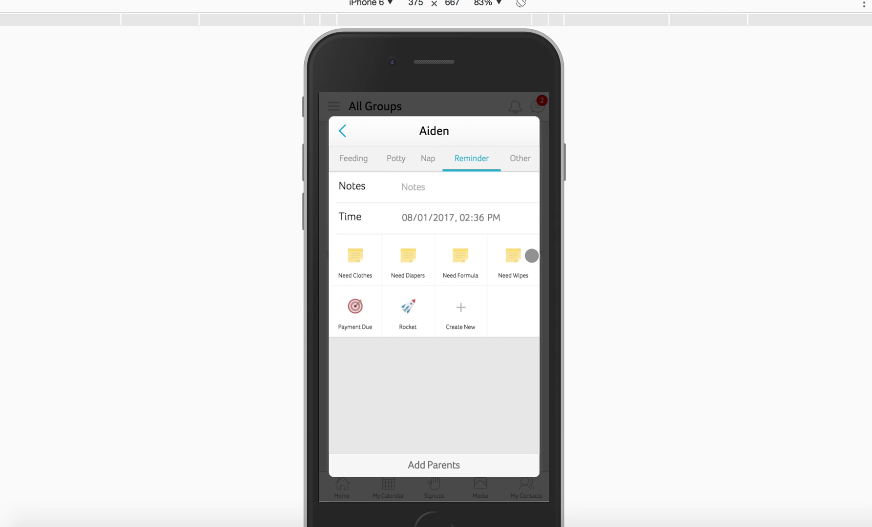
left_click(520, 157)
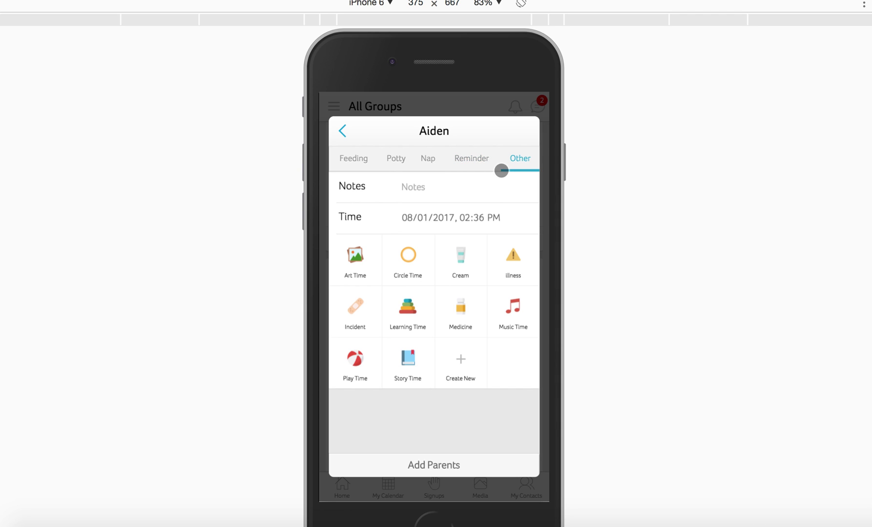
left_click(469, 159)
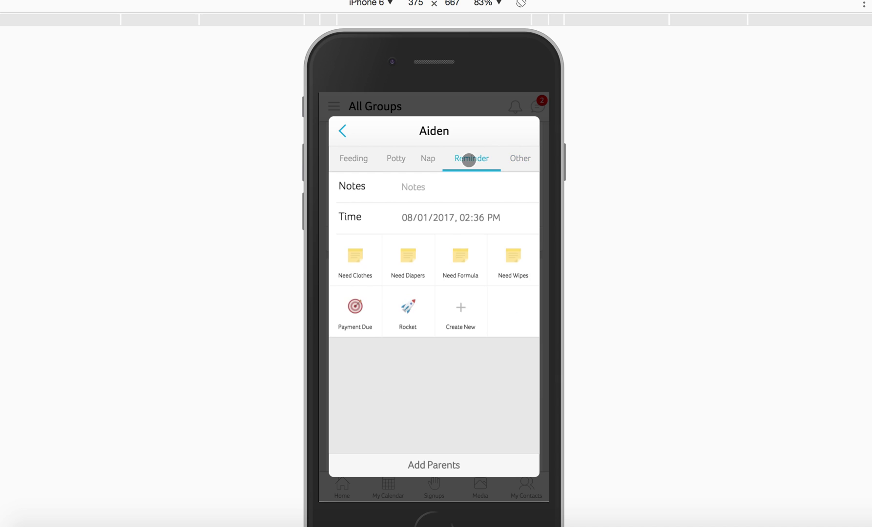
left_click(432, 162)
left_click(395, 163)
left_click(360, 164)
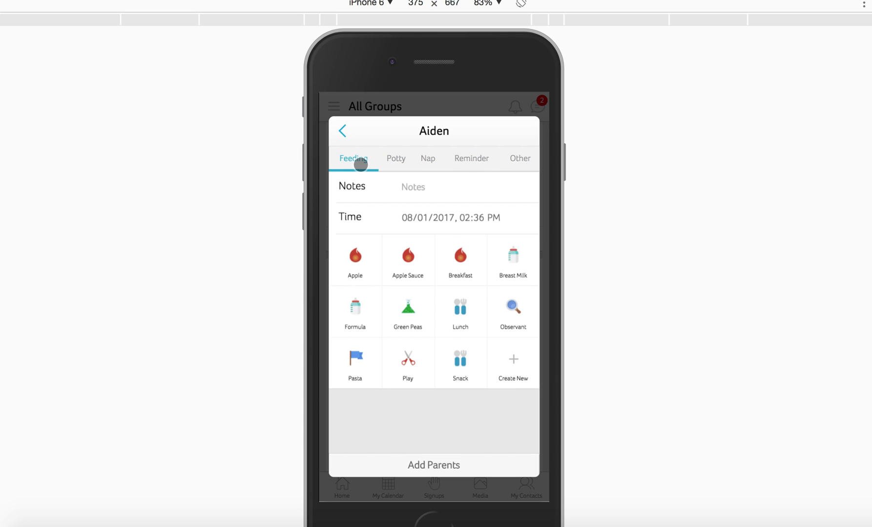
- Record the Apple feeding activity for the first child, check the child's activity timeline, and return to the All Groups feed
left_click(360, 273)
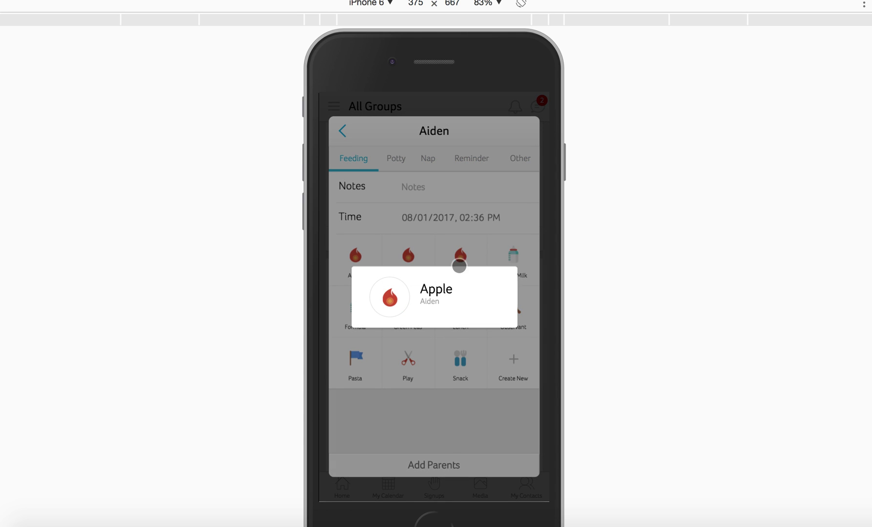
left_click(346, 132)
left_click(345, 132)
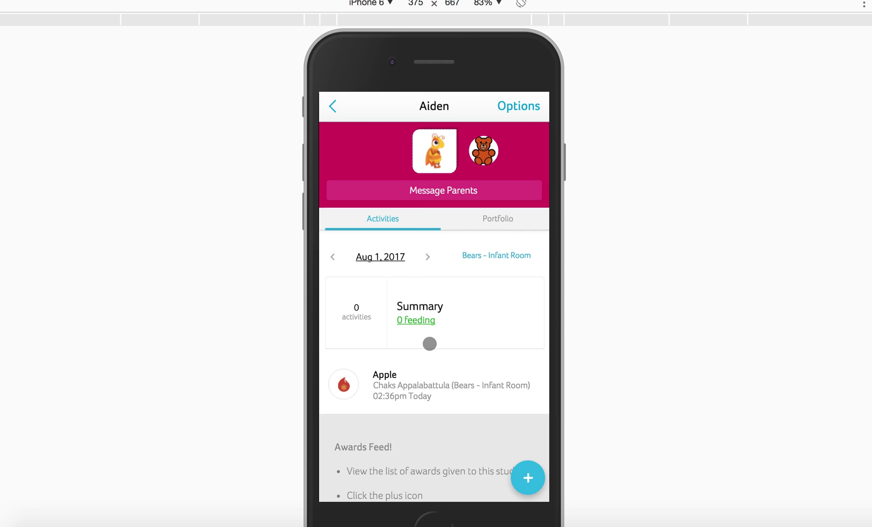
left_click(334, 107)
left_click(334, 107)
left_click(380, 234)
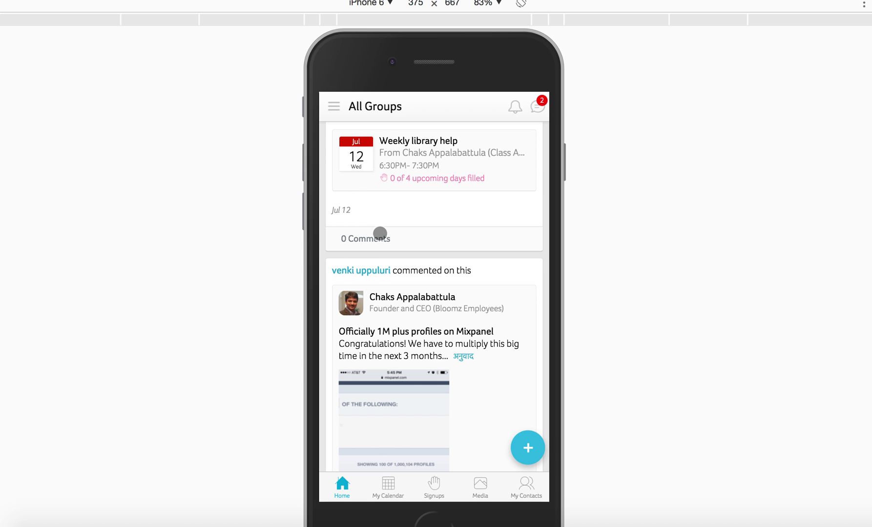
- Examine the new announcement form, leave it without posting, and look at the announcements heading the All Groups feed
left_click(525, 454)
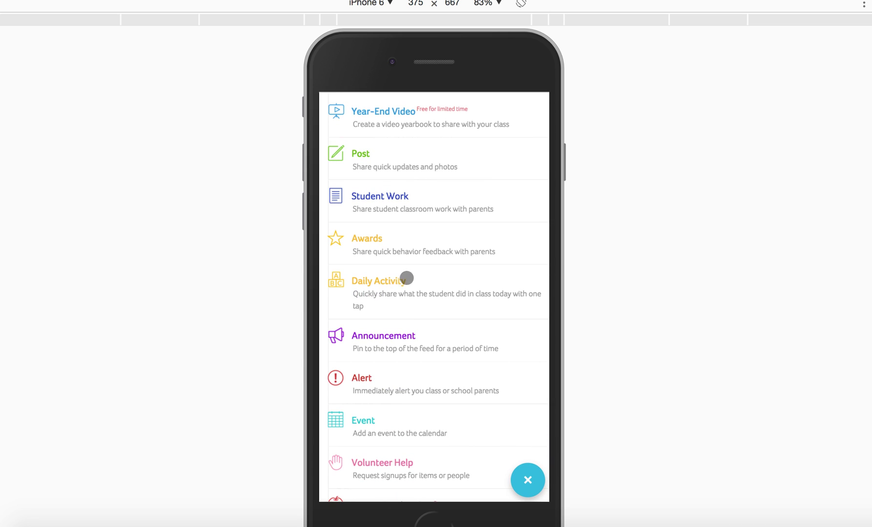
scroll(406, 304, "down", 2)
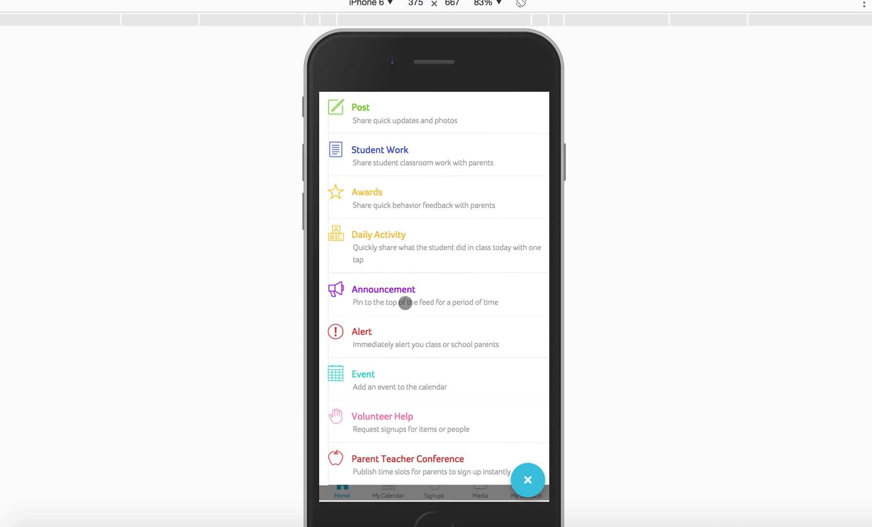
left_click(405, 303)
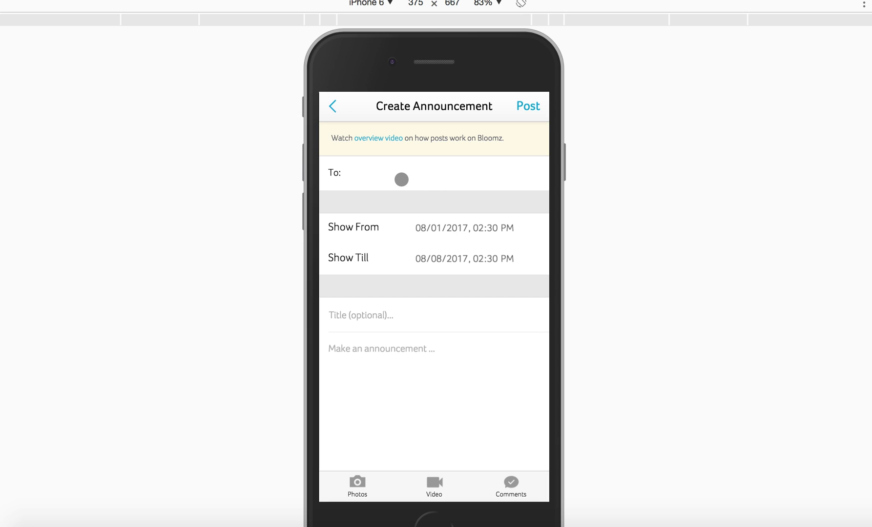
left_click(335, 108)
scroll(419, 202, "down", 20)
scroll(419, 201, "up", 20)
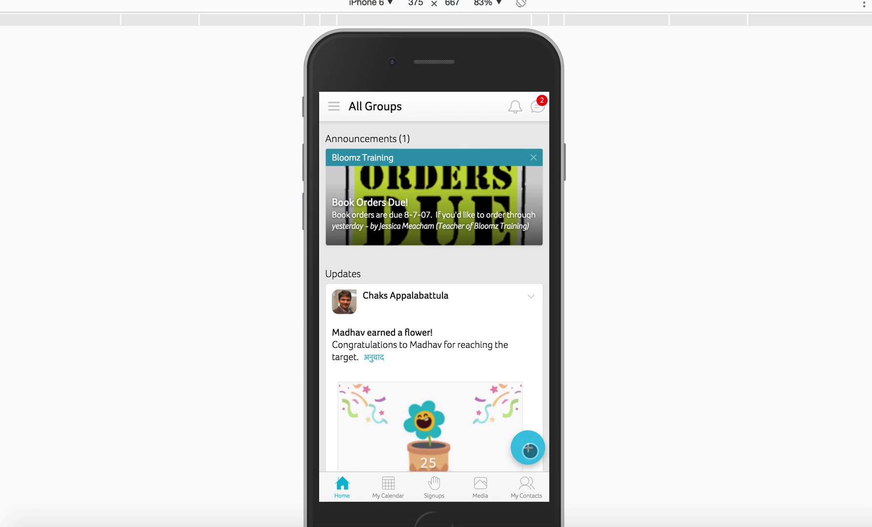
- Continue to the new alert form, examine its fields, and go back to the feed without posting
left_click(530, 450)
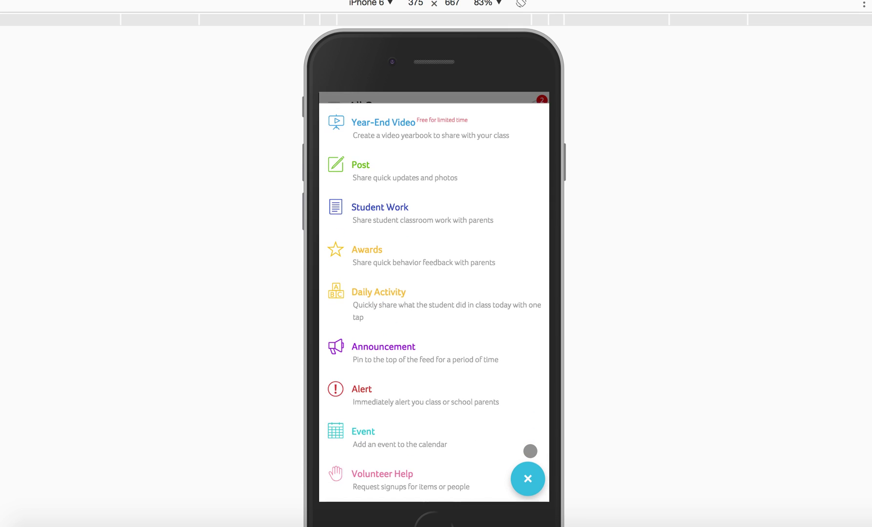
left_click(380, 385)
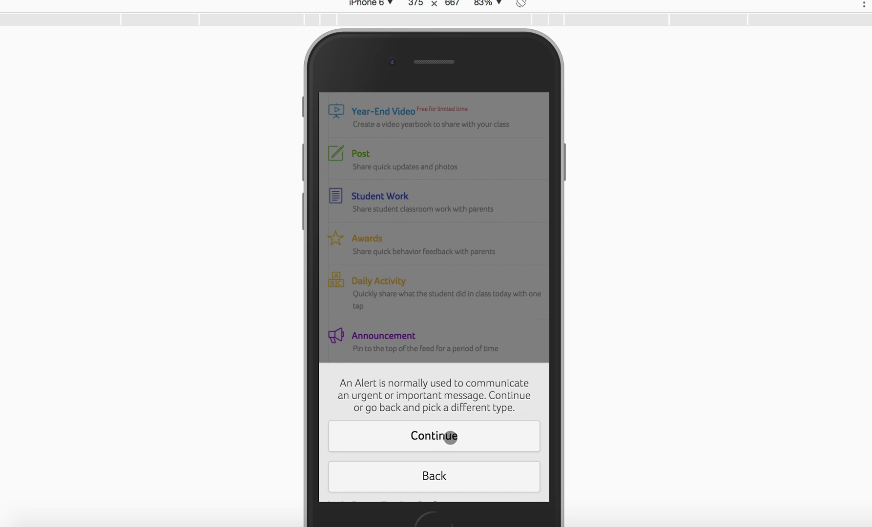
left_click(442, 438)
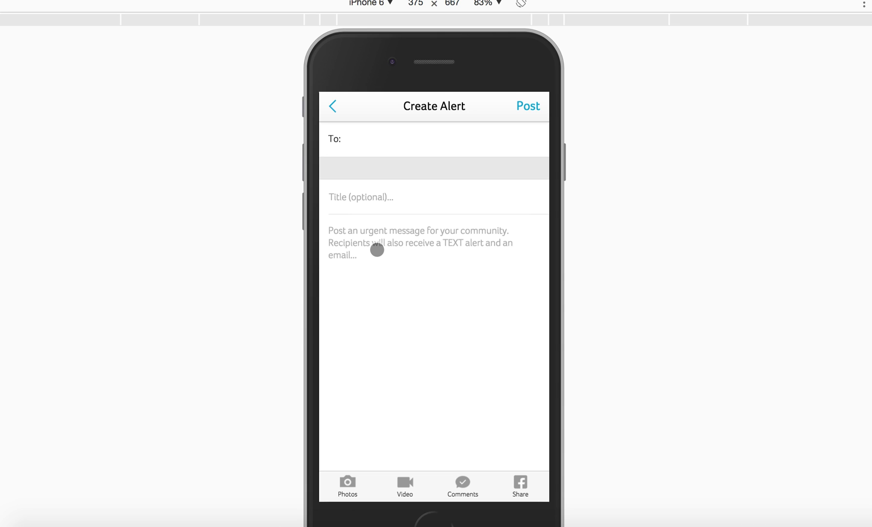
left_click(333, 105)
right_click(410, 300)
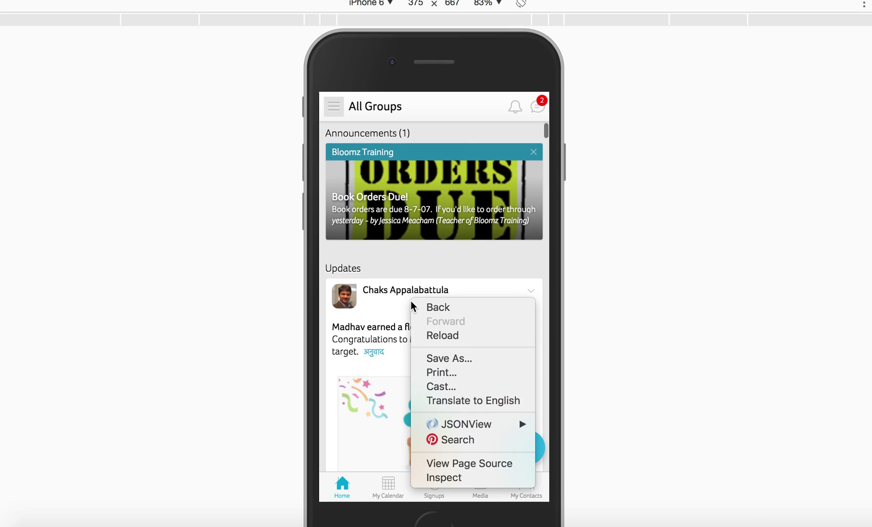
left_click(407, 274)
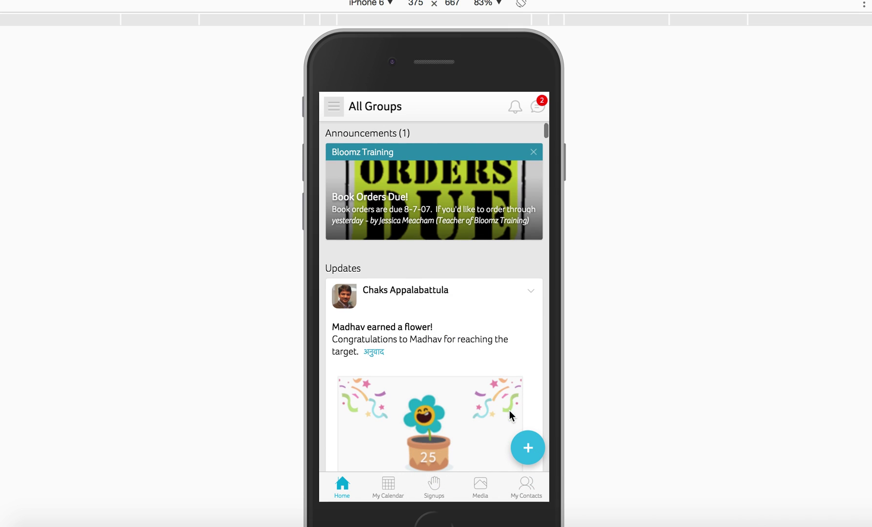
- Start a new calendar event titled "vback to school night"
left_click(527, 450)
right_click(466, 371)
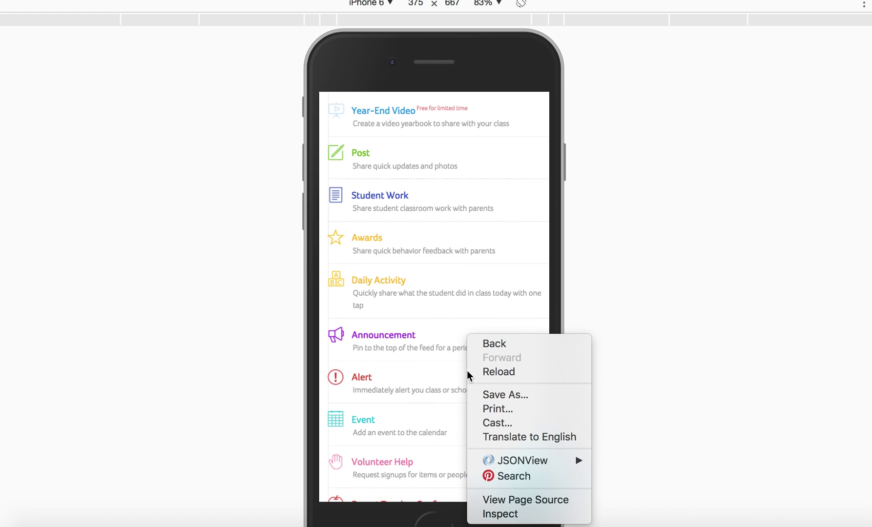
left_click(586, 271)
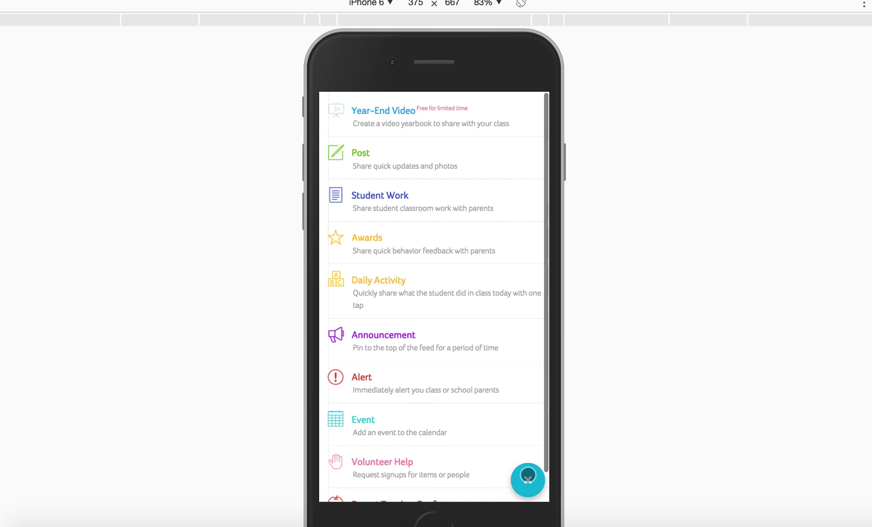
scroll(455, 385, "down", 1)
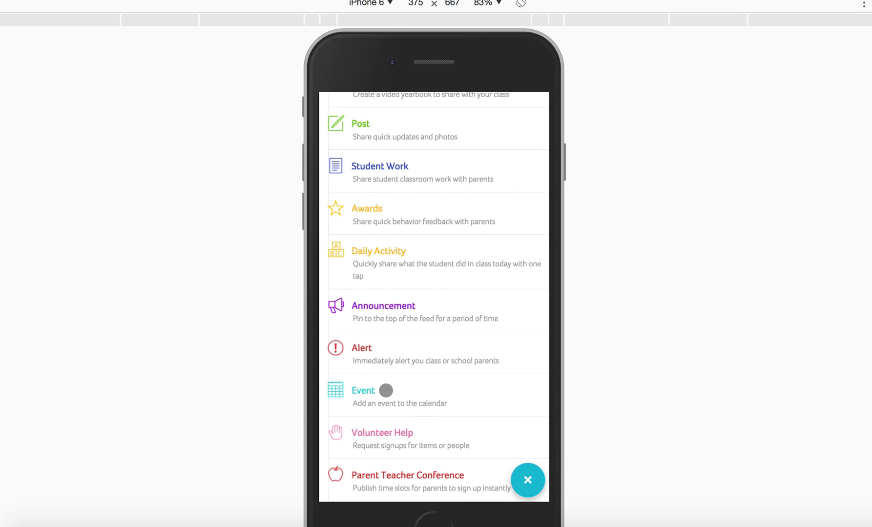
left_click(371, 398)
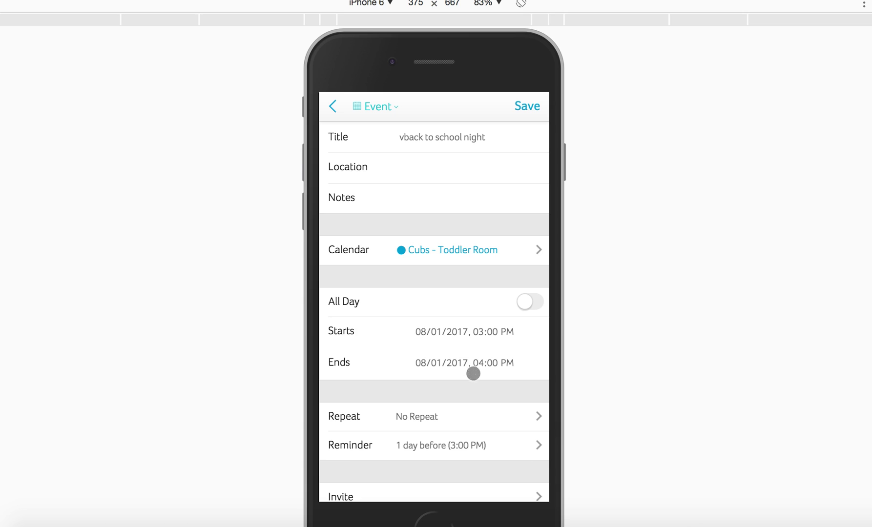
- Set the event to repeat weekly on Tuesday and Friday, and leave the event form without saving
left_click(420, 420)
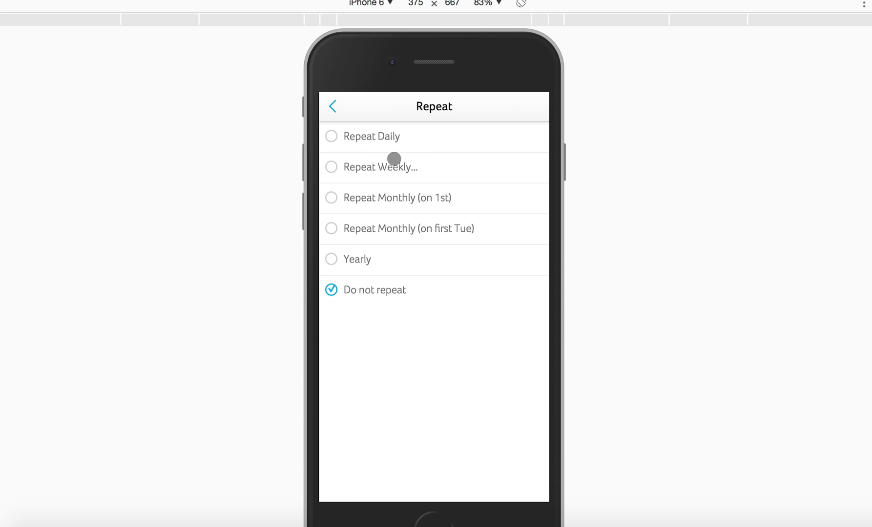
left_click(353, 172)
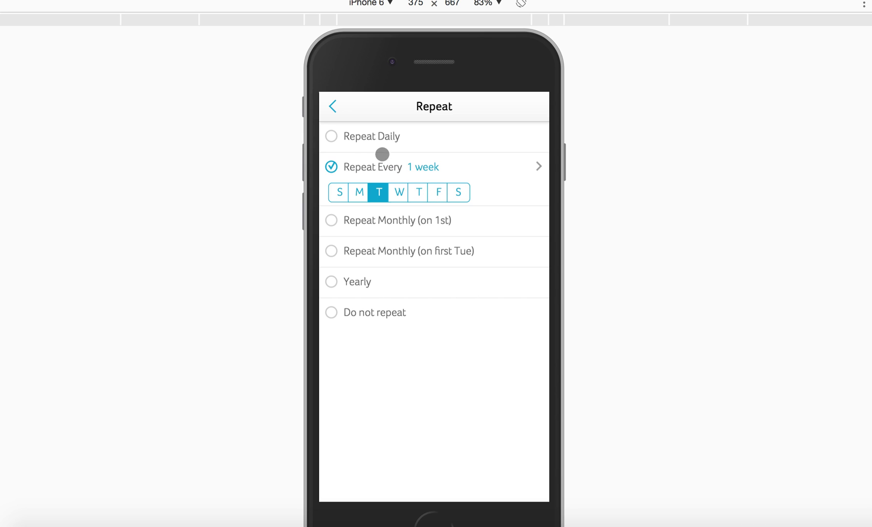
left_click(334, 106)
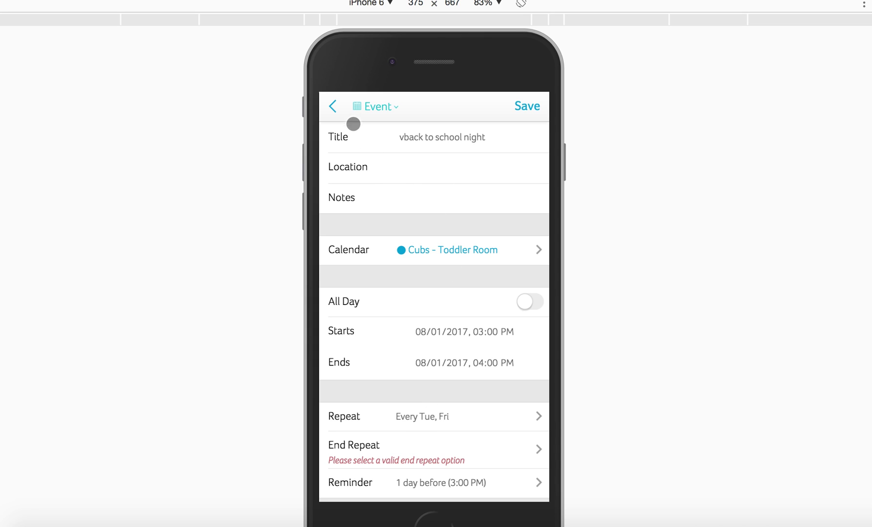
left_click(332, 107)
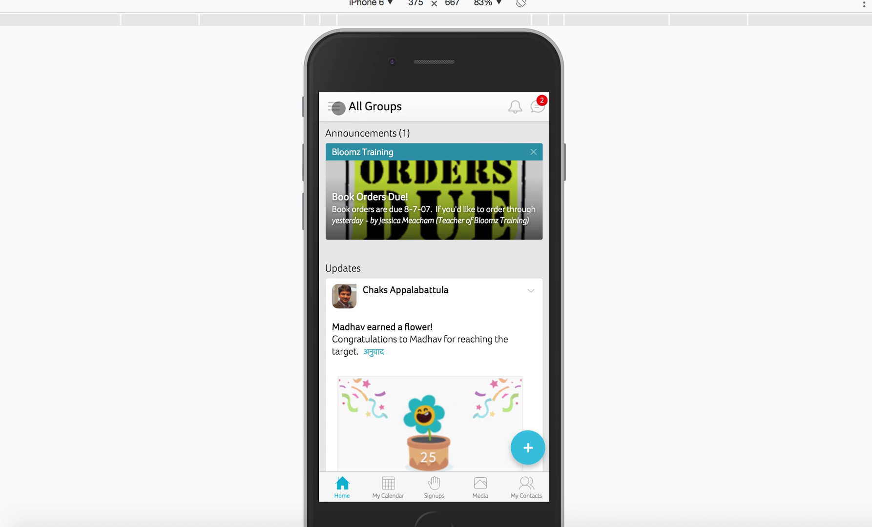
- Open the CIS Elementary School community from the list of communities
left_click(335, 106)
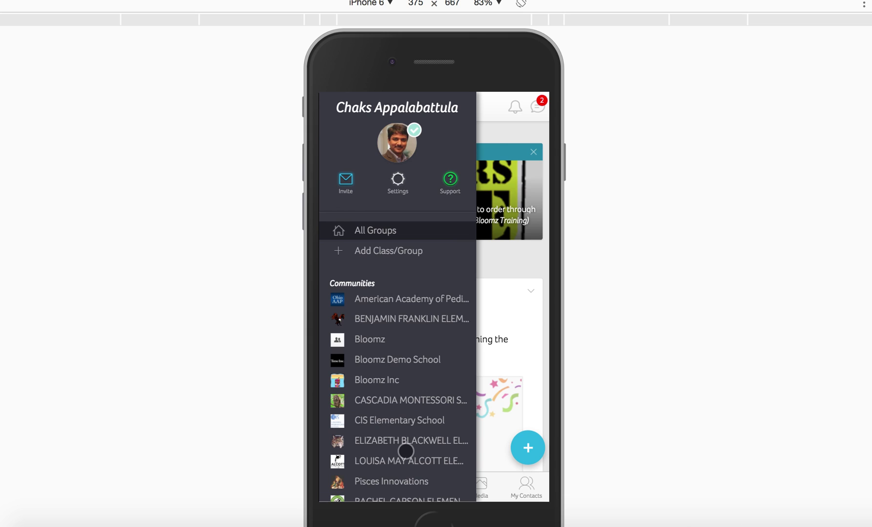
scroll(406, 452, "down", 2)
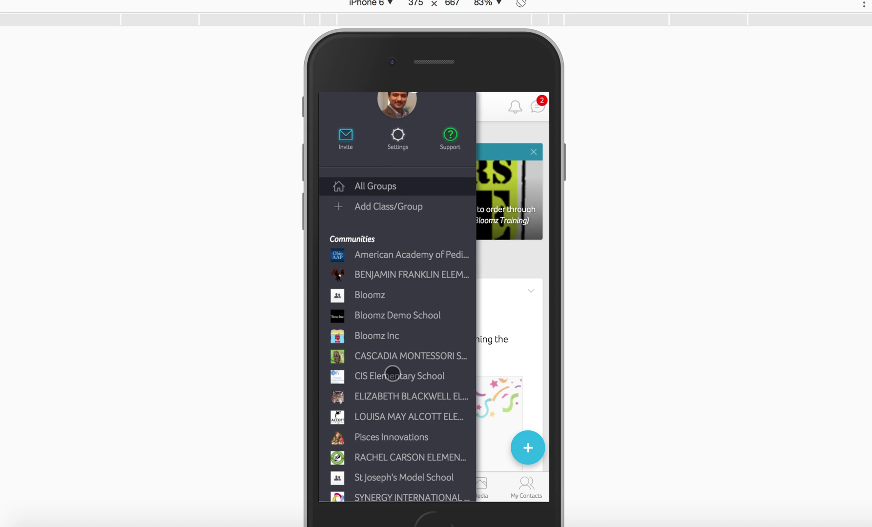
left_click(389, 376)
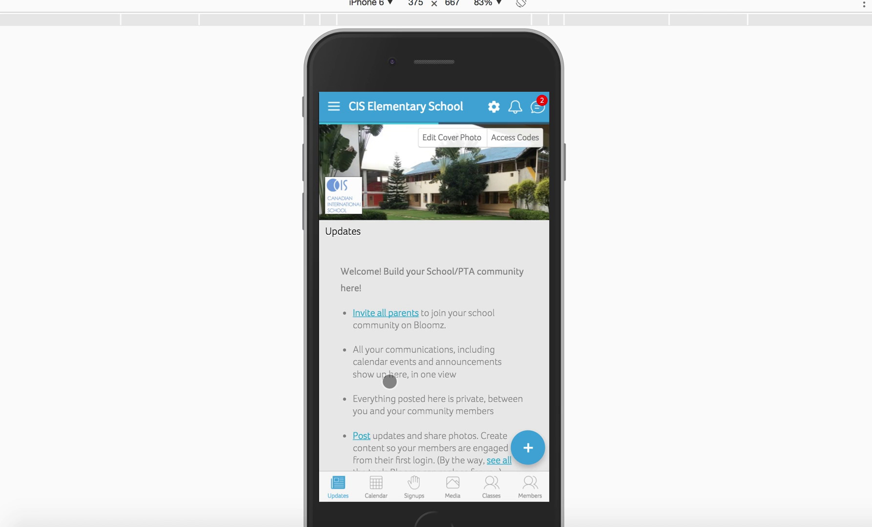
- Examine the community's general settings and calendar import details, and return to its updates without making changes
left_click(494, 111)
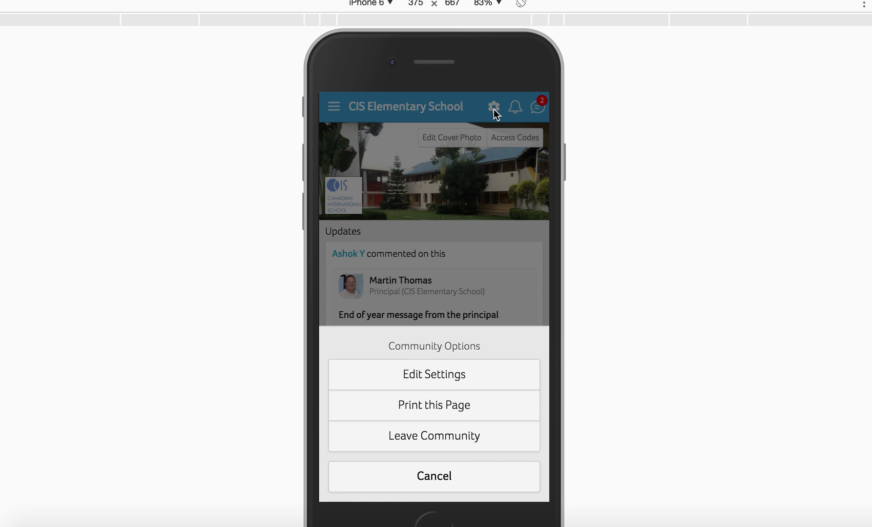
left_click(420, 374)
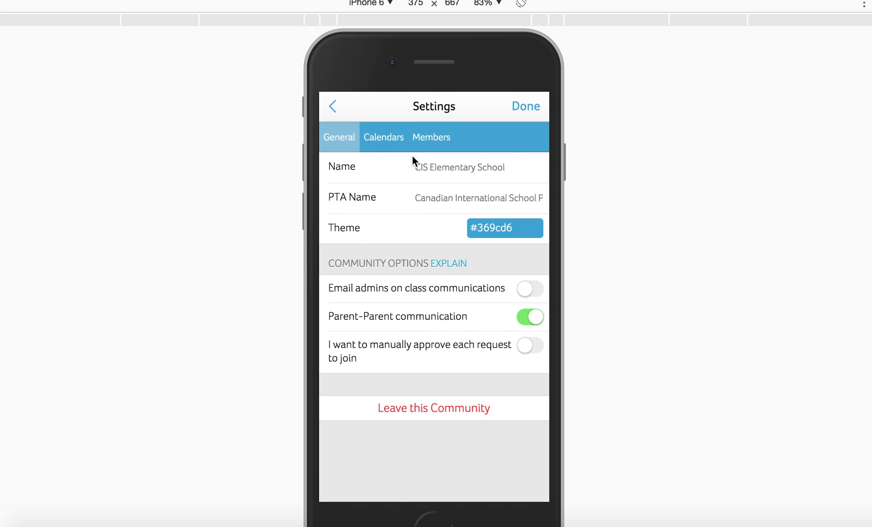
left_click(378, 142)
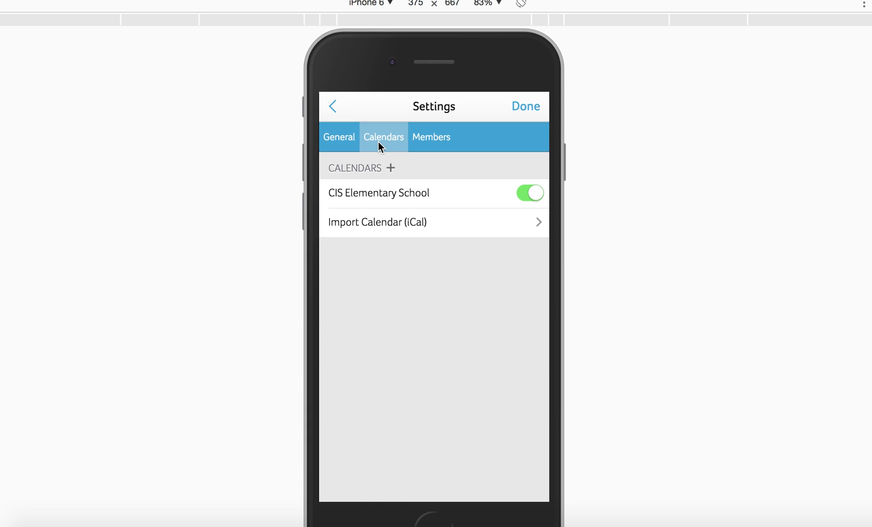
left_click(375, 194)
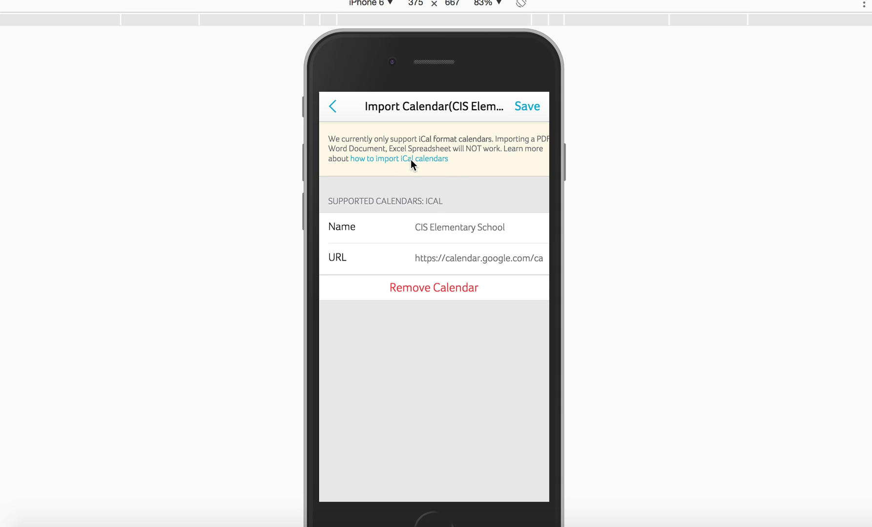
left_click(334, 109)
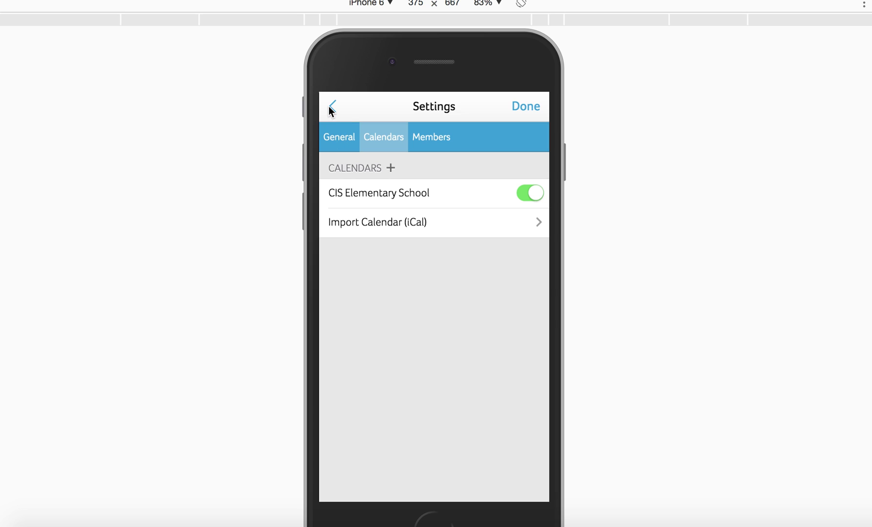
left_click(329, 107)
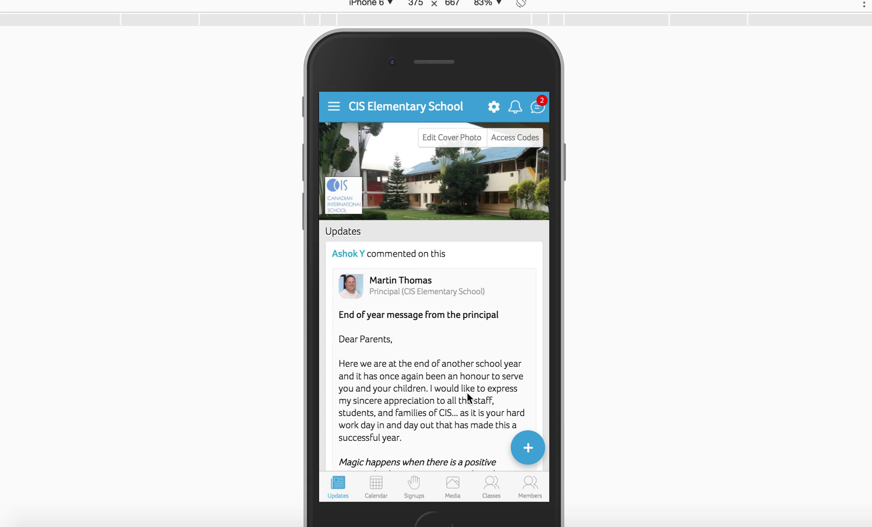
- Return to the All Groups feed and start a new Volunteer Help request
left_click(329, 110)
left_click(366, 188)
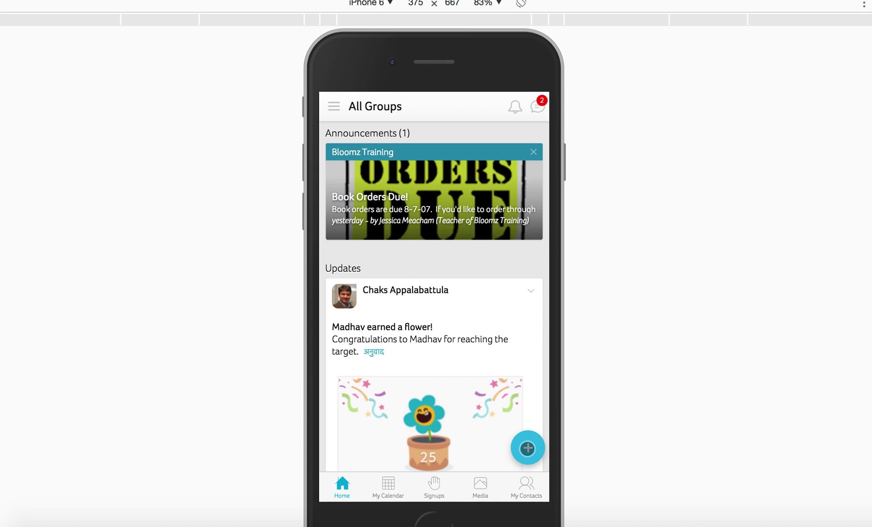
left_click(528, 448)
scroll(430, 420, "down", 3)
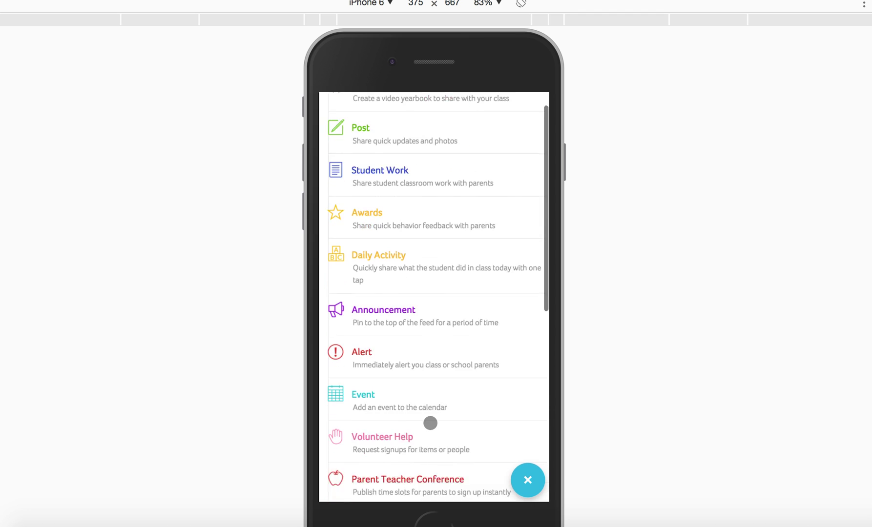
left_click(396, 306)
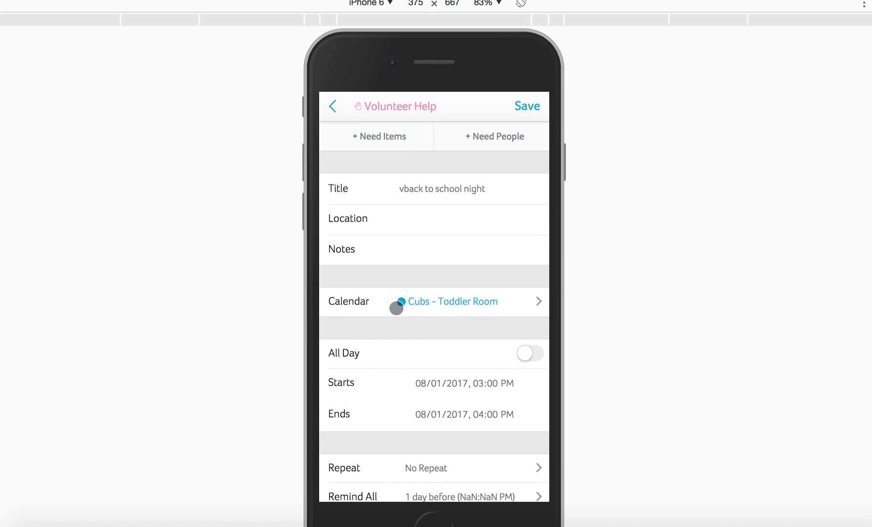
- Request 20 cookies and 2 chips packets as needed items in the volunteer sign-up
left_click(376, 139)
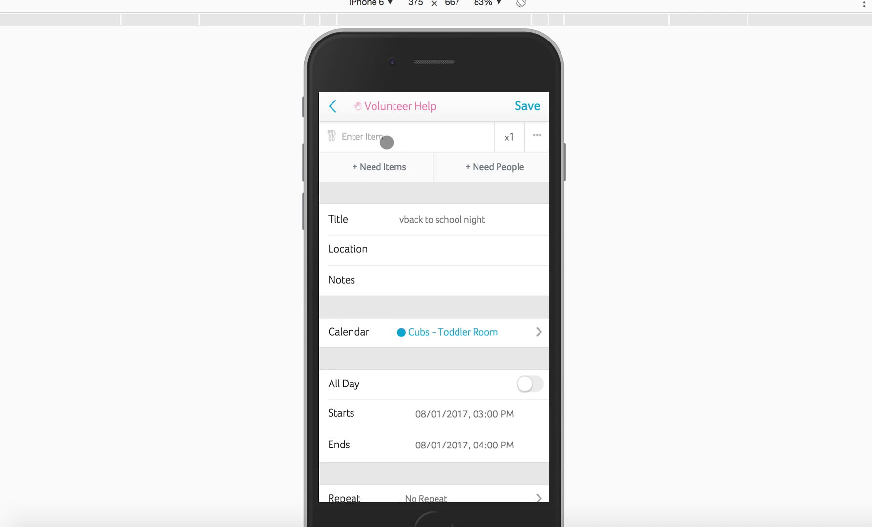
type("cookies")
key("Tab")
type("20")
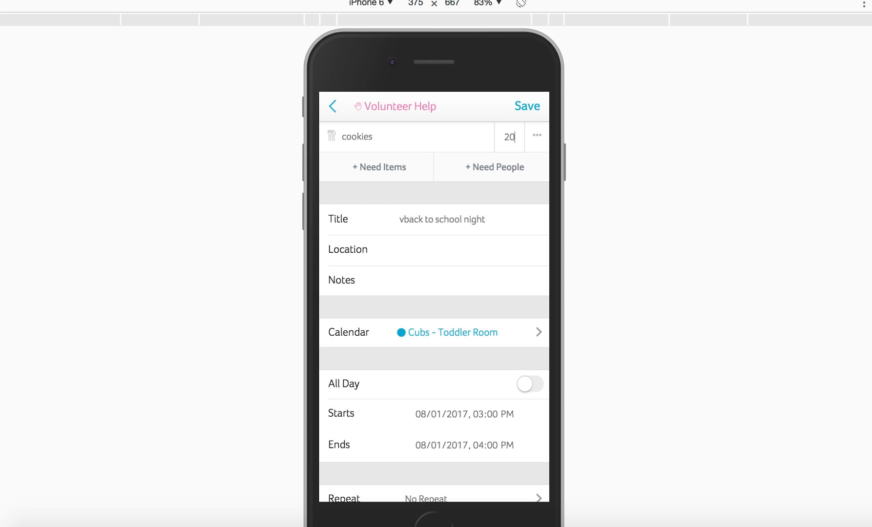
left_click(396, 176)
left_click(377, 168)
type("chip")
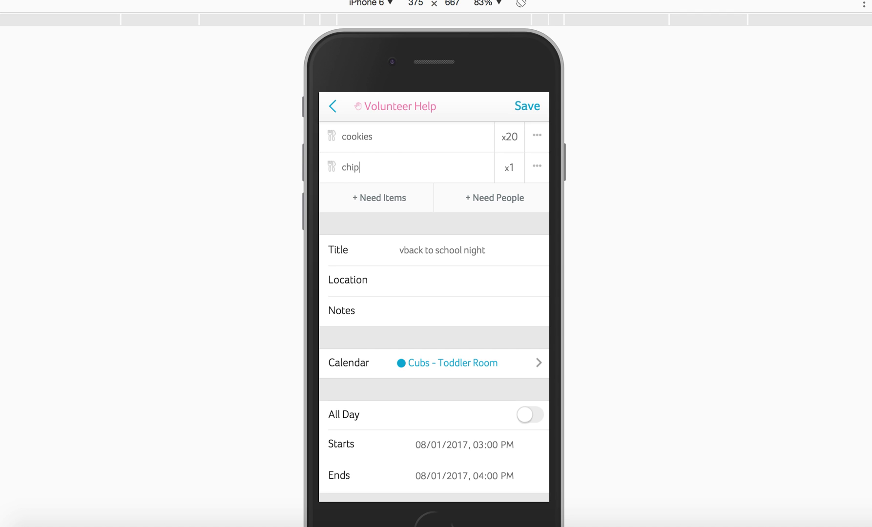
type("s packets")
key("Tab")
type("2")
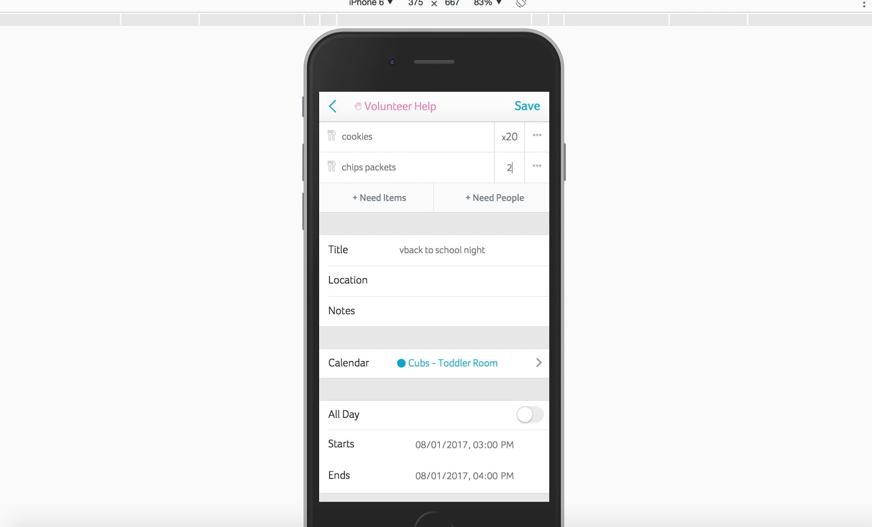
- Request 2 people for setup and 3 people for cleanup in the volunteer sign-up
left_click(492, 198)
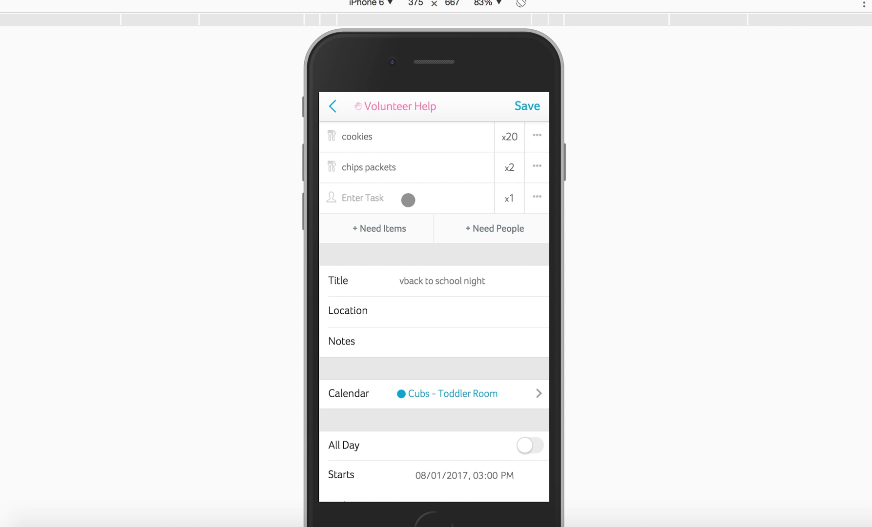
type("sepu")
type("tup")
key("Tab")
type("2")
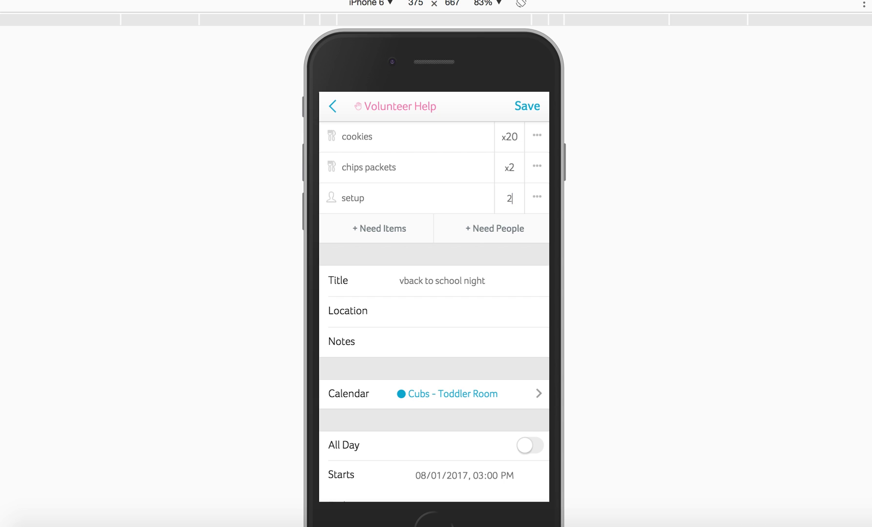
left_click(478, 225)
type("cleanup")
key("Tab")
type("3")
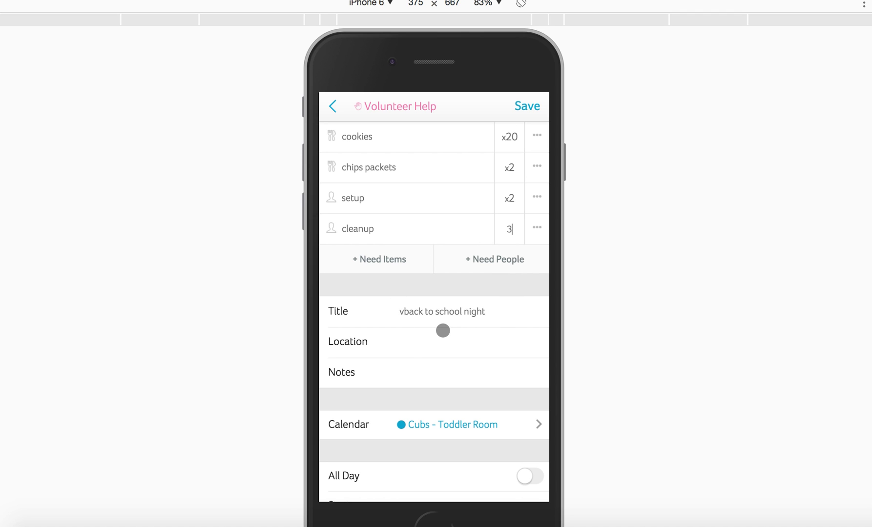
- Correct the volunteer request's title to "back to school night"
scroll(444, 353, "down", 2)
left_click(412, 253)
key("BackSpace")
key("BackSpace")
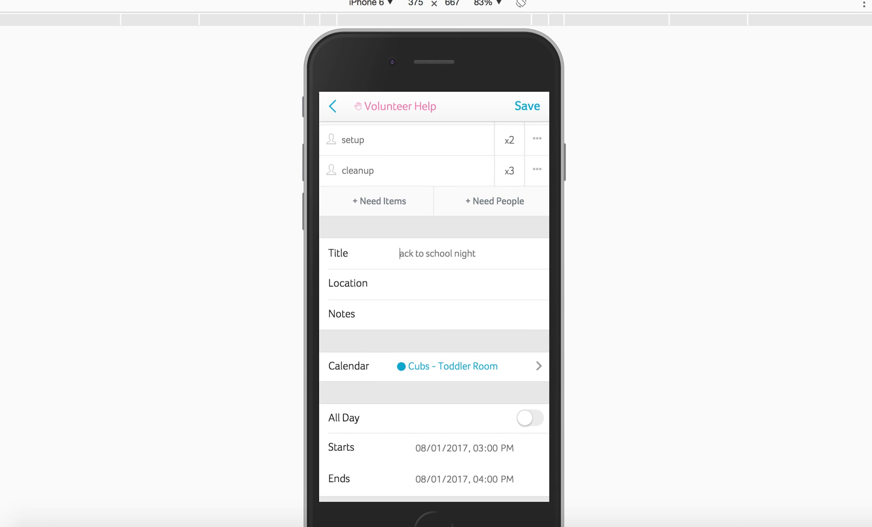
type("b")
- Set the volunteer request to repeat weekly on Tuesday and Friday
scroll(457, 372, "down", 4)
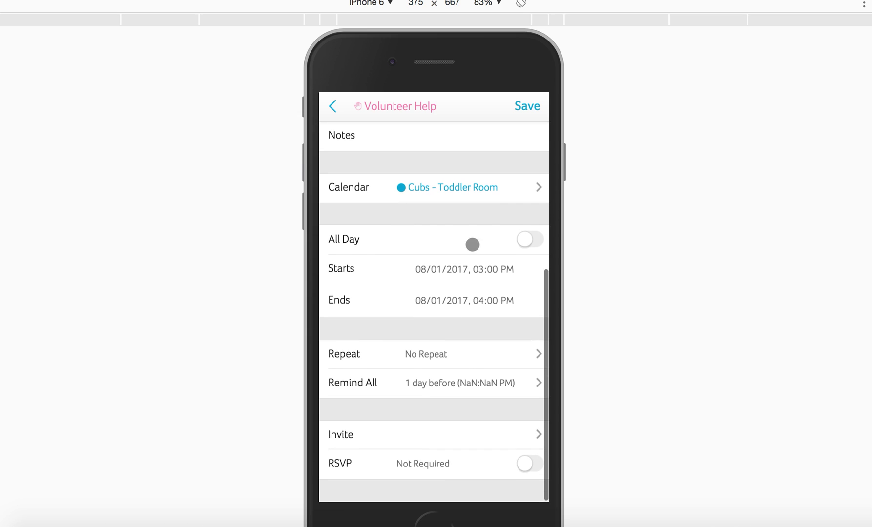
left_click(455, 358)
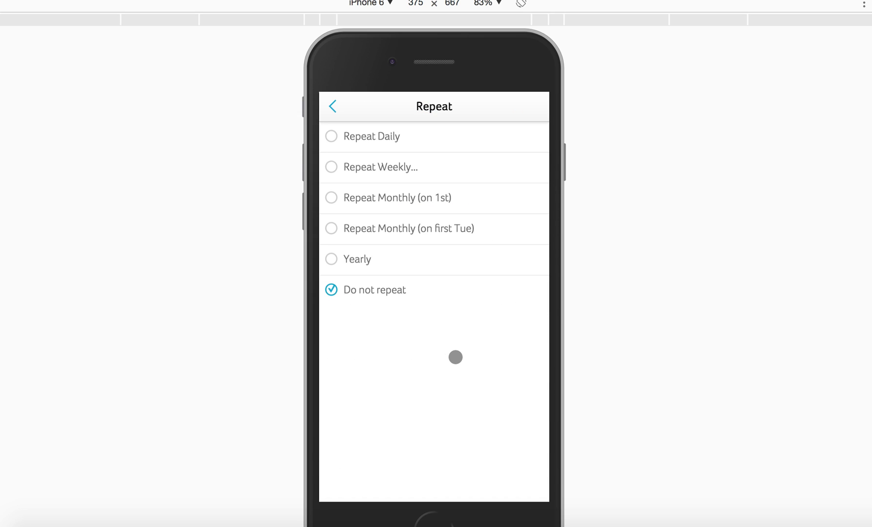
left_click(333, 166)
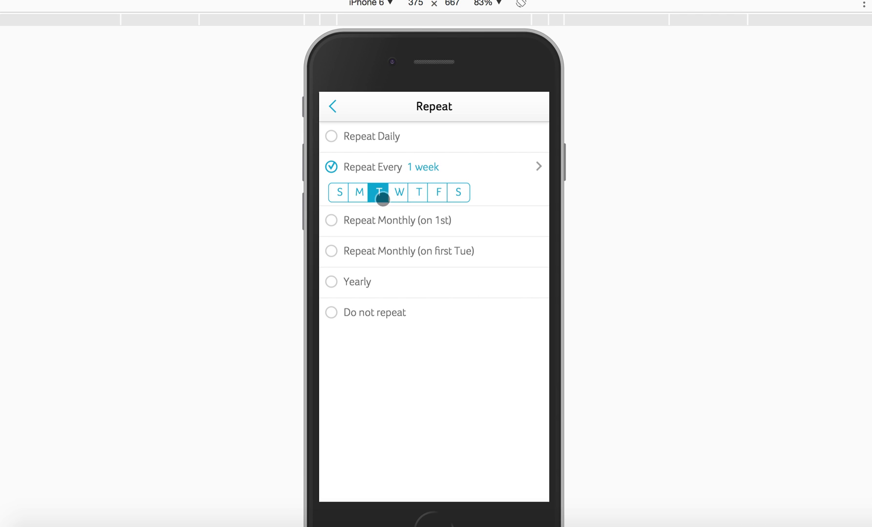
left_click(432, 191)
left_click(332, 106)
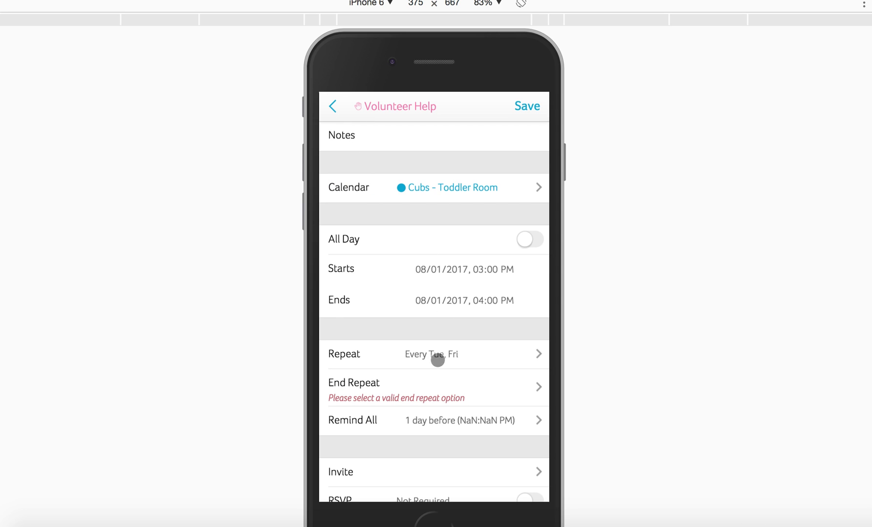
- End the volunteer request's repetition after 10 times, and leave the form without saving
left_click(423, 391)
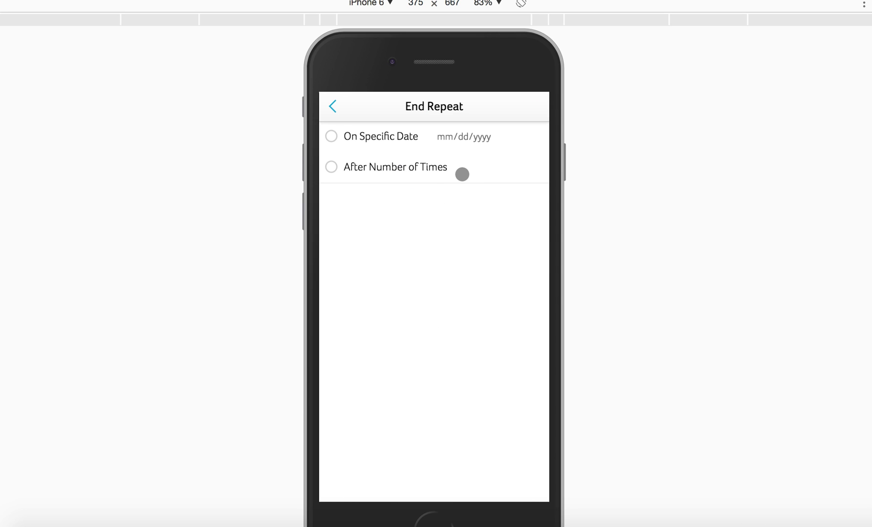
left_click(407, 170)
type("10")
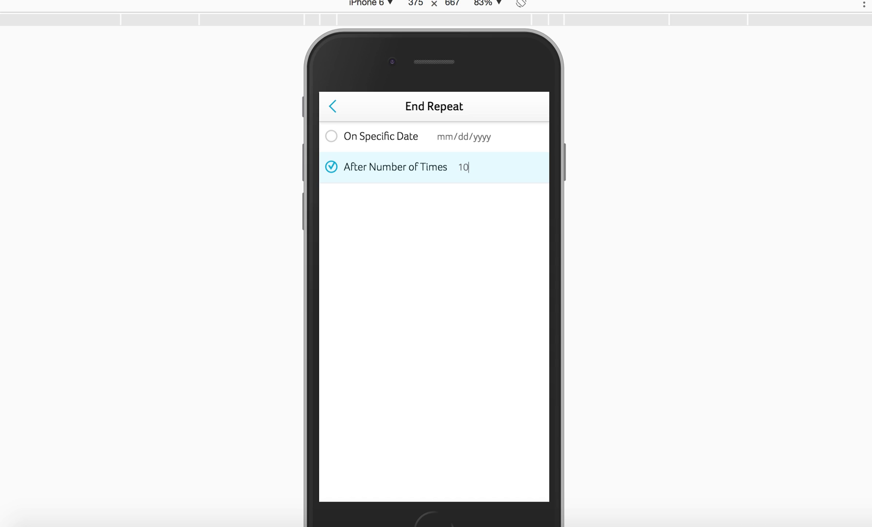
left_click(335, 107)
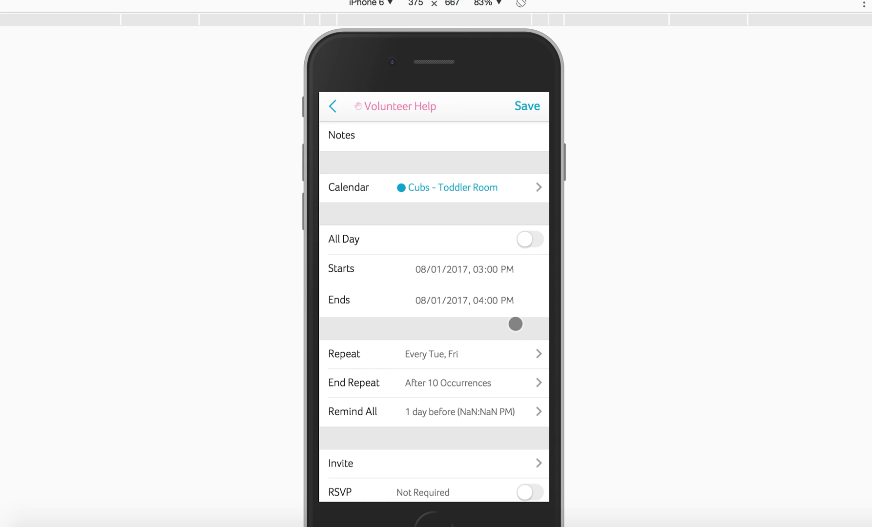
scroll(512, 361, "up", 5)
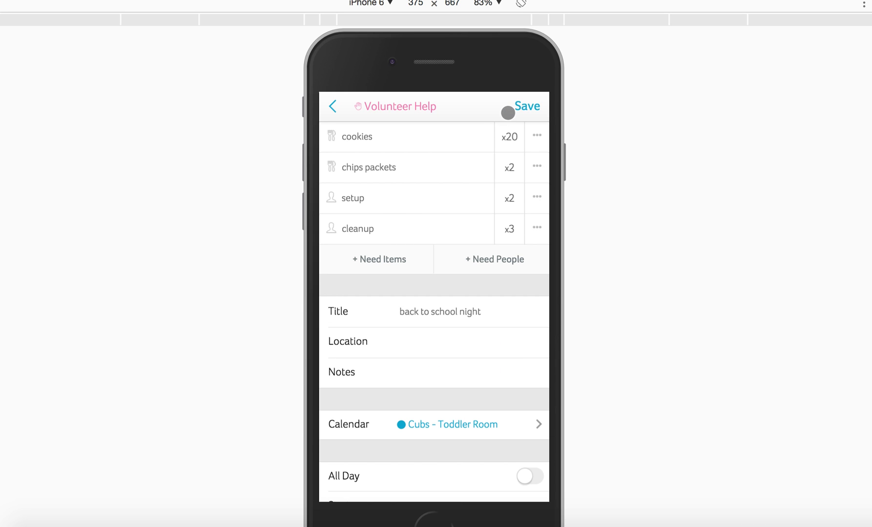
left_click(334, 106)
- Start a new Parent Teacher Conference and add the dates 08/01/2017, 08/02/2017 and 08/03/2017
left_click(529, 449)
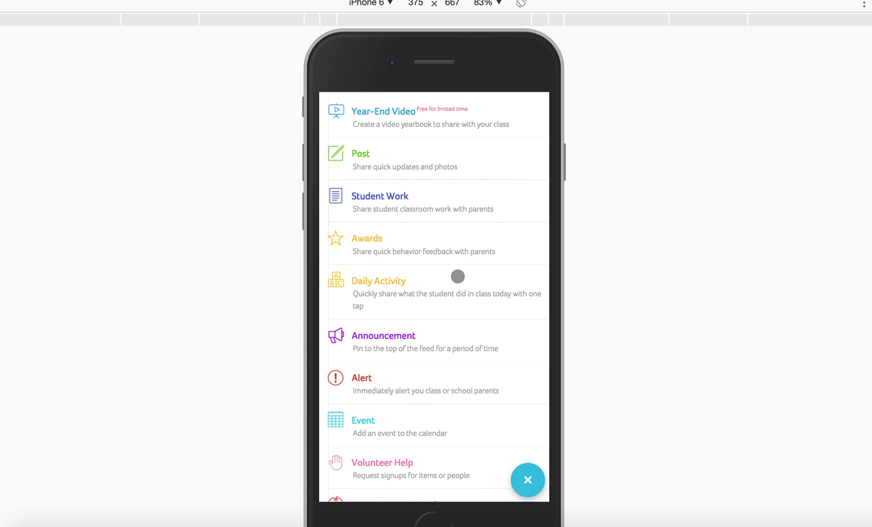
scroll(458, 276, "down", 5)
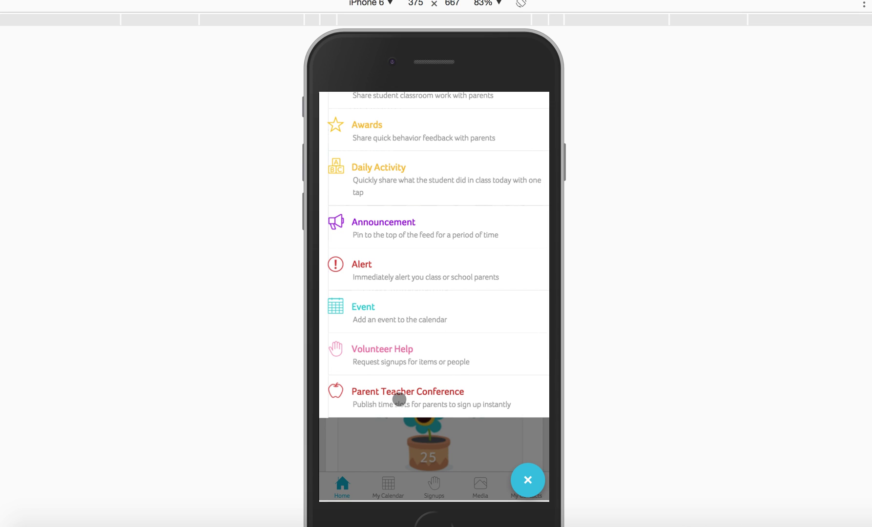
left_click(400, 400)
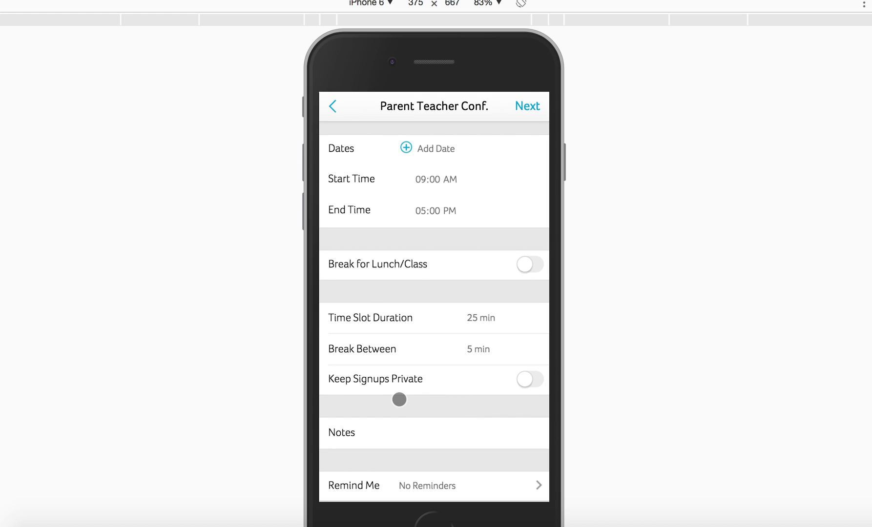
scroll(399, 400, "up", 5)
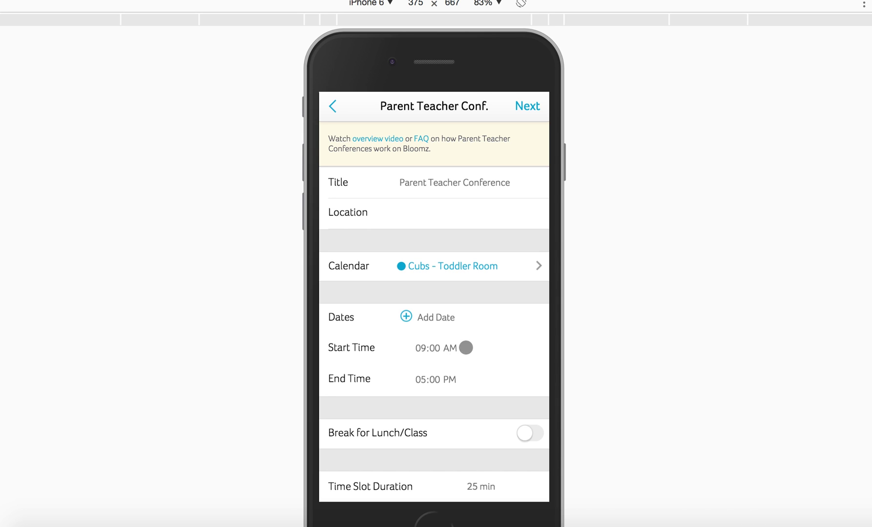
left_click(432, 322)
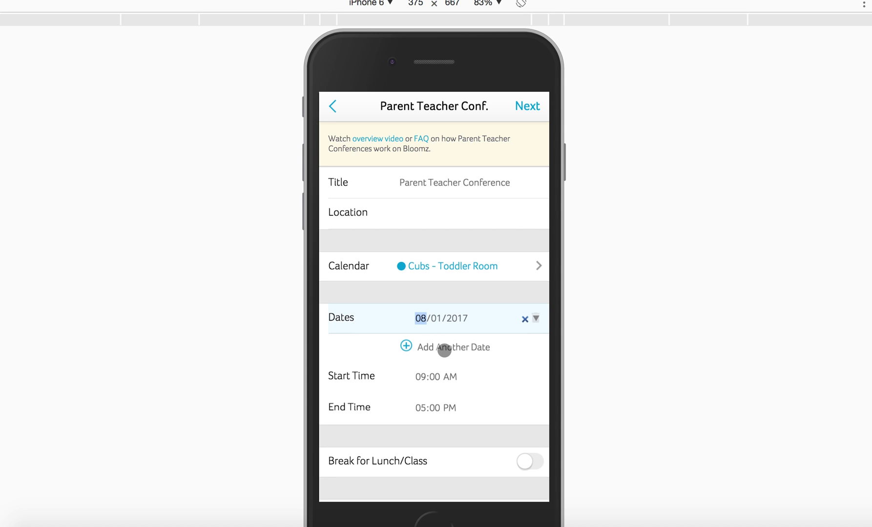
left_click(444, 350)
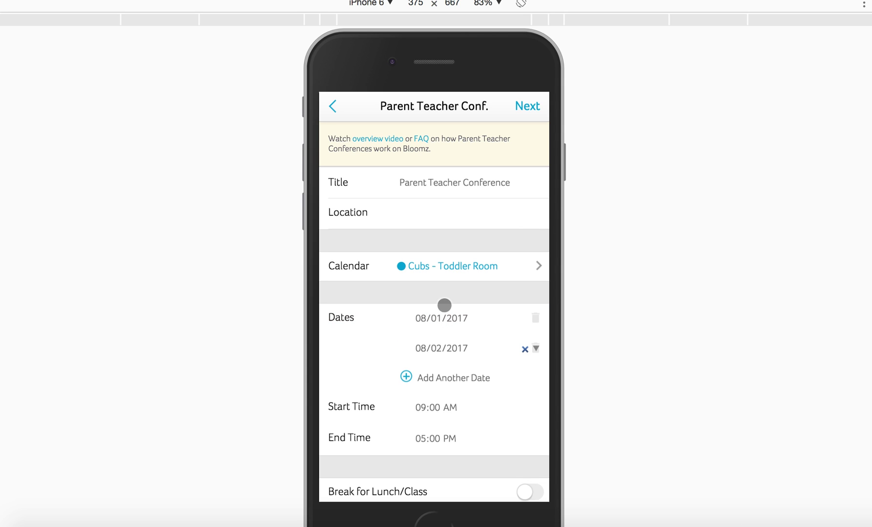
left_click(450, 380)
- Enable the conference's break for lunch/class and set the break to start at 10:00 AM
scroll(469, 408, "down", 5)
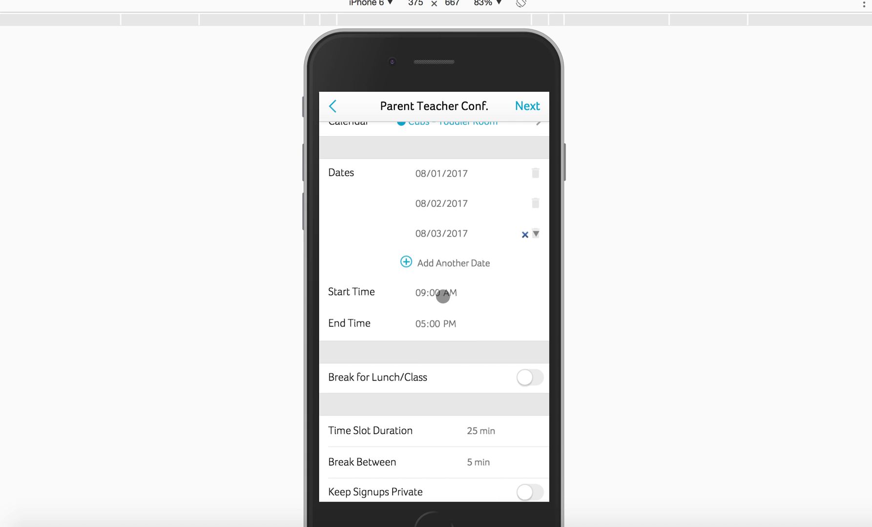
left_click(535, 381)
scroll(465, 412, "down", 3)
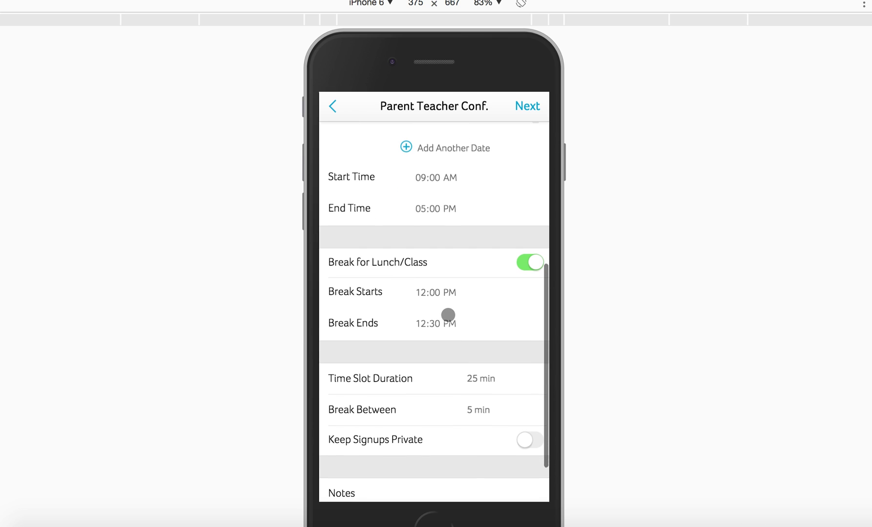
left_click(424, 293)
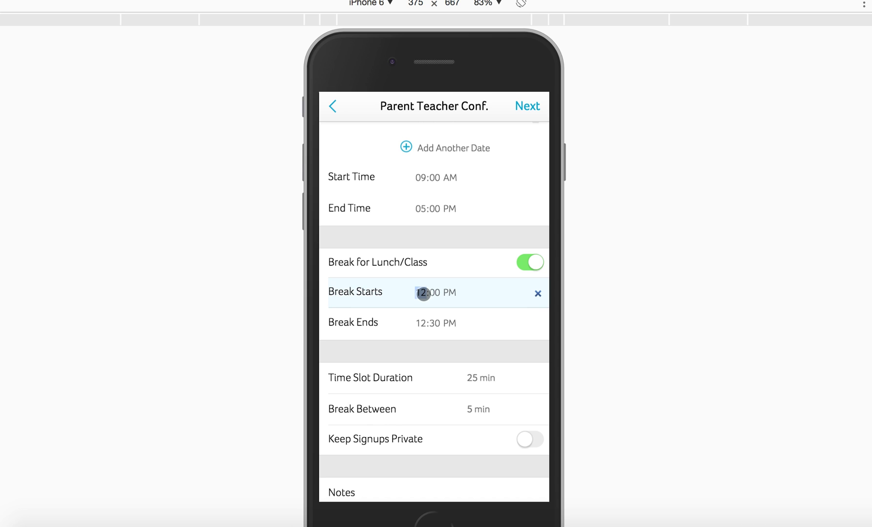
type("1000a")
key("Tab")
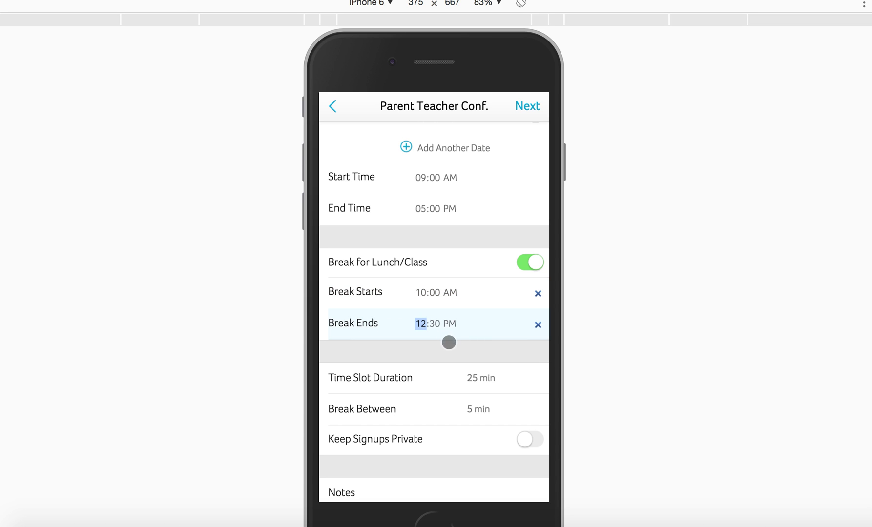
- Confirm the conference's break end at 12:30 PM and generate the time slots from the current settings
left_click(432, 353)
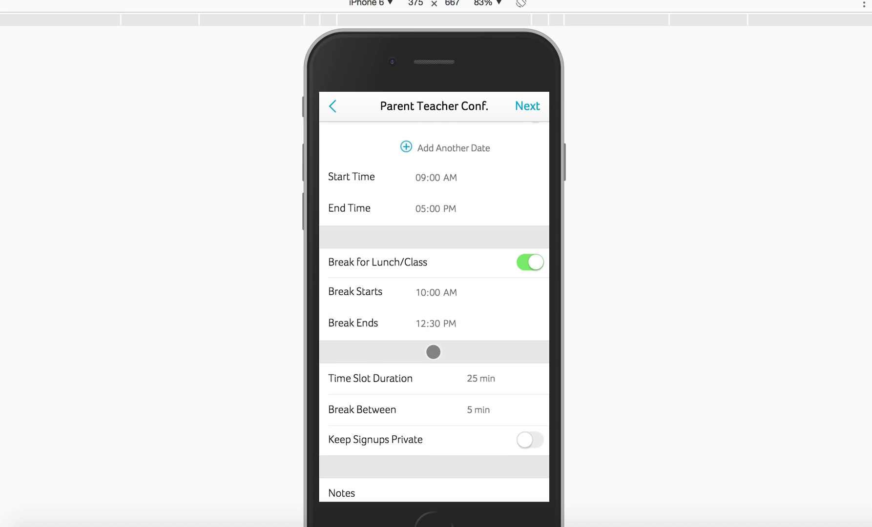
scroll(432, 352, "down", 1)
scroll(457, 362, "down", 1)
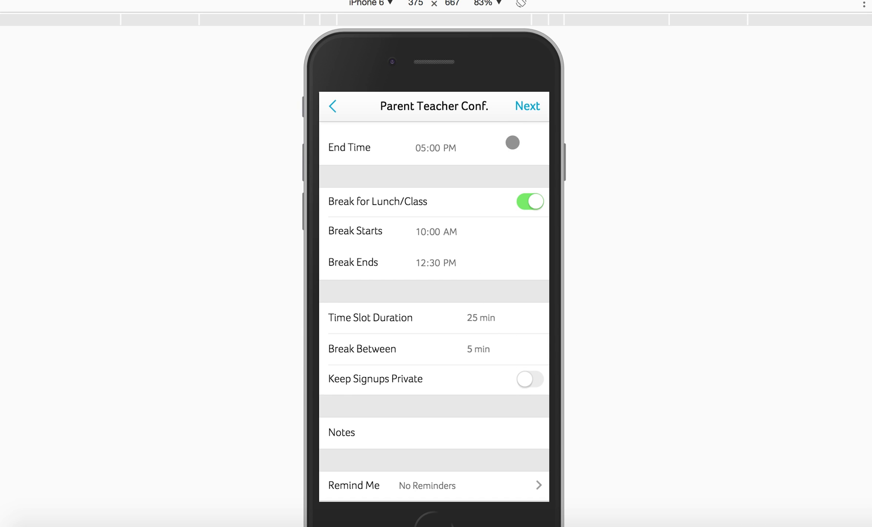
left_click(525, 108)
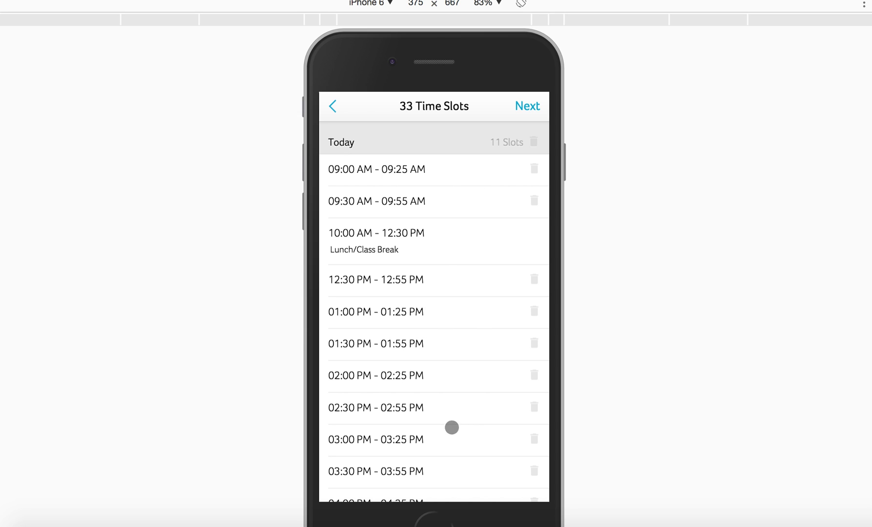
- Remove today's 02:00 PM - 02:25 PM and 02:30 PM - 02:55 PM slots from the conference schedule
scroll(464, 278, "down", 10)
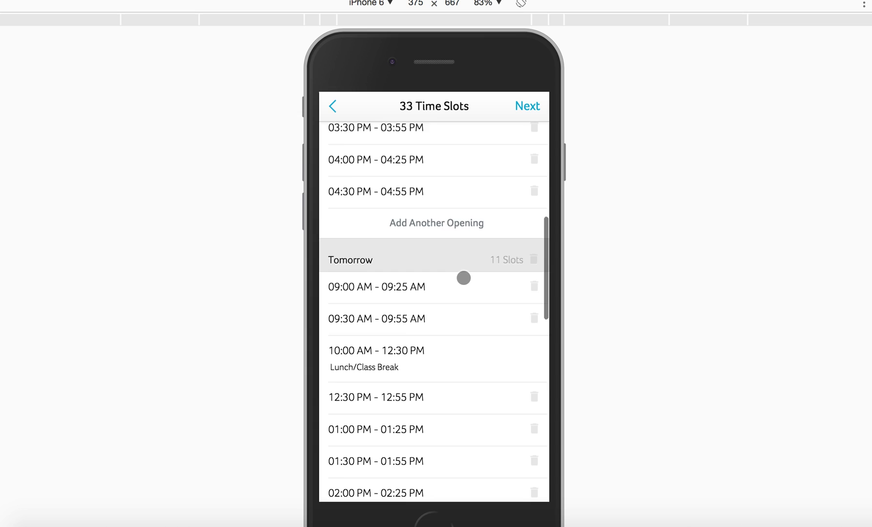
scroll(464, 278, "up", 5)
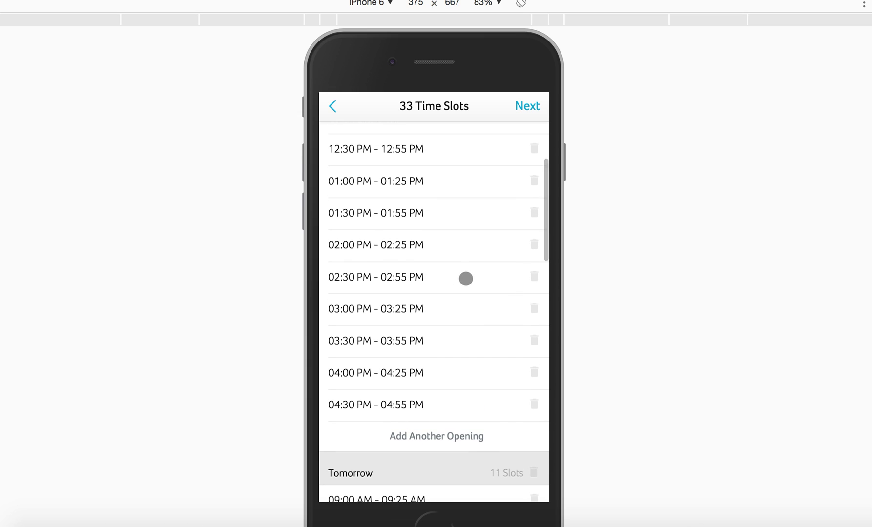
left_click(535, 244)
left_click(535, 278)
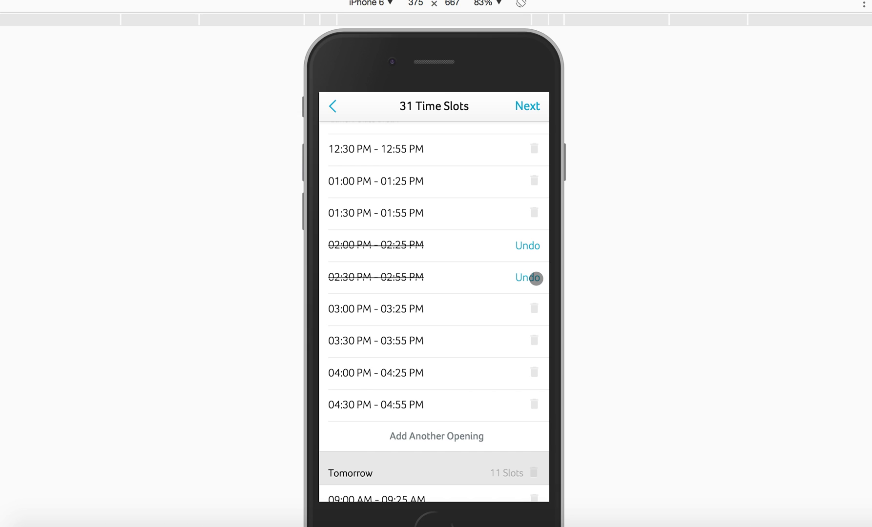
- Check the options for adding another opening to today's slots, and cancel without adding one
scroll(447, 275, "down", 5)
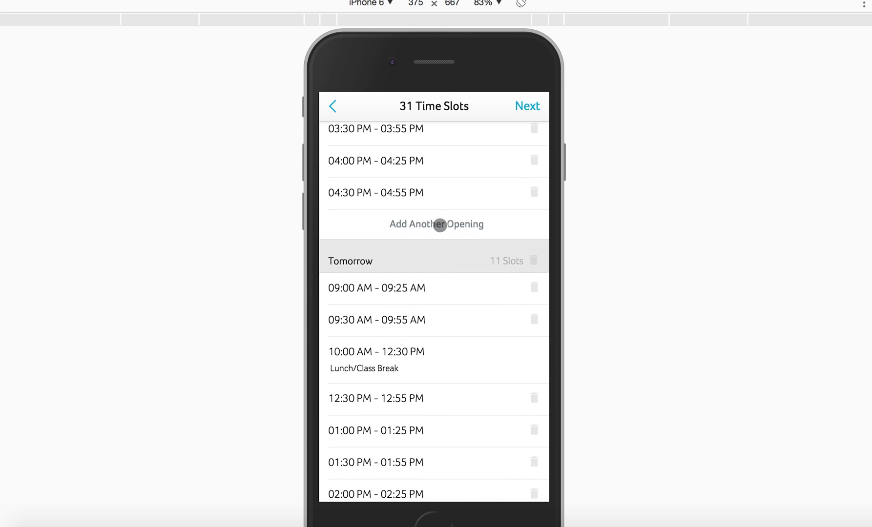
left_click(440, 225)
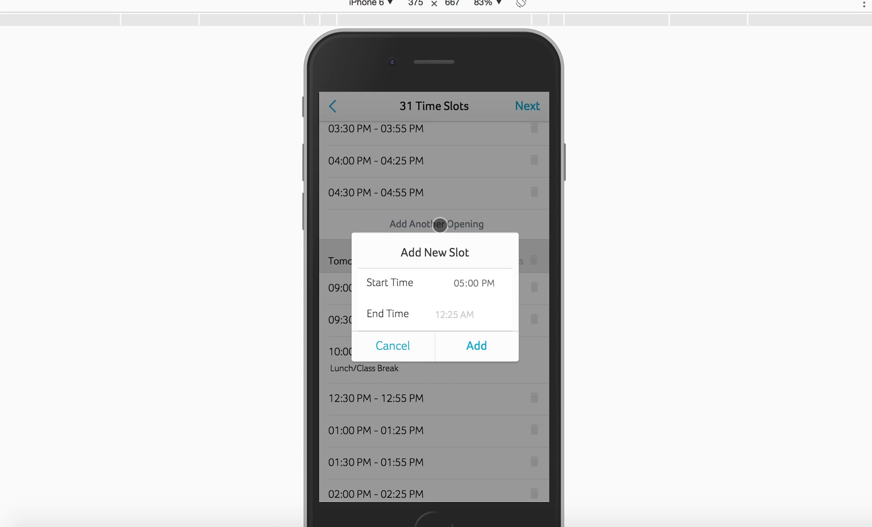
left_click(395, 348)
scroll(445, 385, "up", 7)
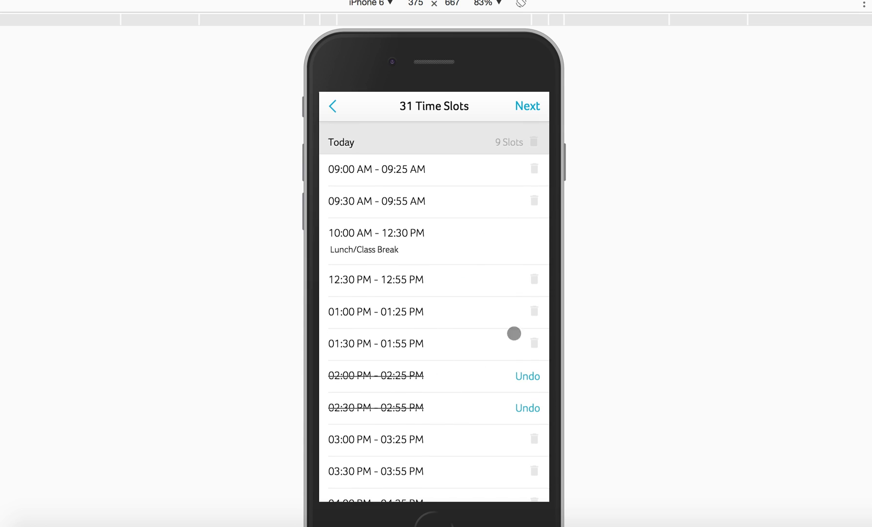
- Address the conference message to one individual class admin and All Members of Cubs - Toddler Room, and proceed to the message to parents
left_click(532, 110)
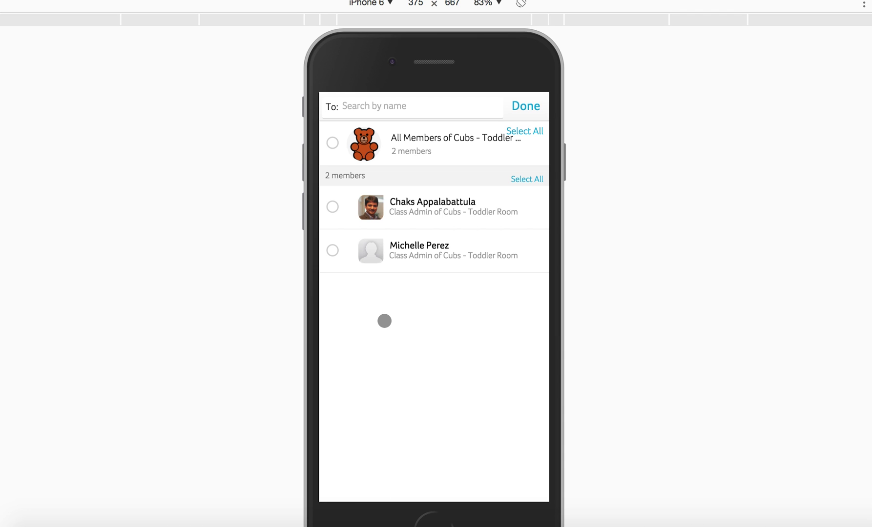
left_click(333, 251)
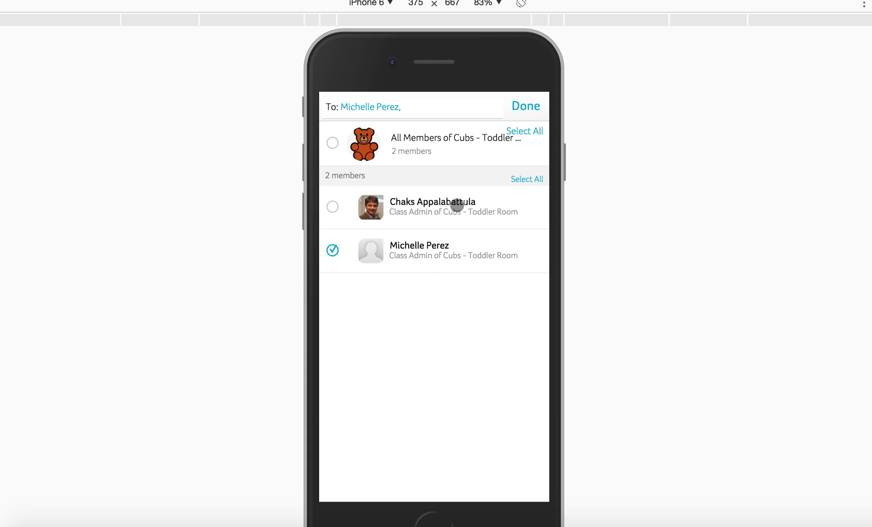
left_click(332, 142)
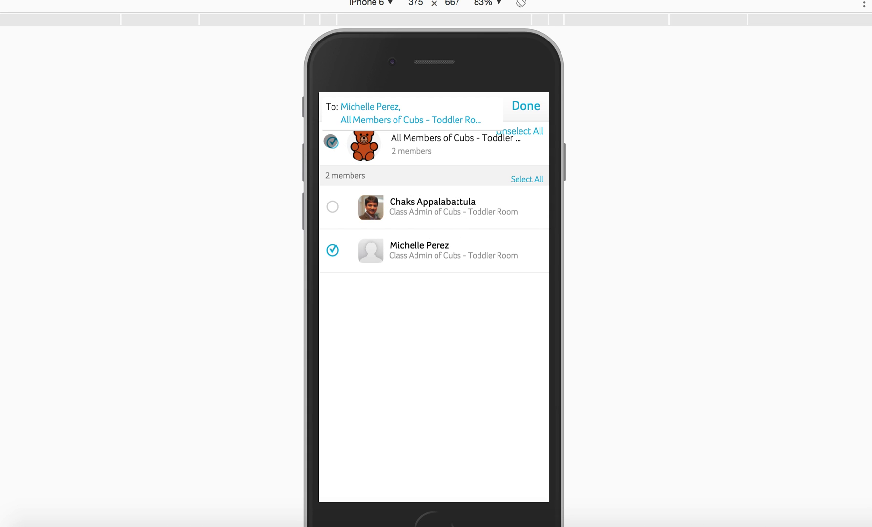
left_click(527, 108)
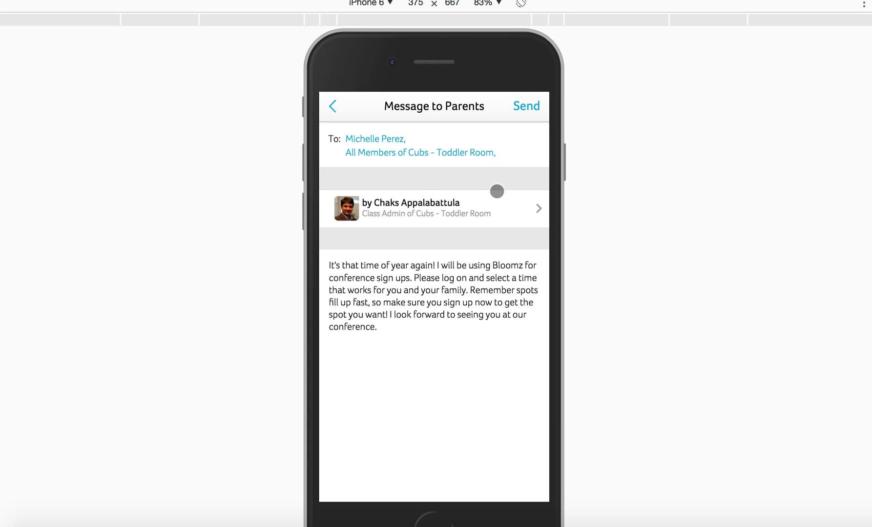
- Leave the Parent Teacher Conference setup without sending the message and return to the All Groups home feed
left_click(333, 104)
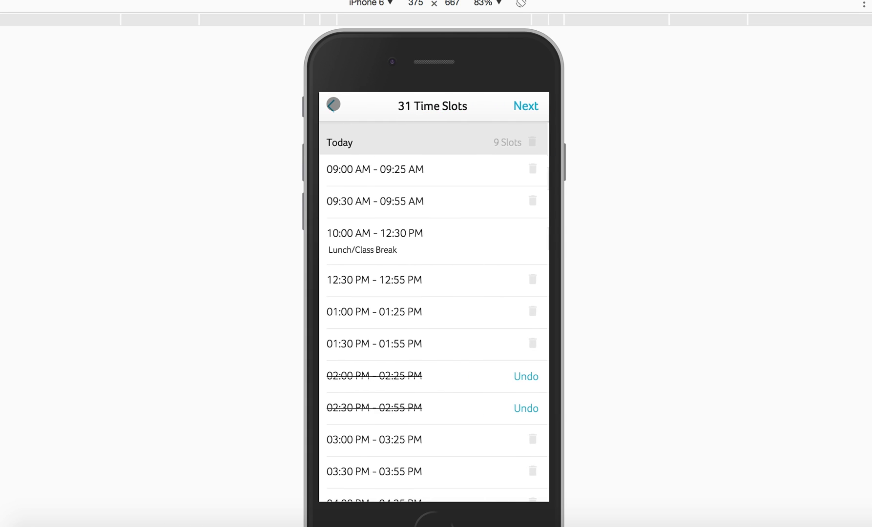
left_click(333, 104)
left_click(334, 104)
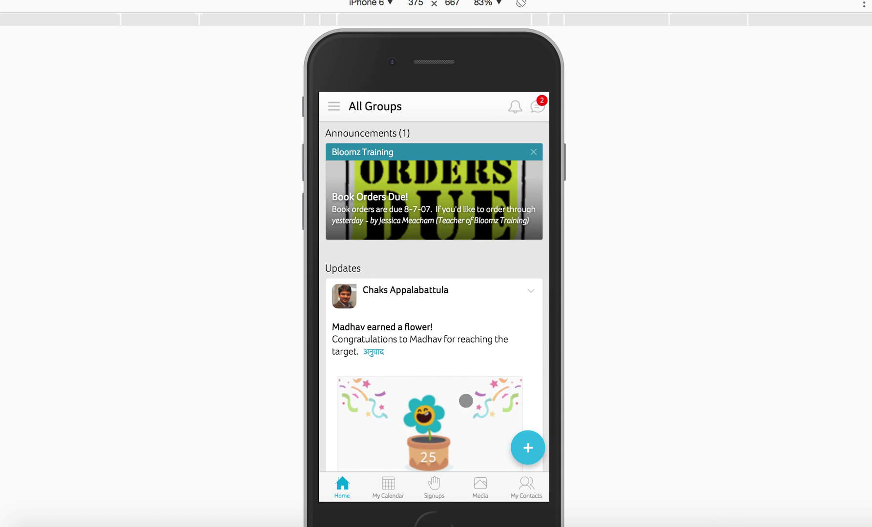